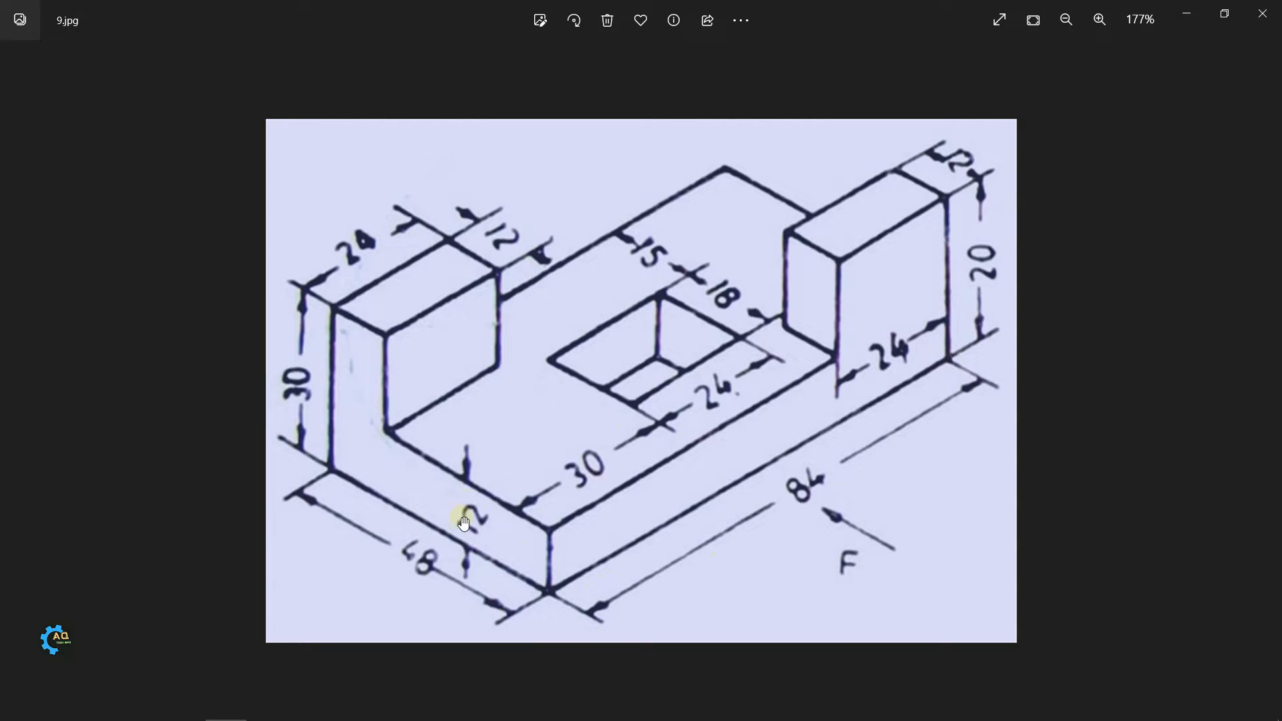
Switch from the reference picture to the AutoCAD drawing and set the model view to SW Isometric
{"action": "key", "text": "alt+Tab"}
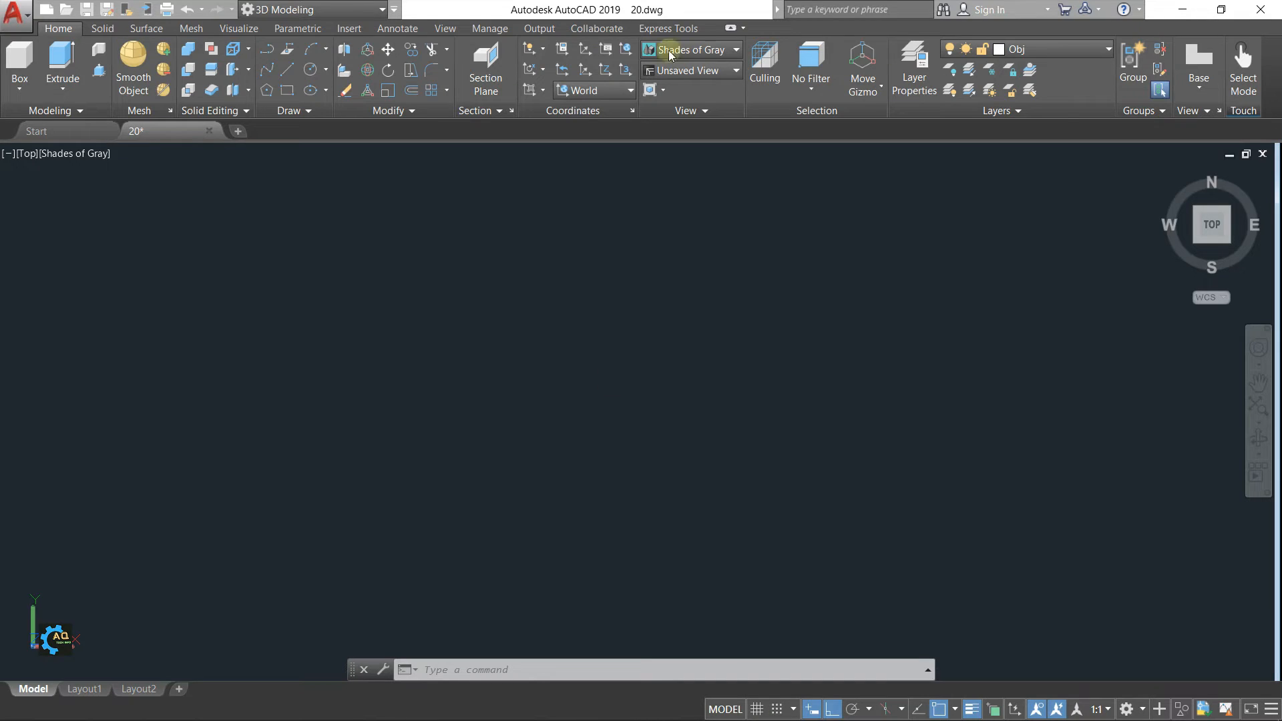
{"action": "left_click", "coordinate": [703, 77]}
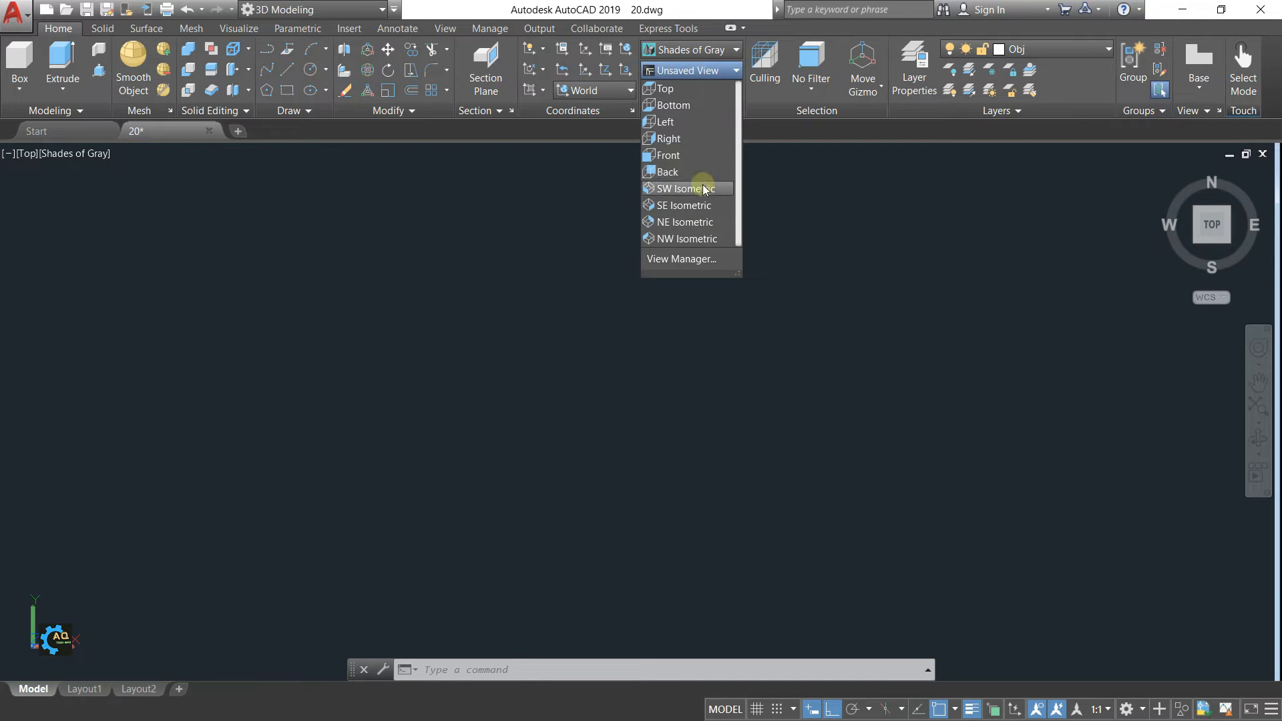
{"action": "left_click", "coordinate": [703, 187]}
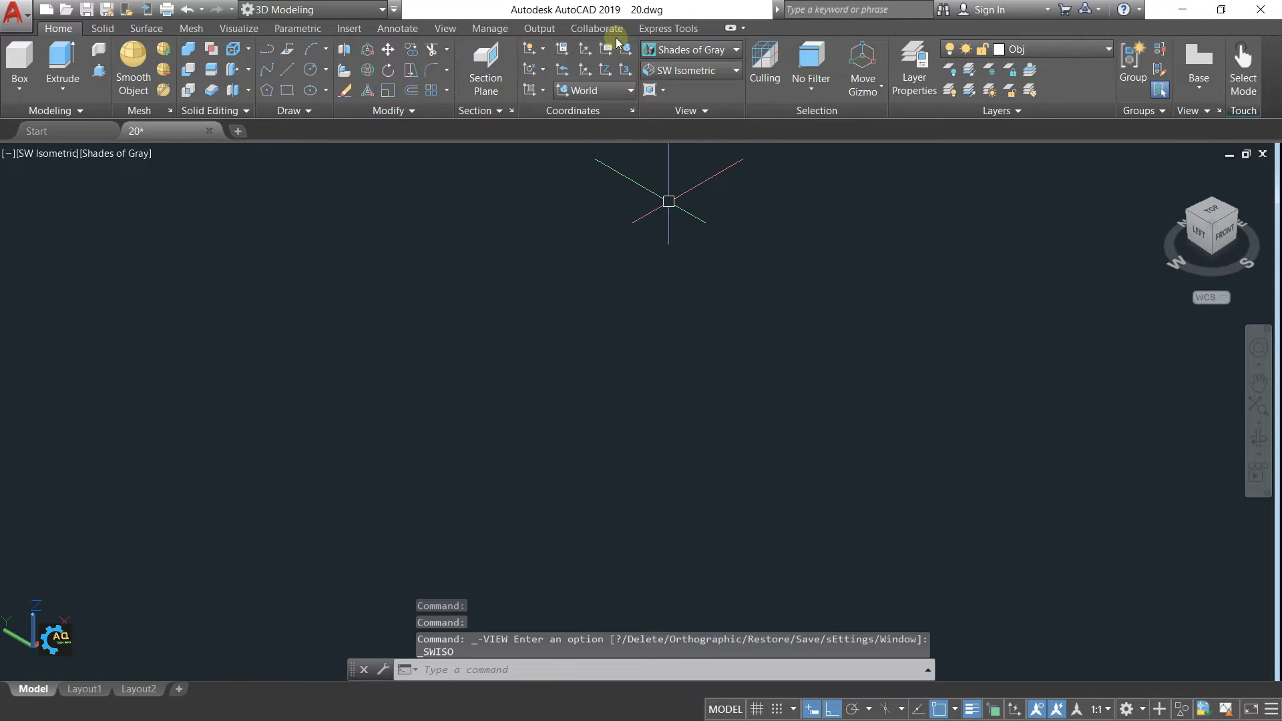
{"action": "left_click", "coordinate": [20, 59]}
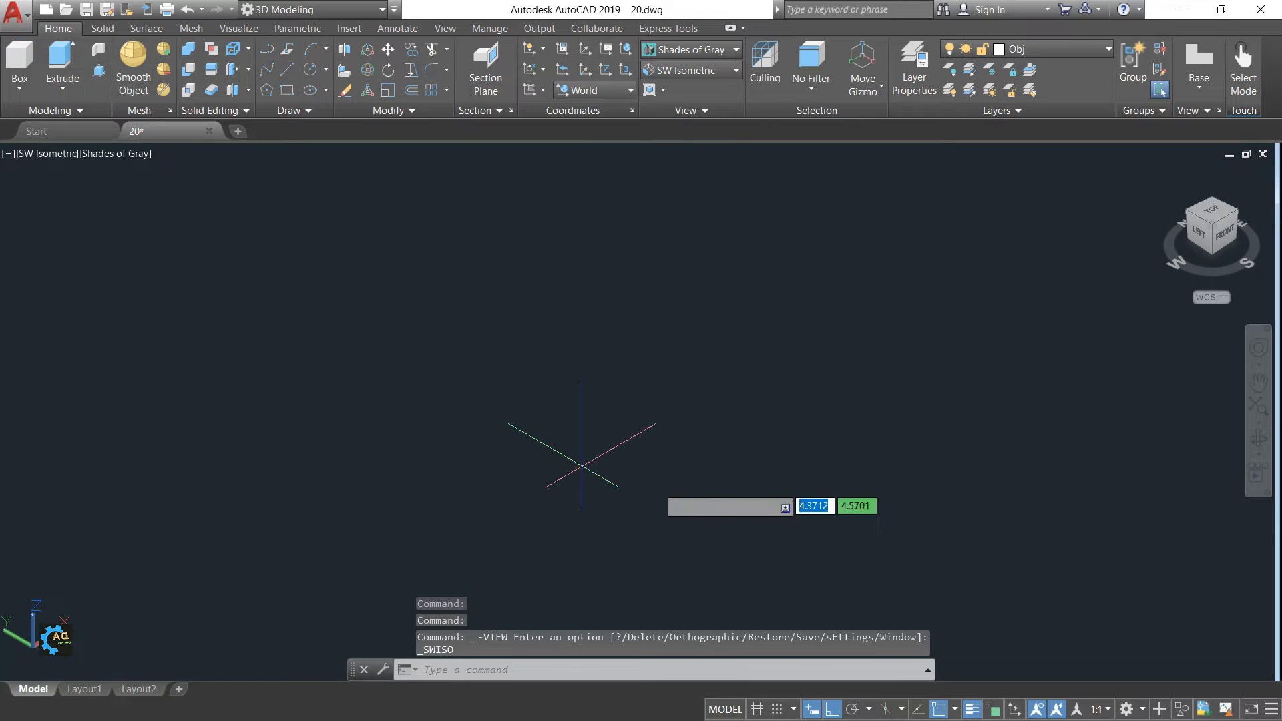
{"action": "left_click", "coordinate": [724, 466]}
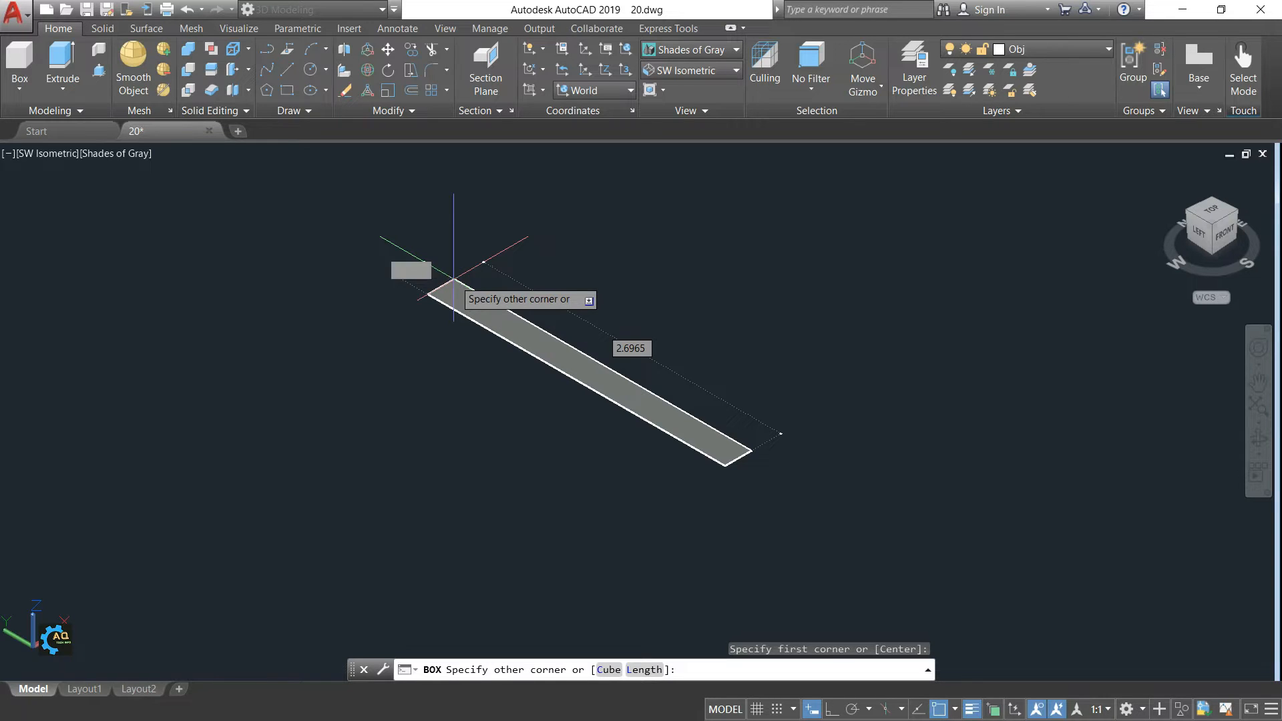
{"action": "type", "text": "48"}
{"action": "key", "text": "Tab"}
{"action": "scroll", "coordinate": [735, 260], "scroll_direction": "down", "scroll_amount": 4}
{"action": "scroll", "coordinate": [781, 273], "scroll_direction": "up", "scroll_amount": 2}
{"action": "middle_click_drag", "start_coordinate": [781, 273], "coordinate": [694, 346]}
{"action": "scroll", "coordinate": [957, 262], "scroll_direction": "down", "scroll_amount": 4}
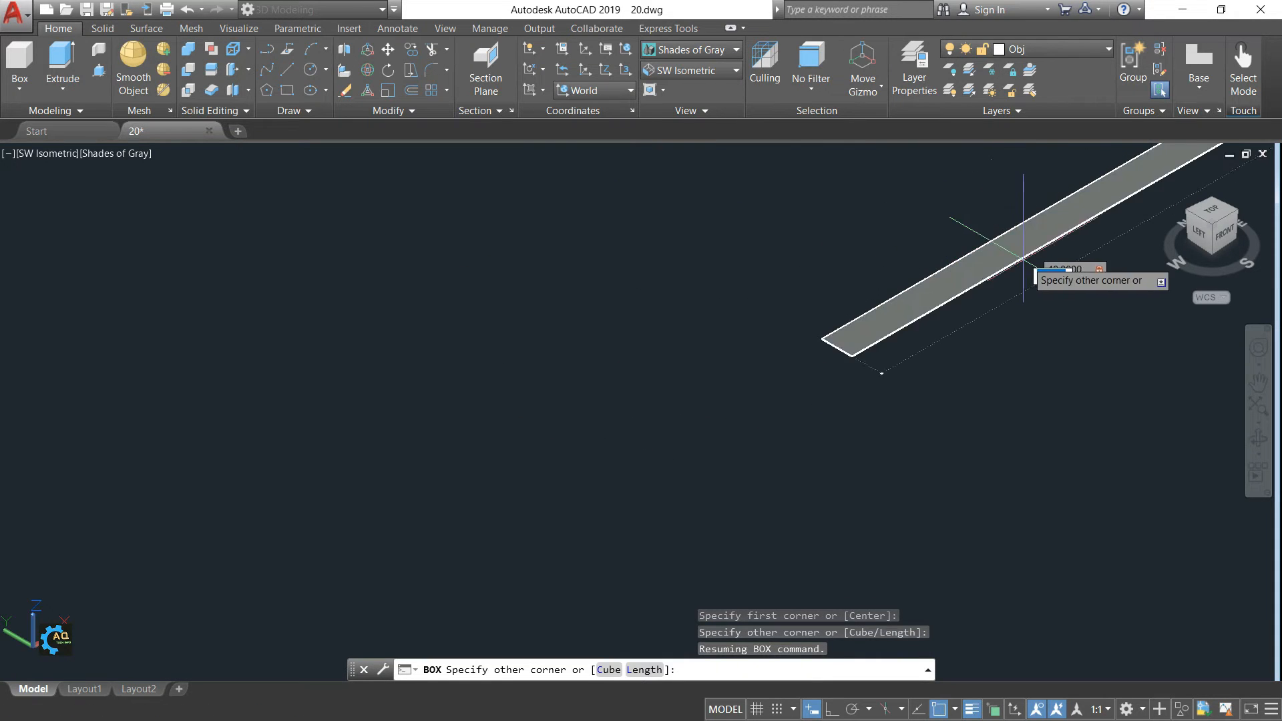
{"action": "scroll", "coordinate": [1068, 328], "scroll_direction": "up", "scroll_amount": 4}
{"action": "middle_click_drag", "start_coordinate": [1077, 334], "coordinate": [725, 423]}
{"action": "scroll", "coordinate": [751, 415], "scroll_direction": "down", "scroll_amount": 3}
{"action": "key", "text": "alt+Tab"}
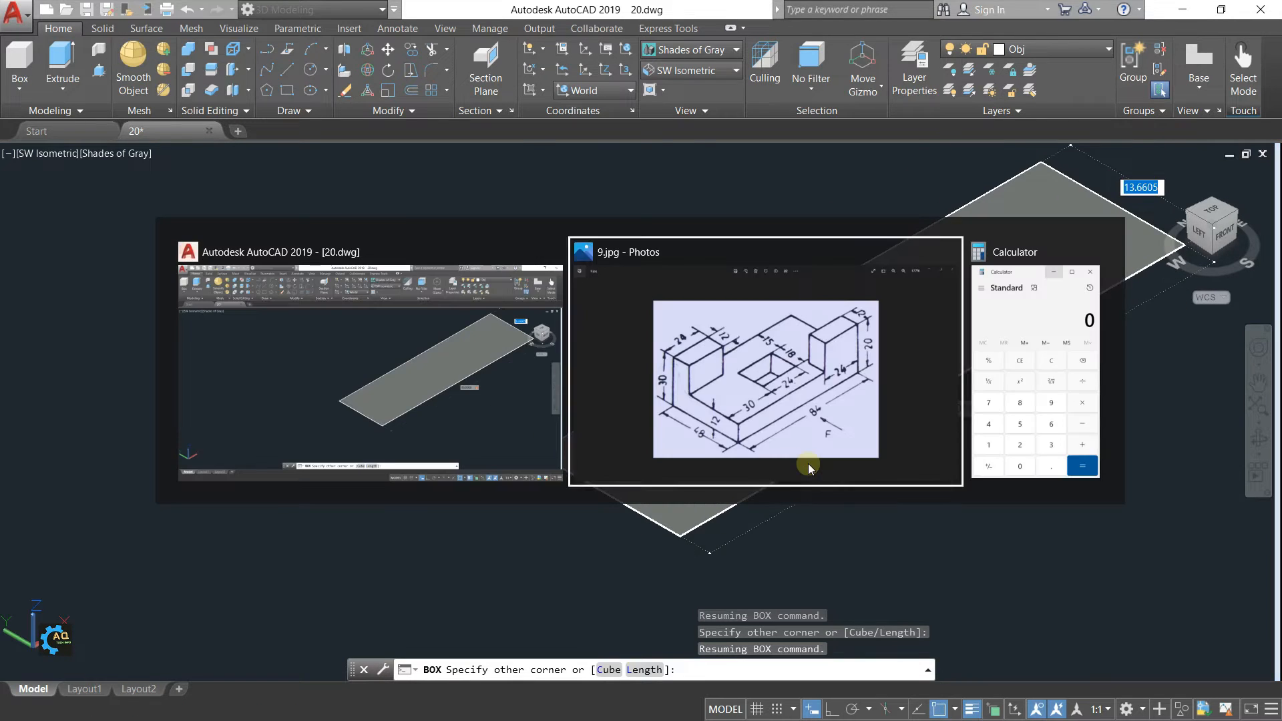
{"action": "key", "text": "alt+Tab"}
{"action": "type", "text": "48"}
{"action": "key", "text": "Tab"}
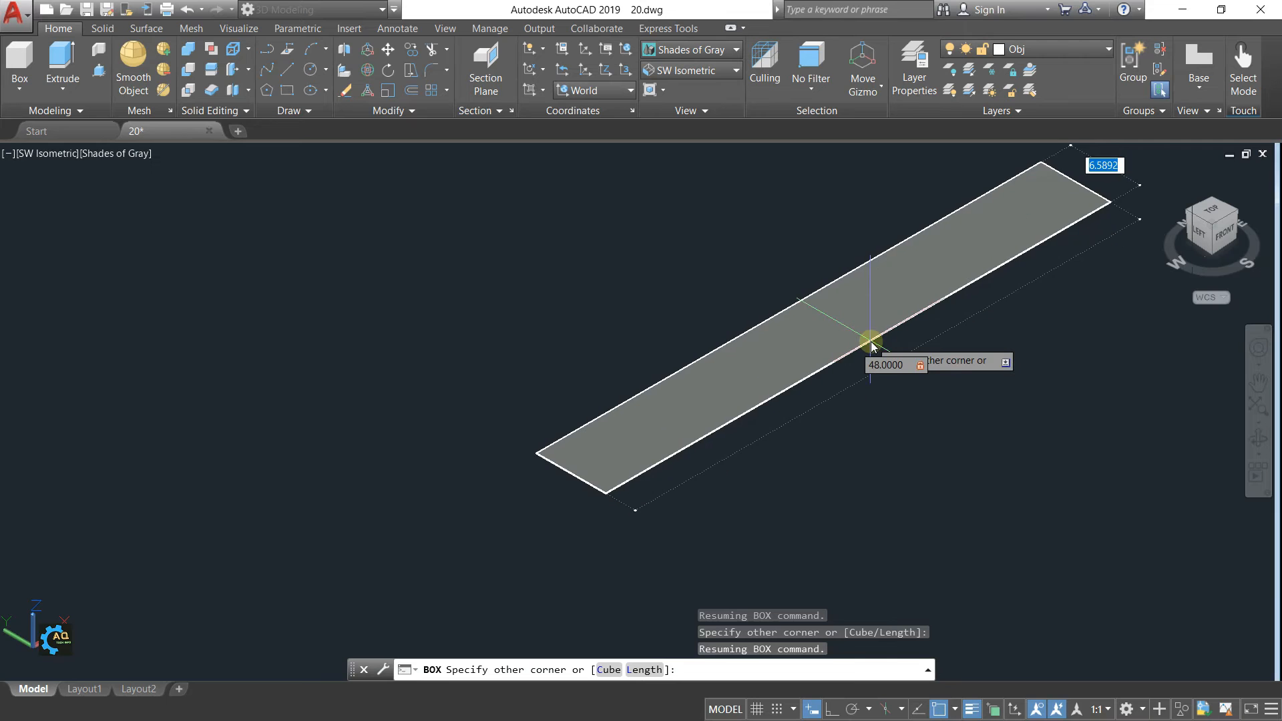
{"action": "key", "text": "BackSpace"}
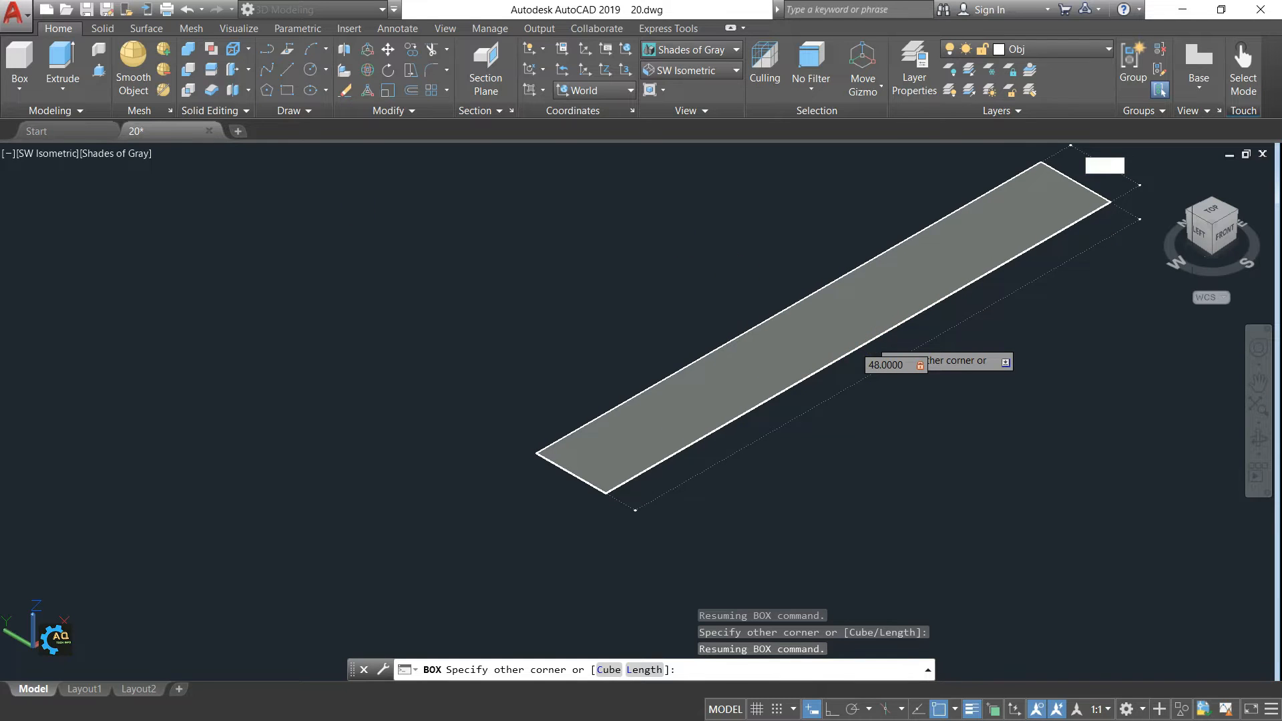
{"action": "key", "text": "Escape"}
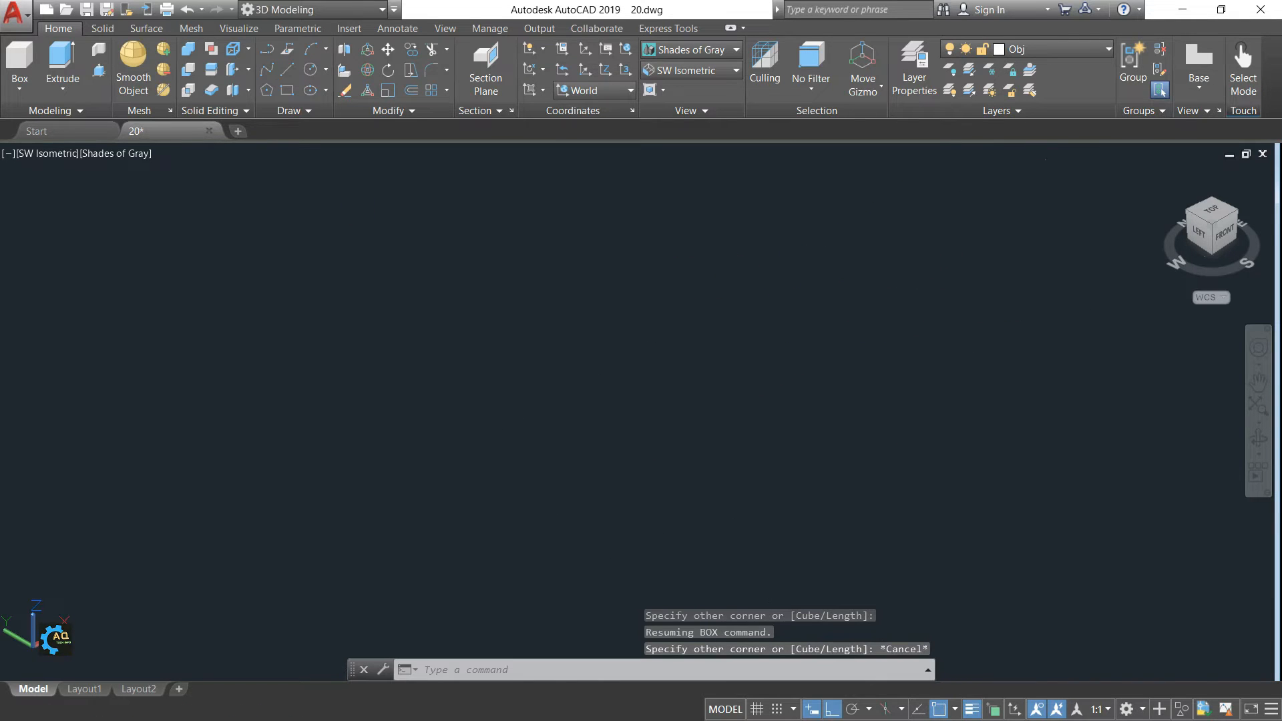
Start a new box in the empty model space with a base 84 long and 48 wide, per the reference drawing
{"action": "key", "text": "Return"}
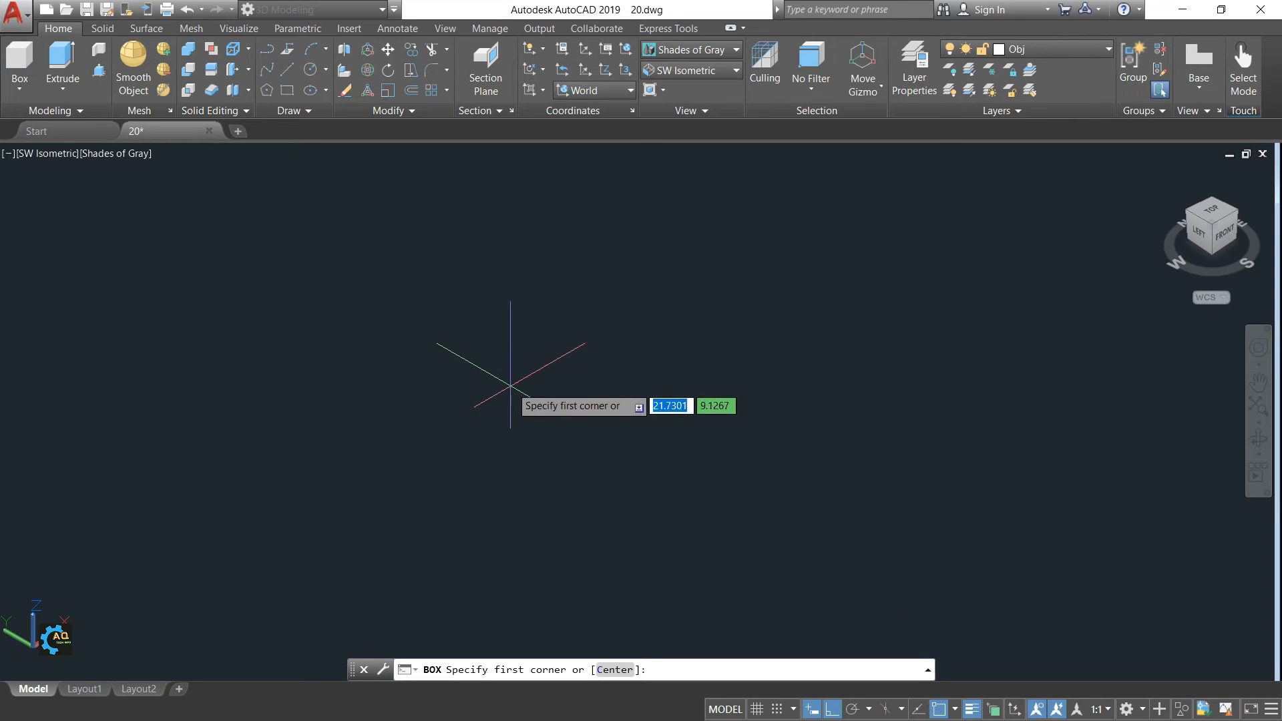
{"action": "left_click", "coordinate": [499, 390]}
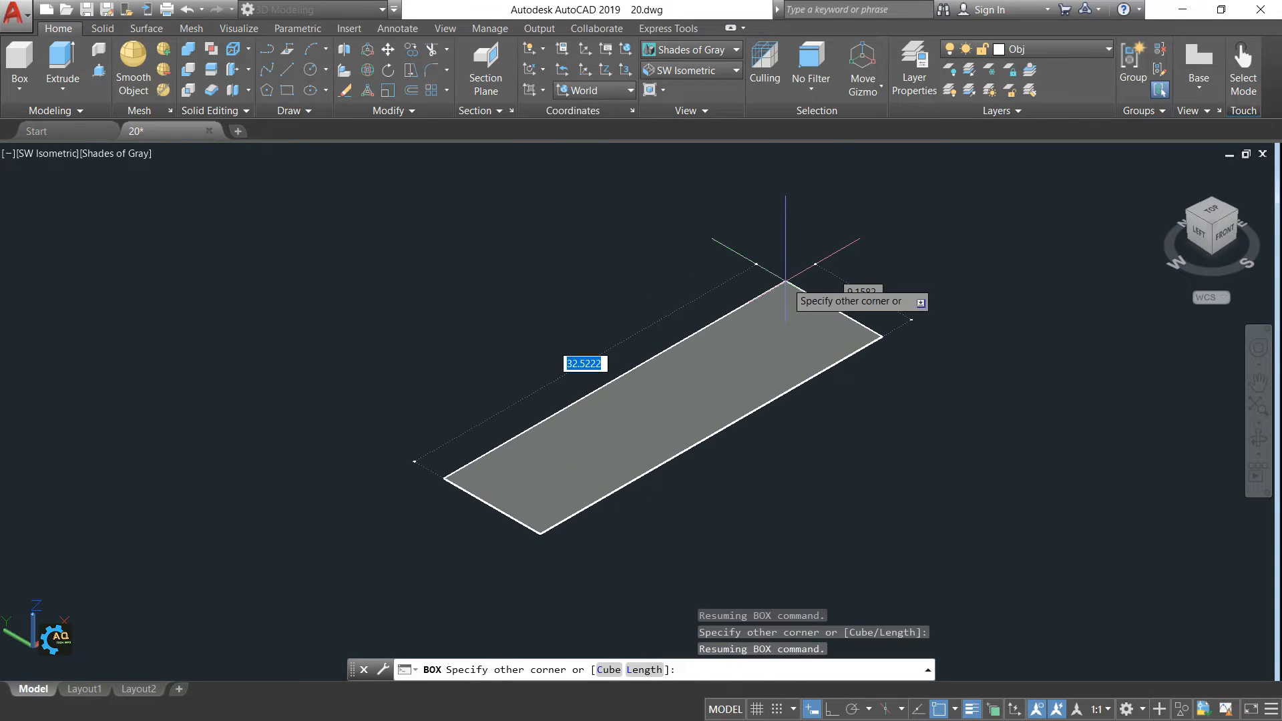
{"action": "key", "text": "alt+Tab"}
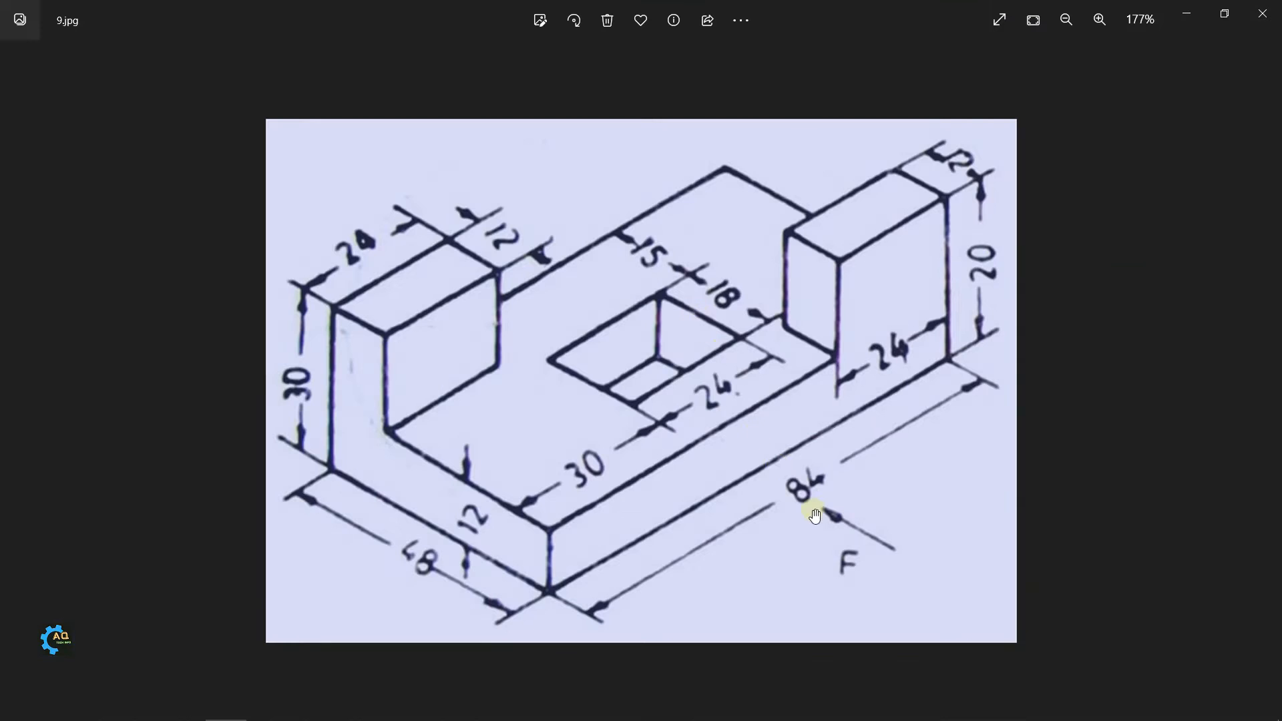
{"action": "key", "text": "alt+Tab"}
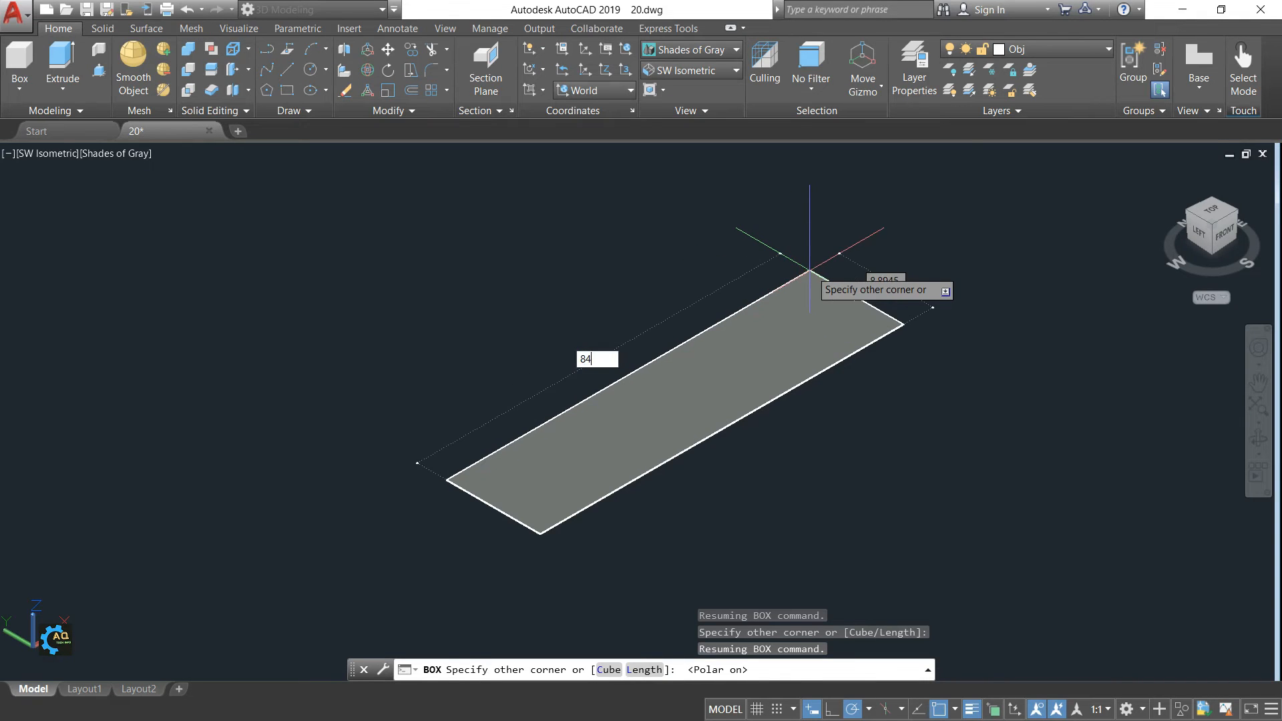
{"action": "type", "text": "84"}
{"action": "key", "text": "Tab"}
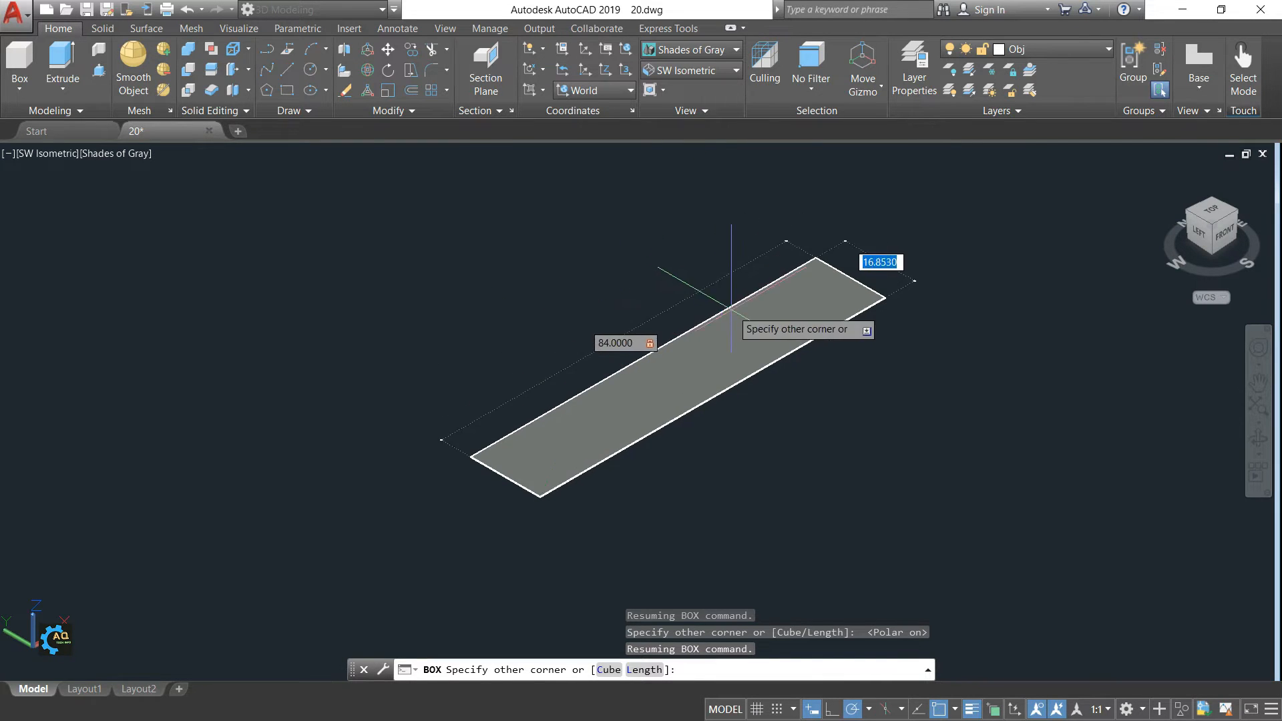
{"action": "key", "text": "alt+Tab"}
{"action": "key", "text": "alt+Tab"}
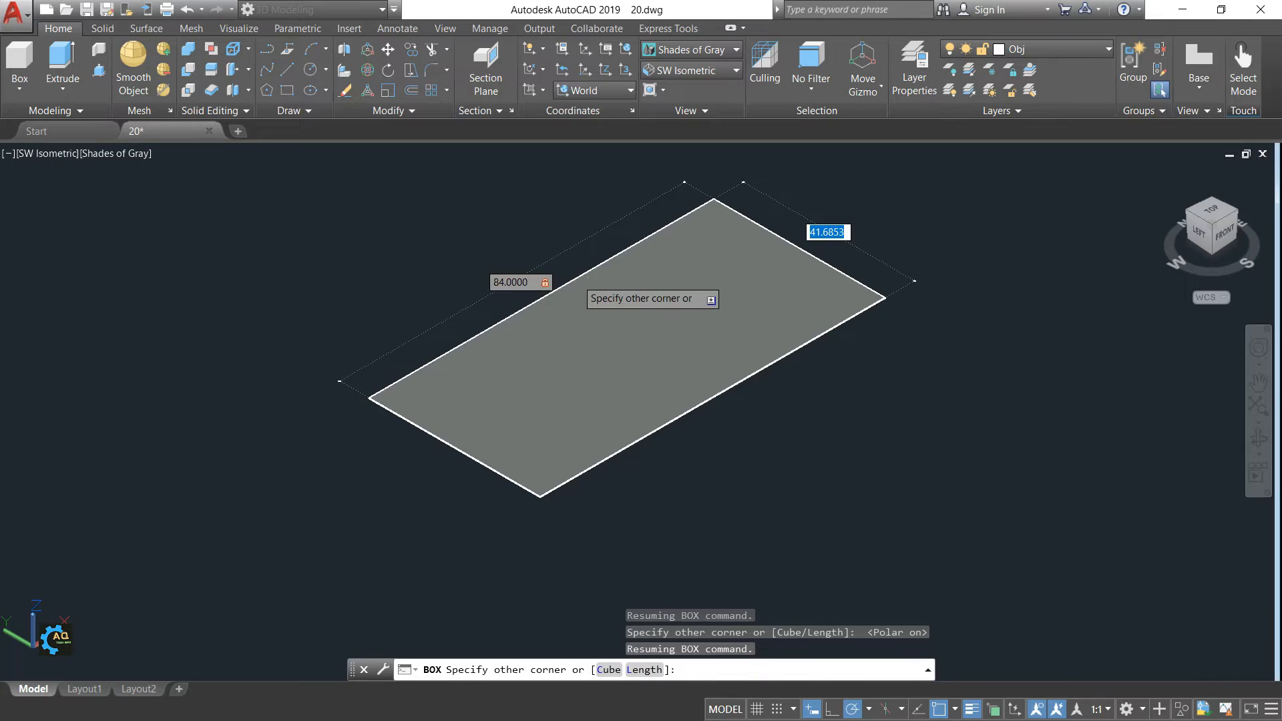
{"action": "key", "text": "Return"}
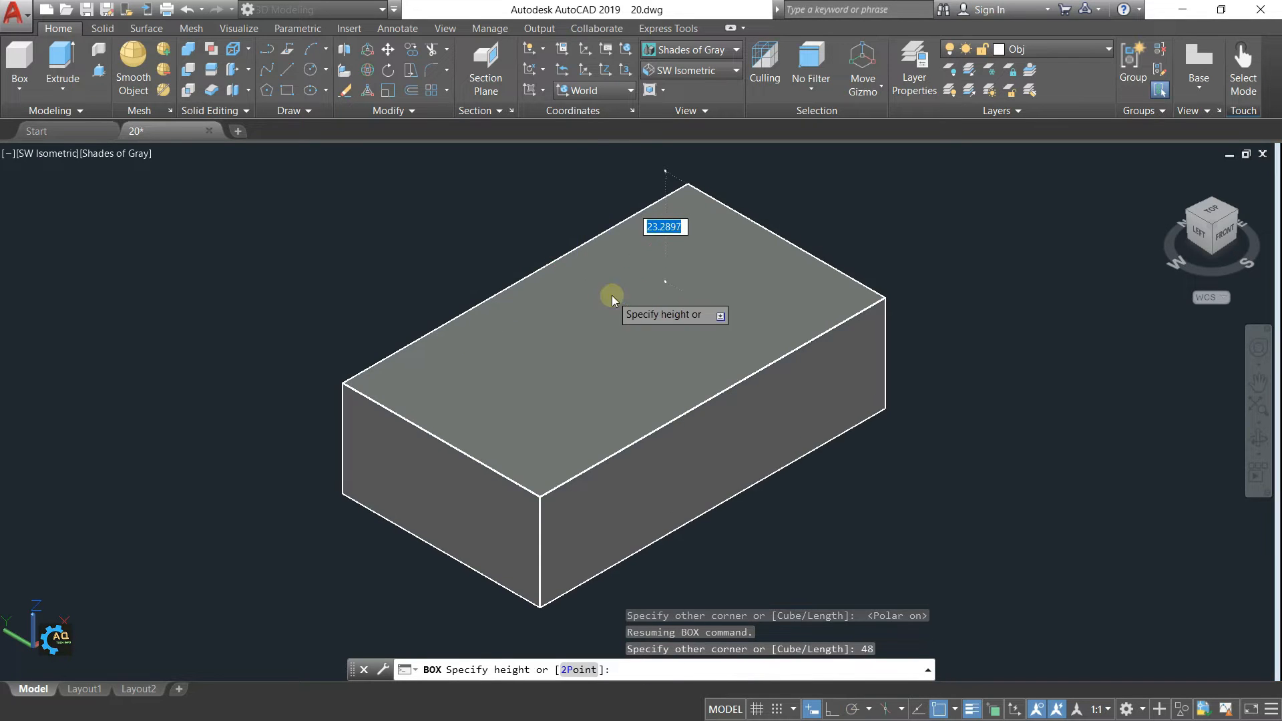
Finish the 84 by 48 base plate by extending it 12 downward, as given in the reference drawing
{"action": "key", "text": "alt+Tab"}
{"action": "key", "text": "alt+Tab"}
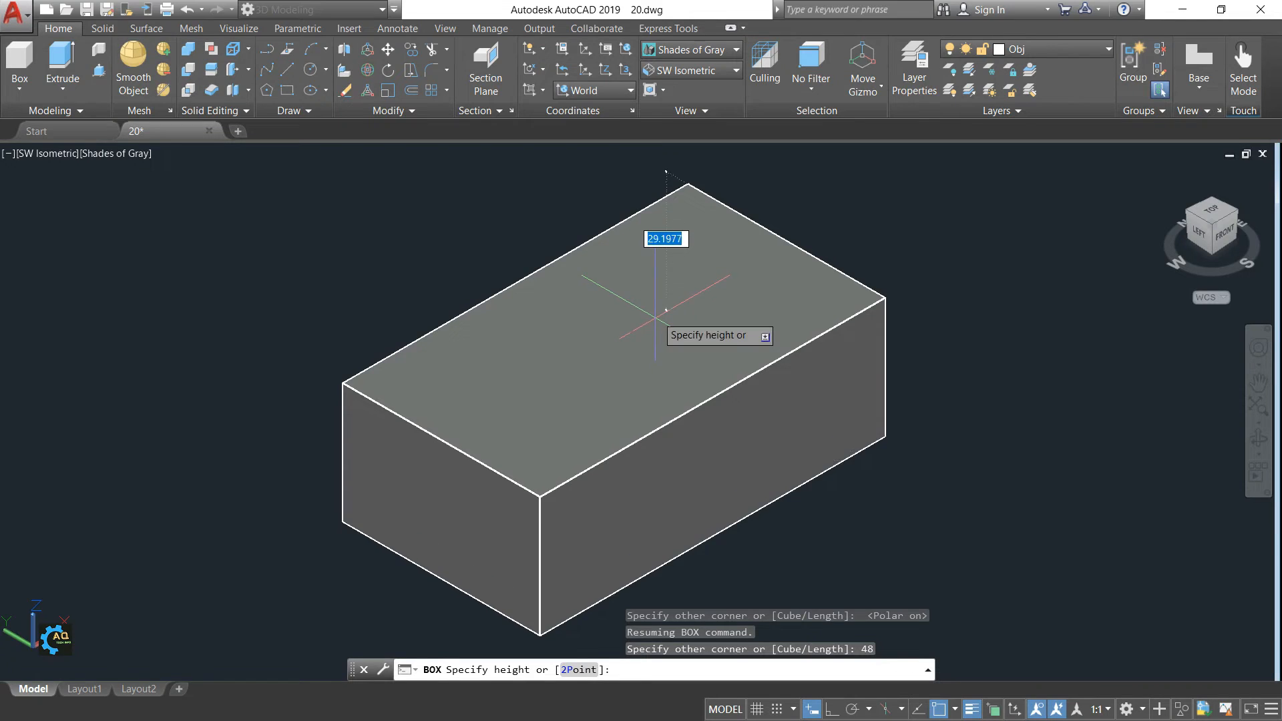
{"action": "type", "text": "12"}
{"action": "key", "text": "Return"}
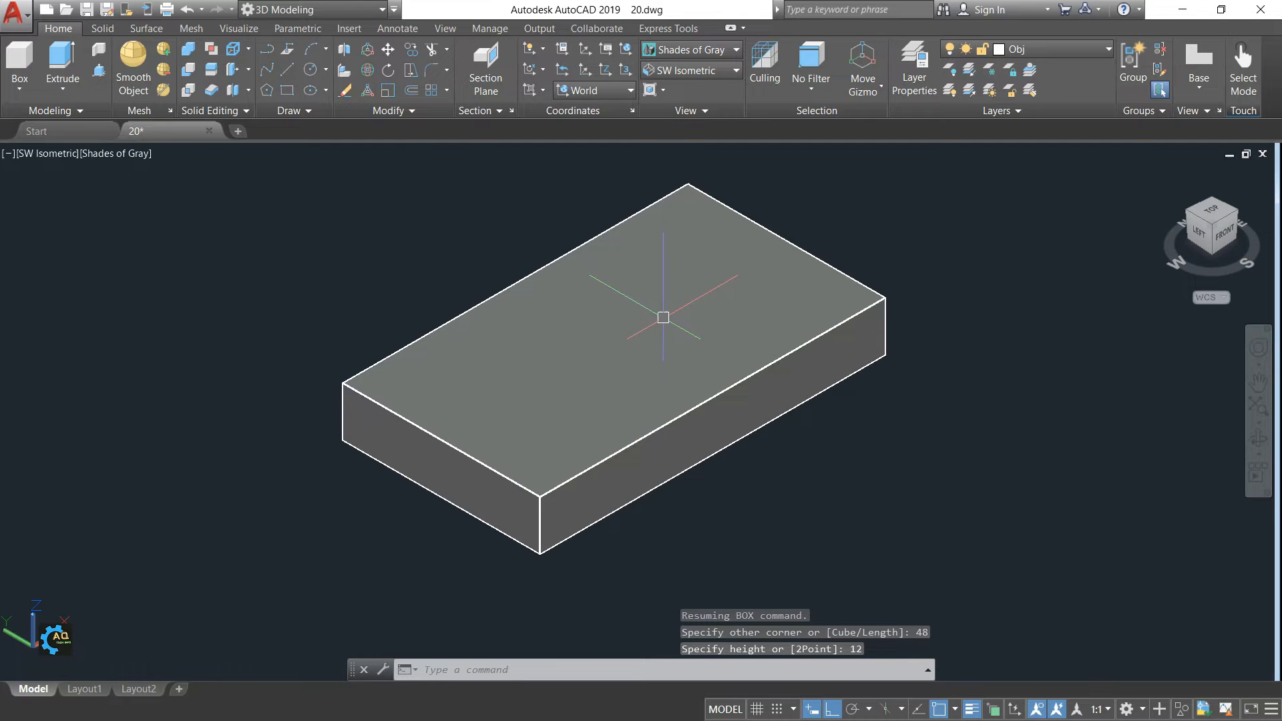
Start a second box in the empty space beside the base plate with a 12 by 24 footprint, following the reference drawing
{"action": "key", "text": "alt+Tab"}
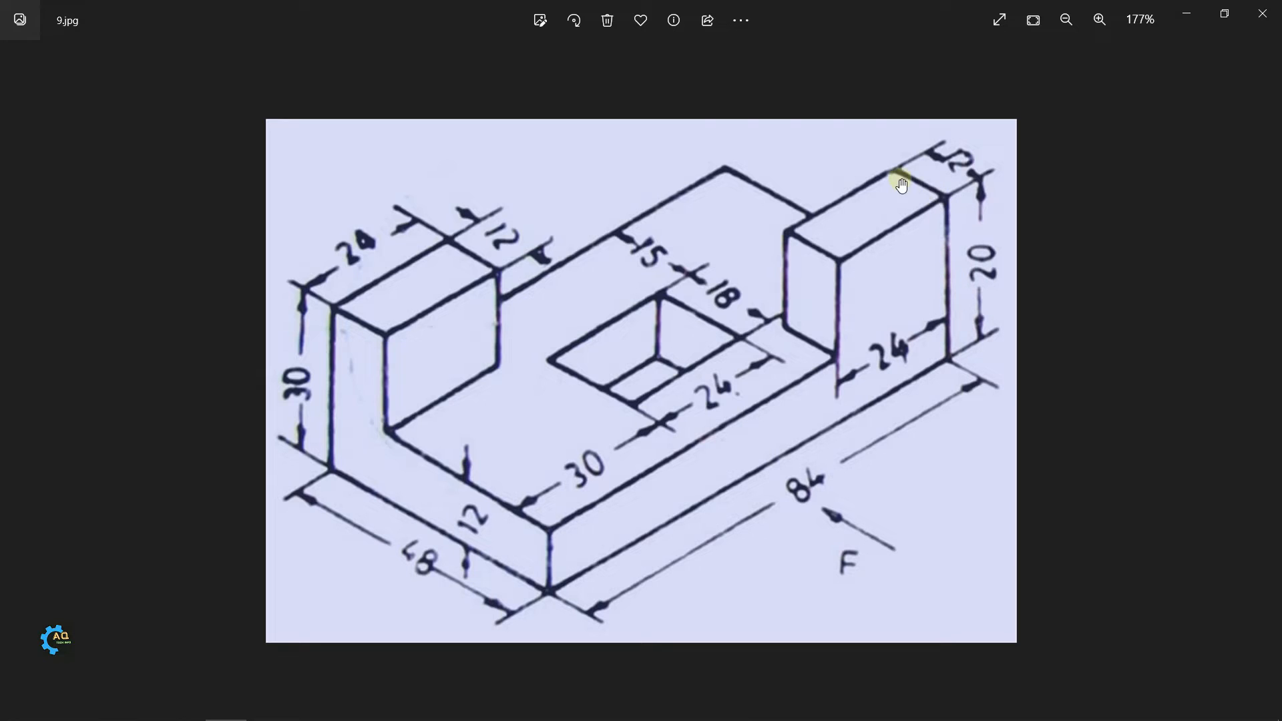
{"action": "key", "text": "alt+Tab"}
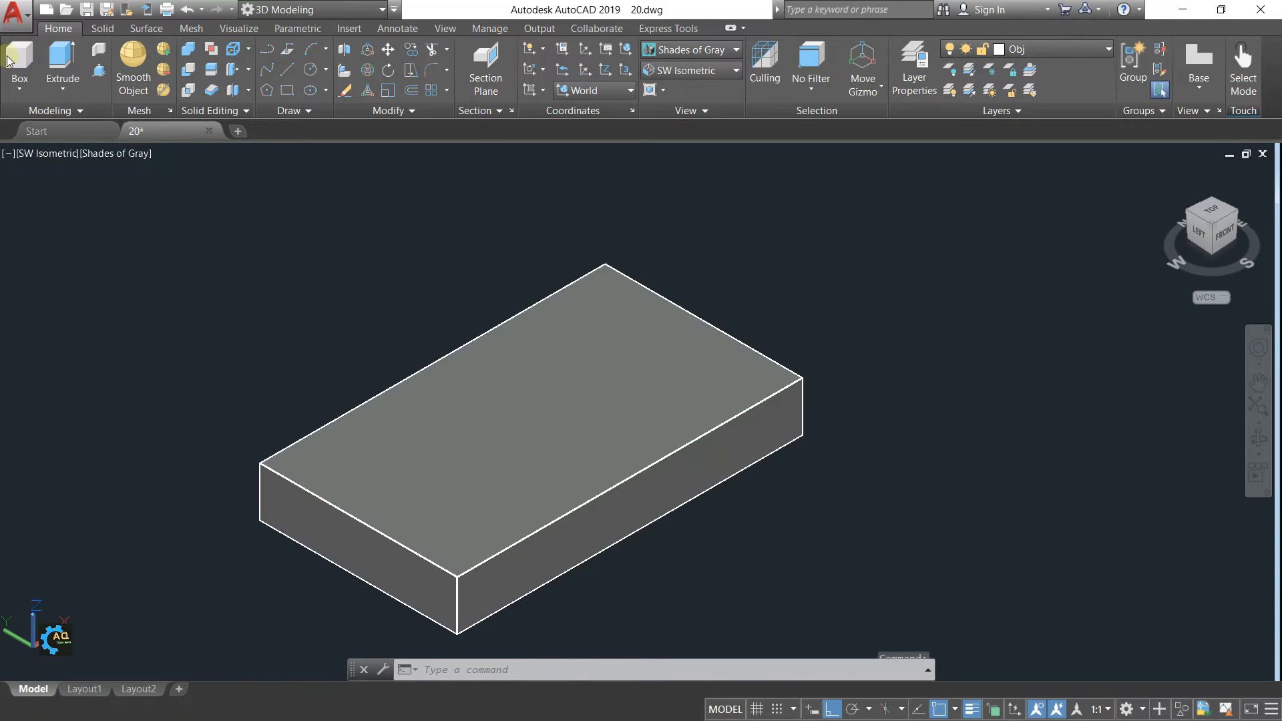
{"action": "left_click", "coordinate": [19, 60]}
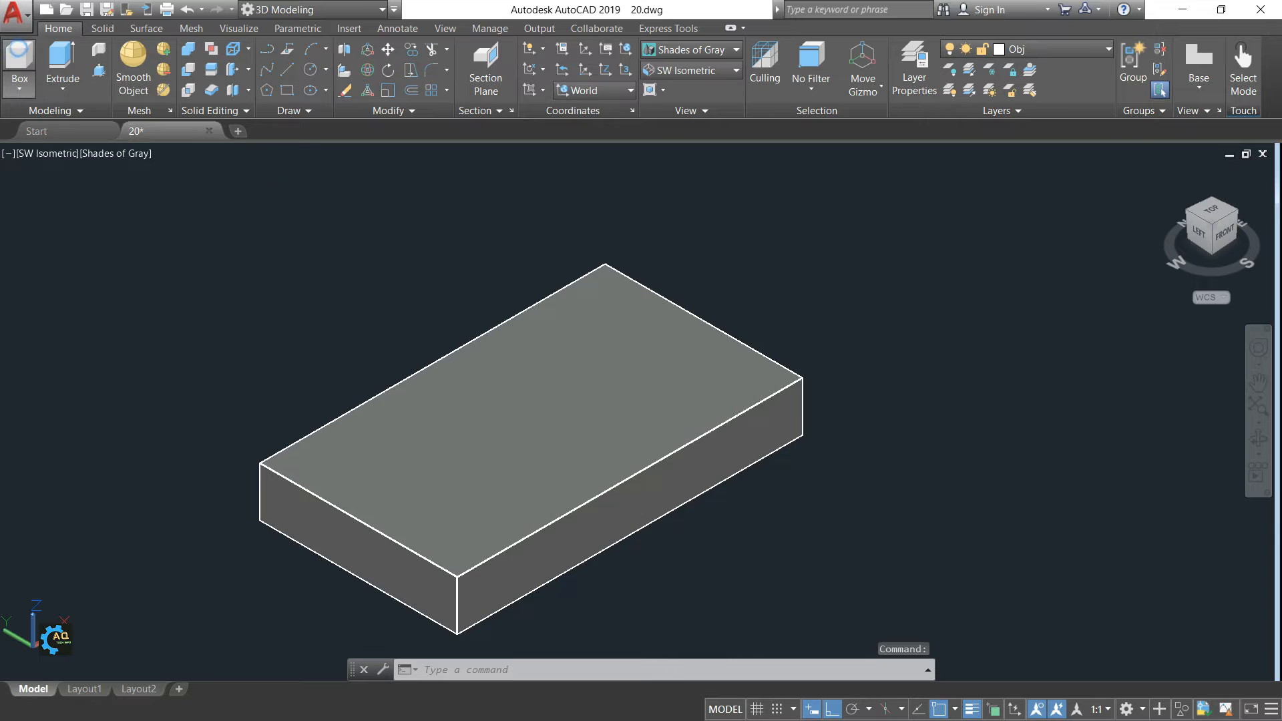
{"action": "left_click", "coordinate": [1113, 481]}
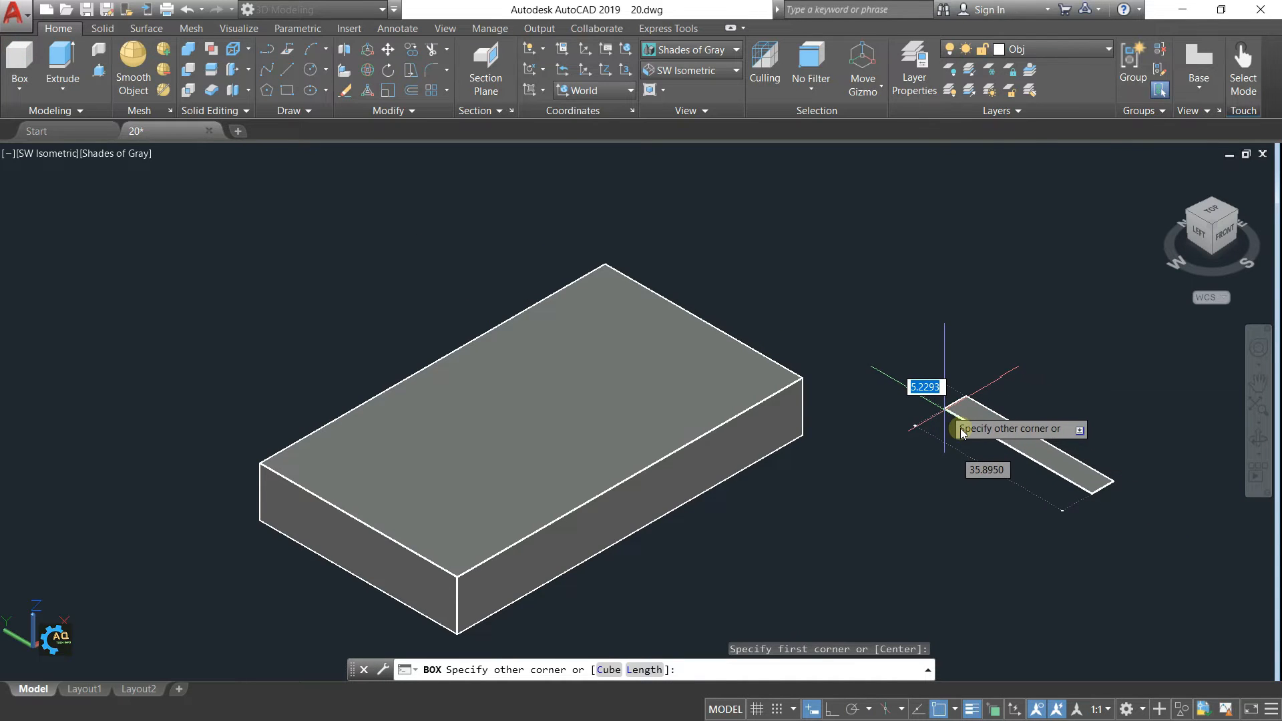
{"action": "key", "text": "alt+Tab"}
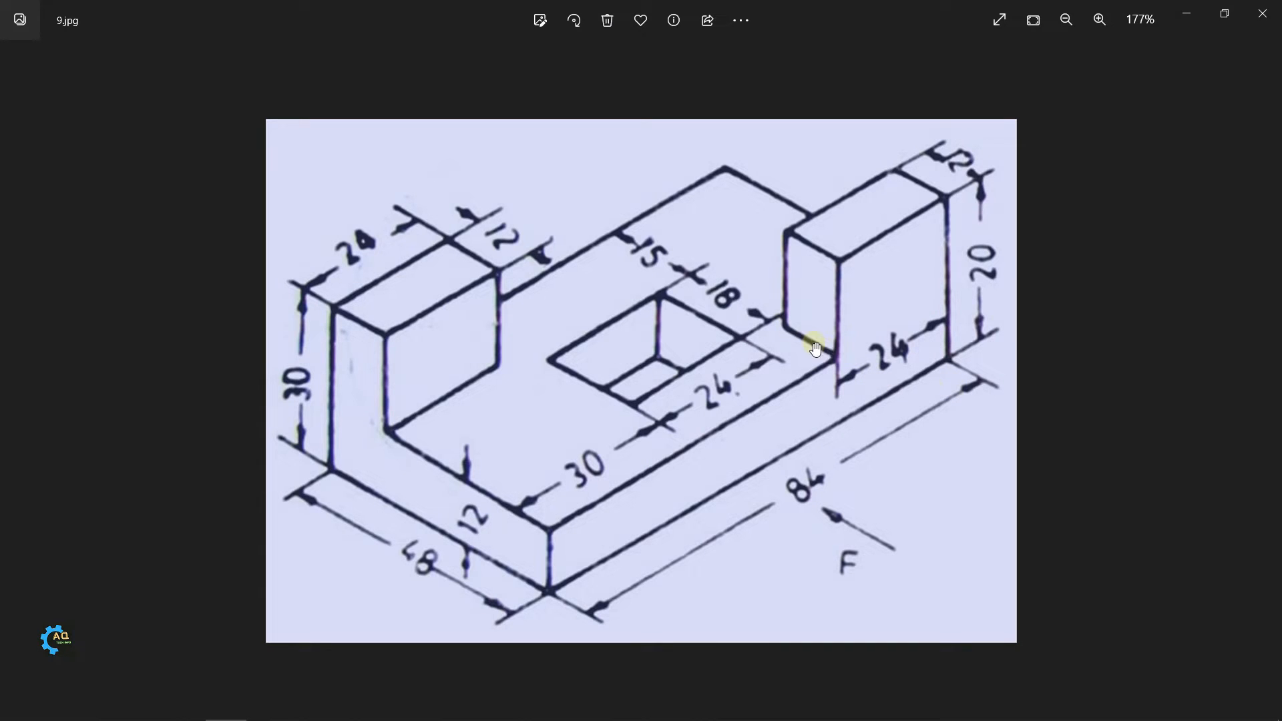
{"action": "key", "text": "alt+Tab"}
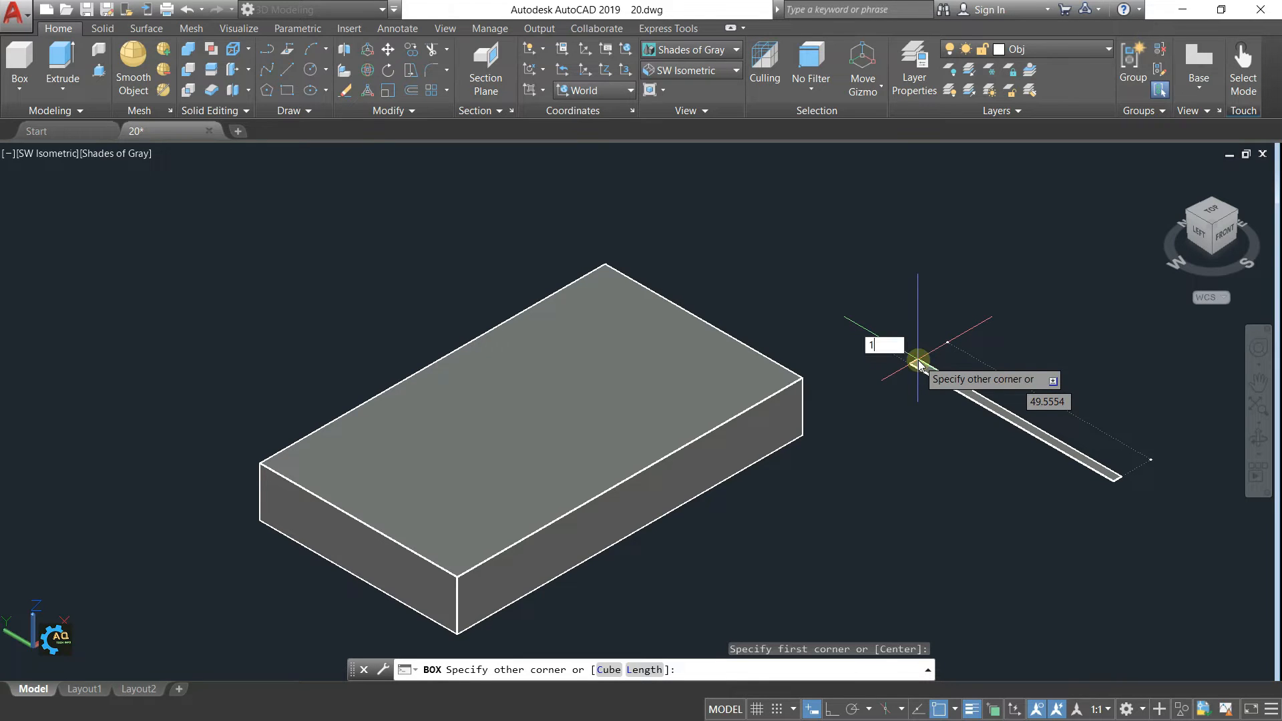
{"action": "key", "text": "Tab"}
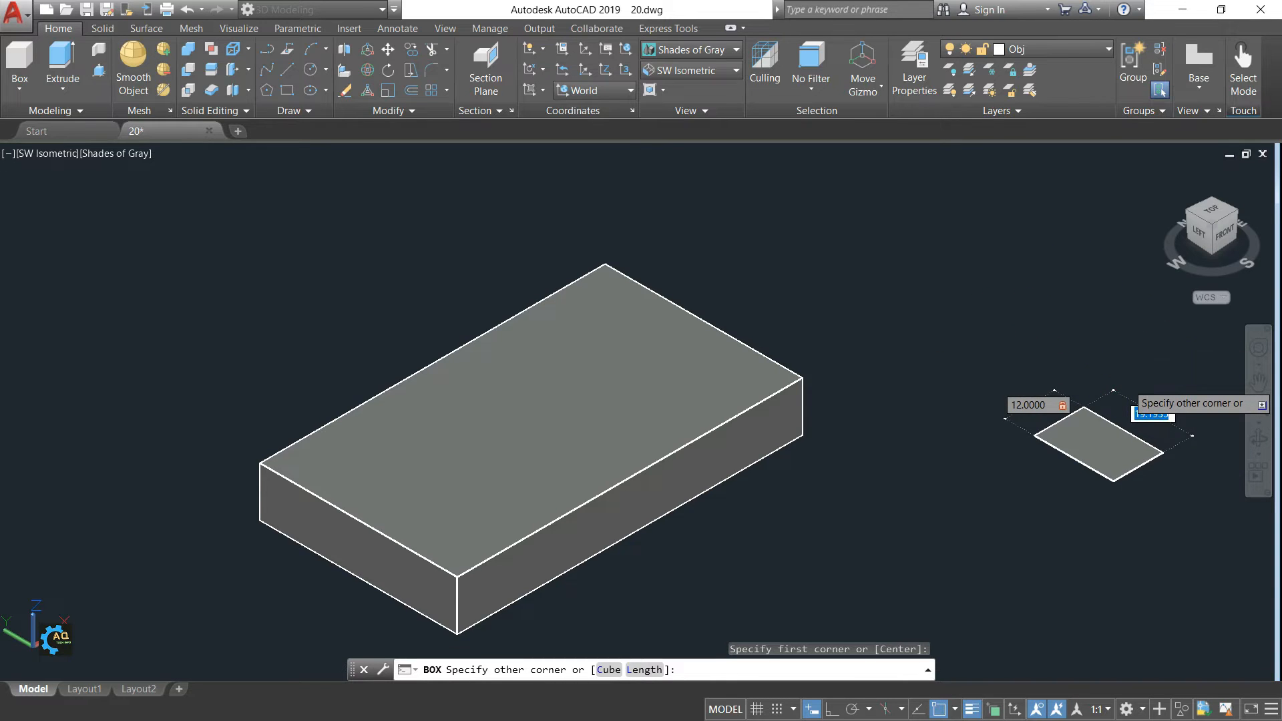
{"action": "middle_click_drag", "start_coordinate": [1126, 386], "coordinate": [983, 407]}
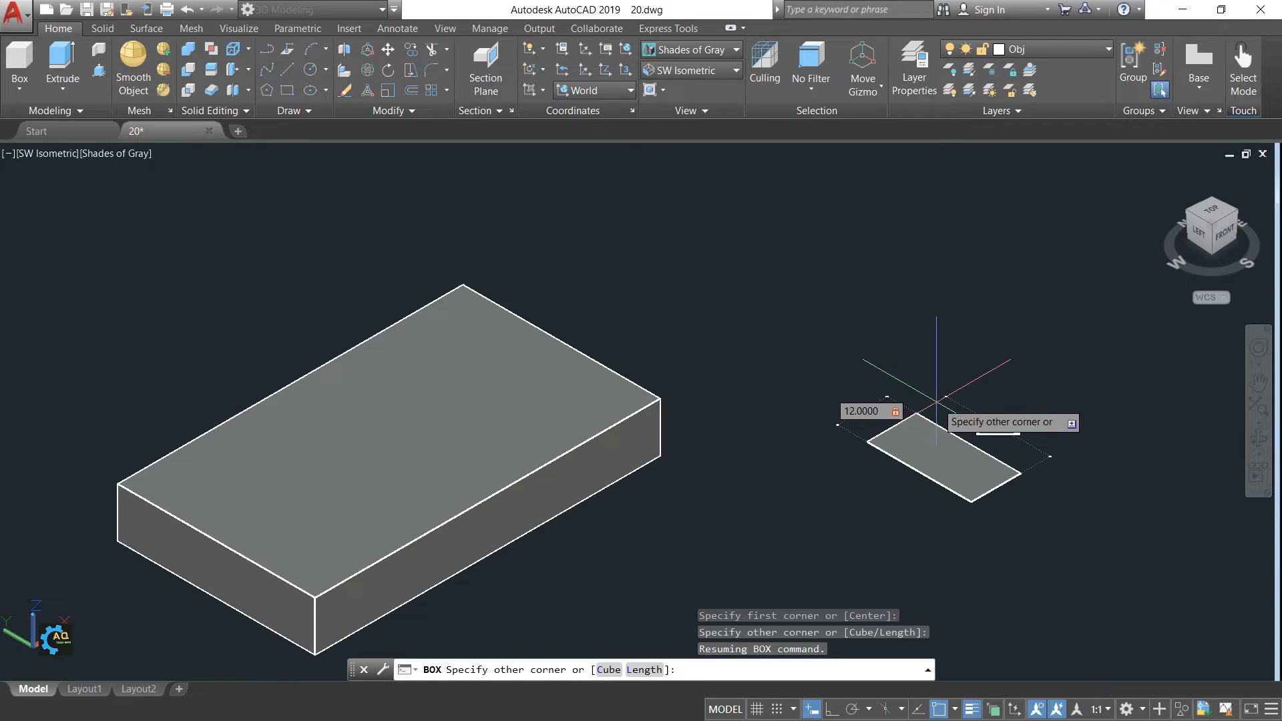
{"action": "key", "text": "alt+Tab"}
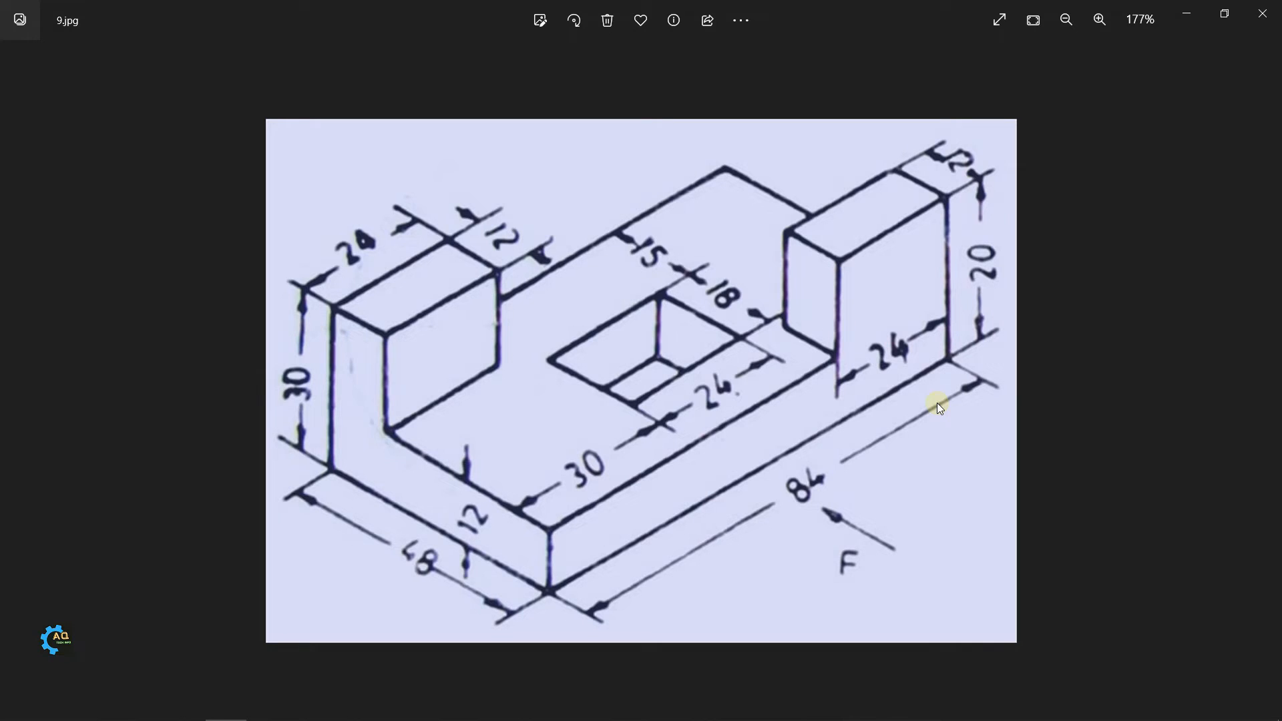
{"action": "key", "text": "alt+Tab"}
{"action": "type", "text": "24"}
{"action": "key", "text": "Return"}
Finish the 12 by 24 box with a height of 8 upward and turn polar tracking off
{"action": "key", "text": "alt+Tab"}
{"action": "key", "text": "alt+Tab"}
{"action": "type", "text": "8"}
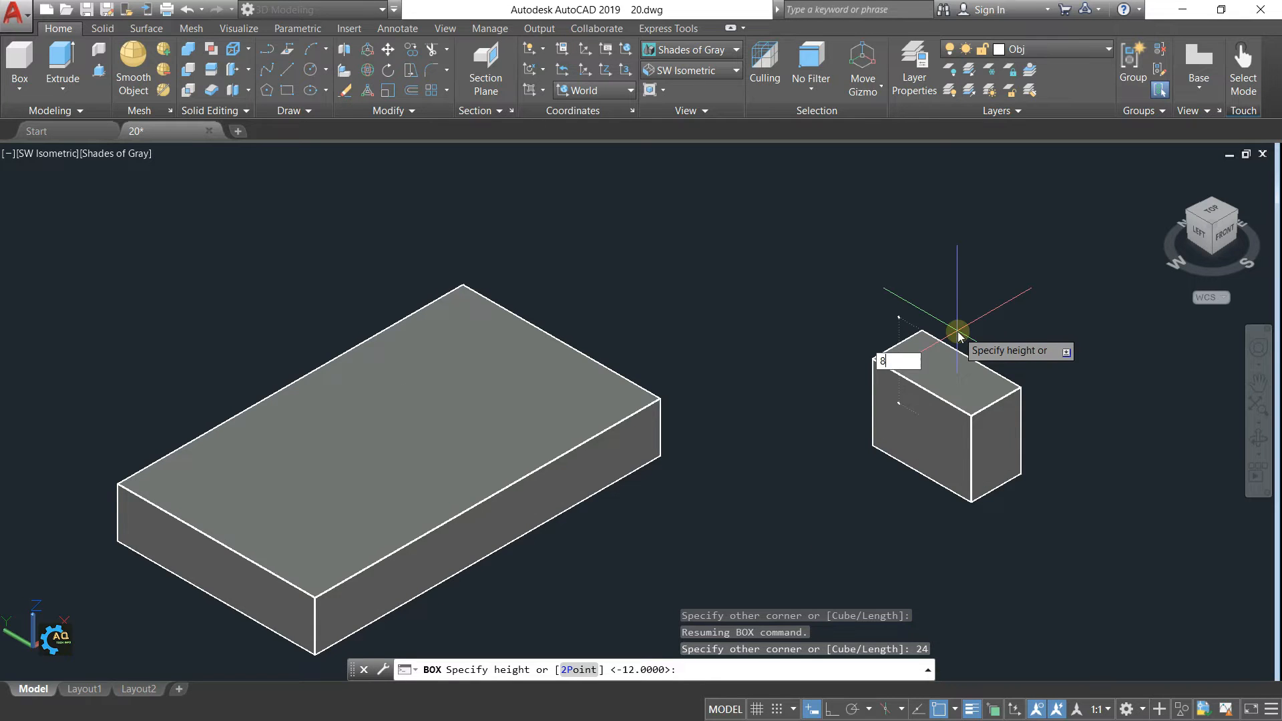
{"action": "key", "text": "Return"}
{"action": "mouse_move", "coordinate": [831, 440]}
{"action": "middle_mouse_down"}
{"action": "mouse_move", "coordinate": [914, 416]}
{"action": "mouse_move", "coordinate": [859, 386]}
{"action": "middle_mouse_up"}
{"action": "key", "text": "F10"}
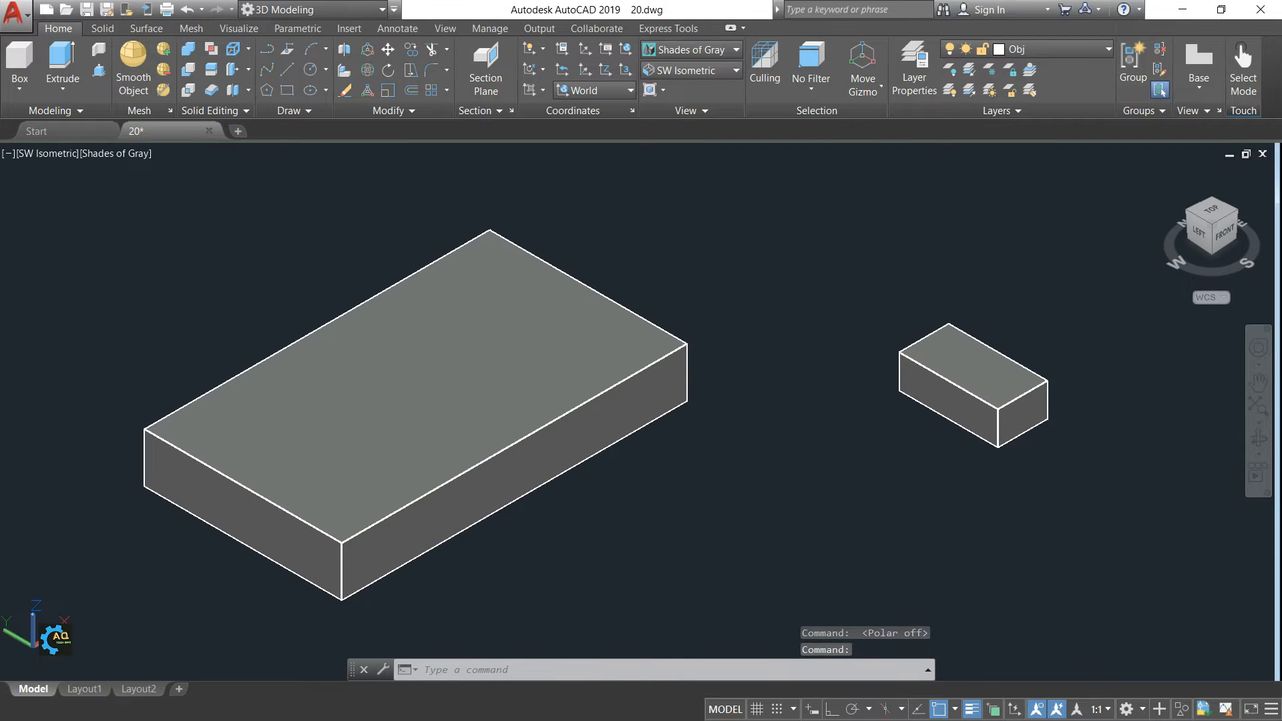
Check the reference drawing and rotate the small box 90 degrees about the Y axis with the Rotate Gizmo so it stands 12 high
{"action": "key", "text": "alt+Tab"}
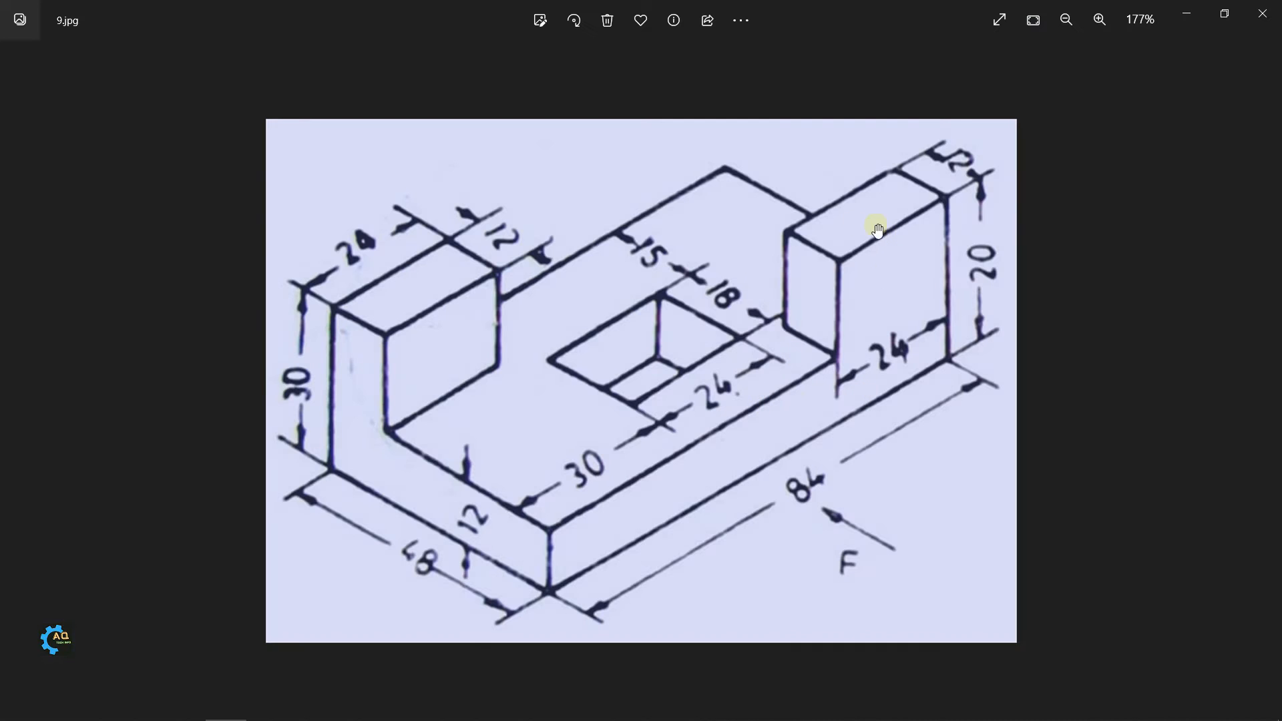
{"action": "key", "text": "alt+Tab"}
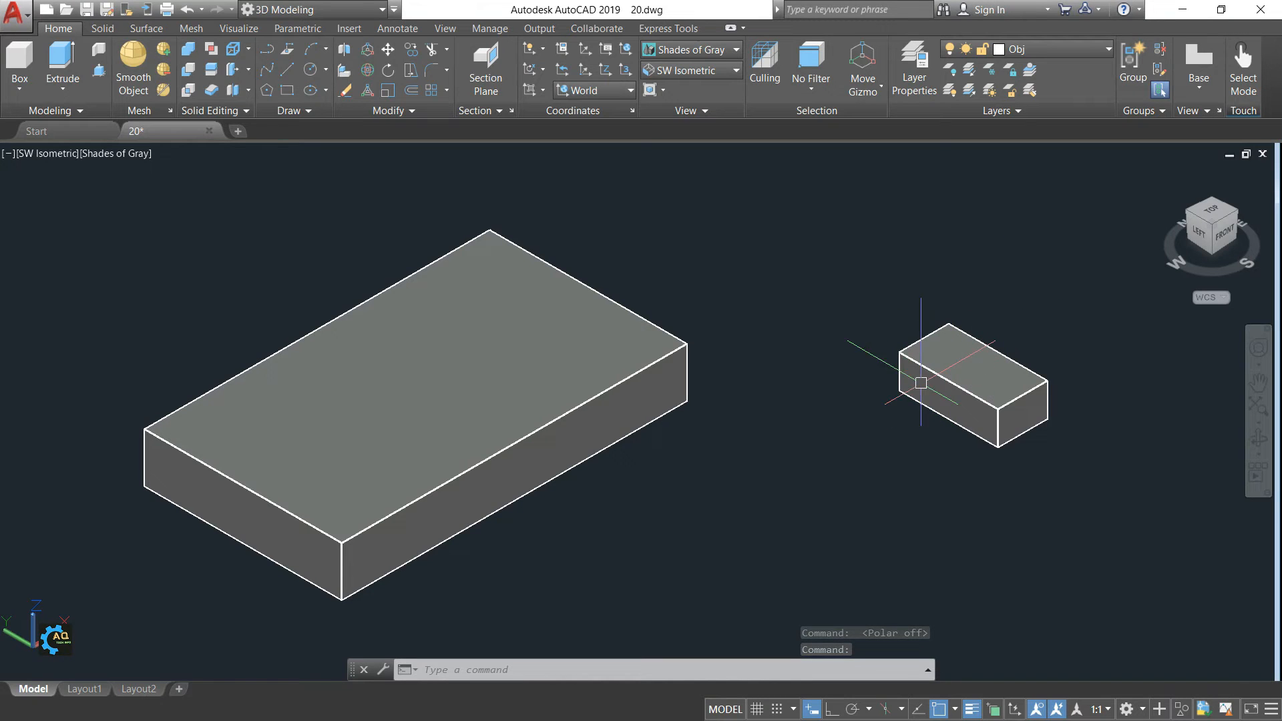
{"action": "middle_click_drag", "start_coordinate": [699, 374], "coordinate": [704, 407]}
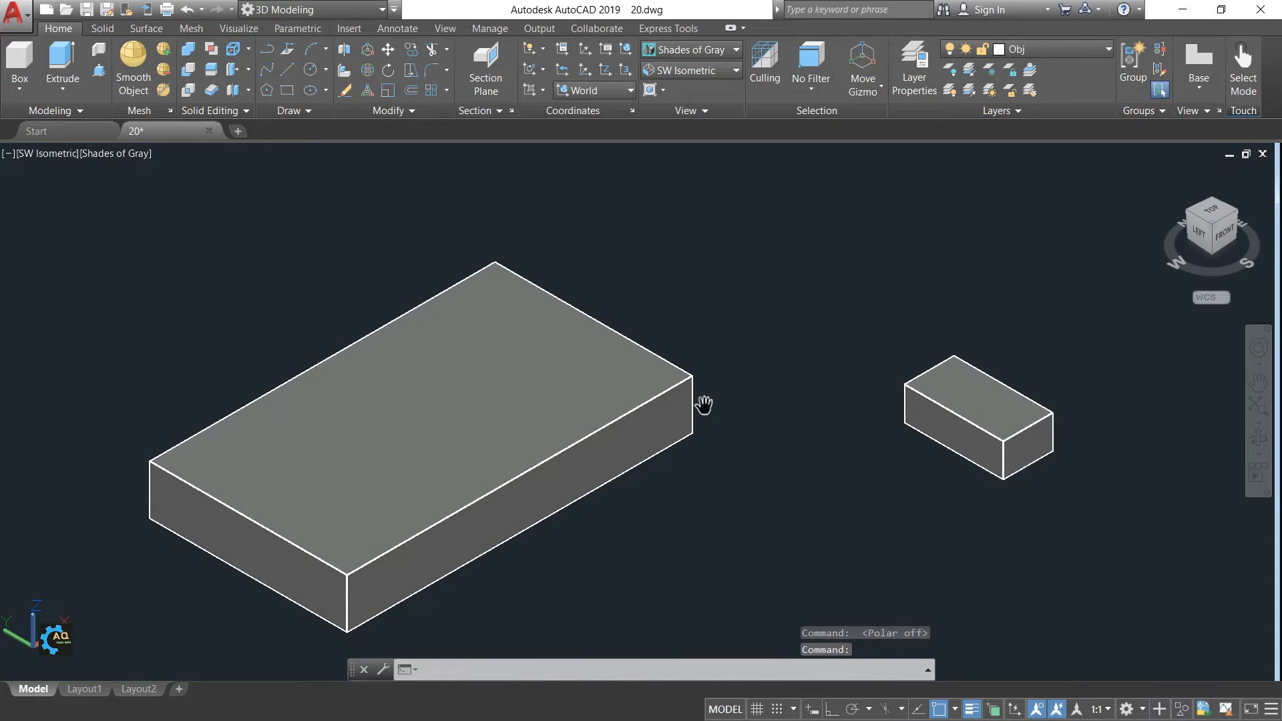
{"action": "middle_click_drag", "start_coordinate": [782, 438], "coordinate": [782, 390]}
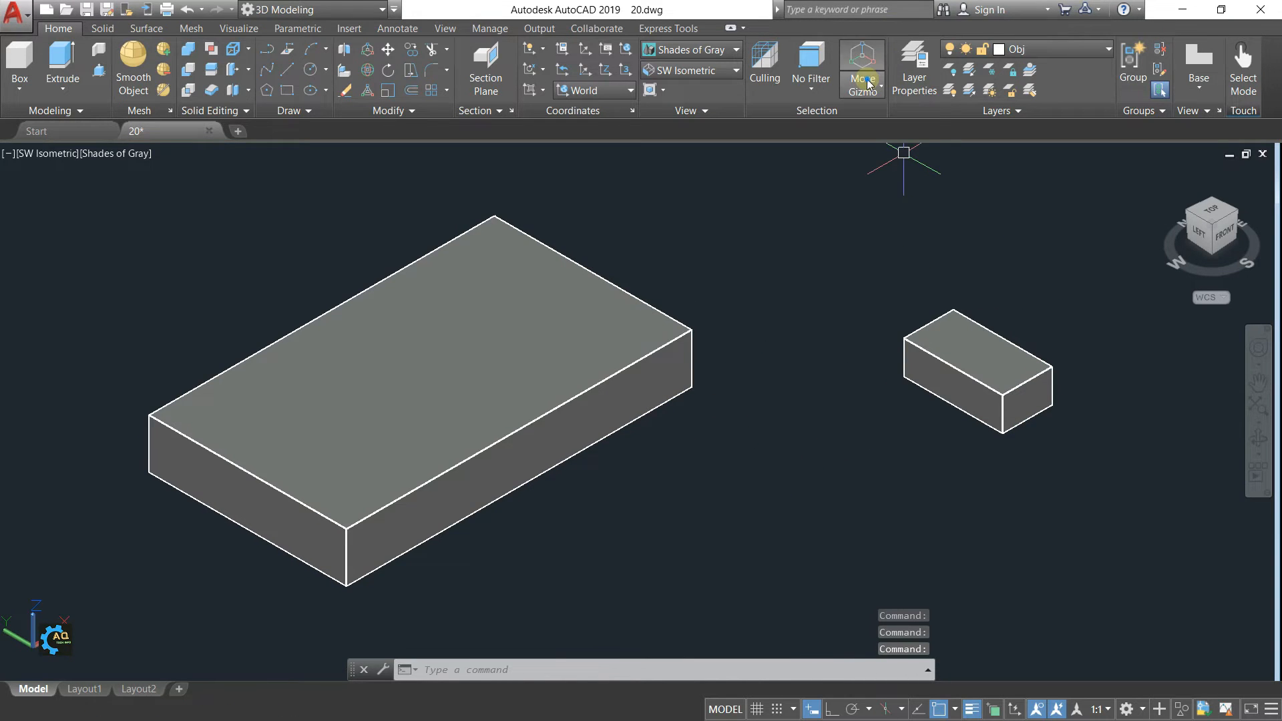
{"action": "left_click", "coordinate": [868, 85]}
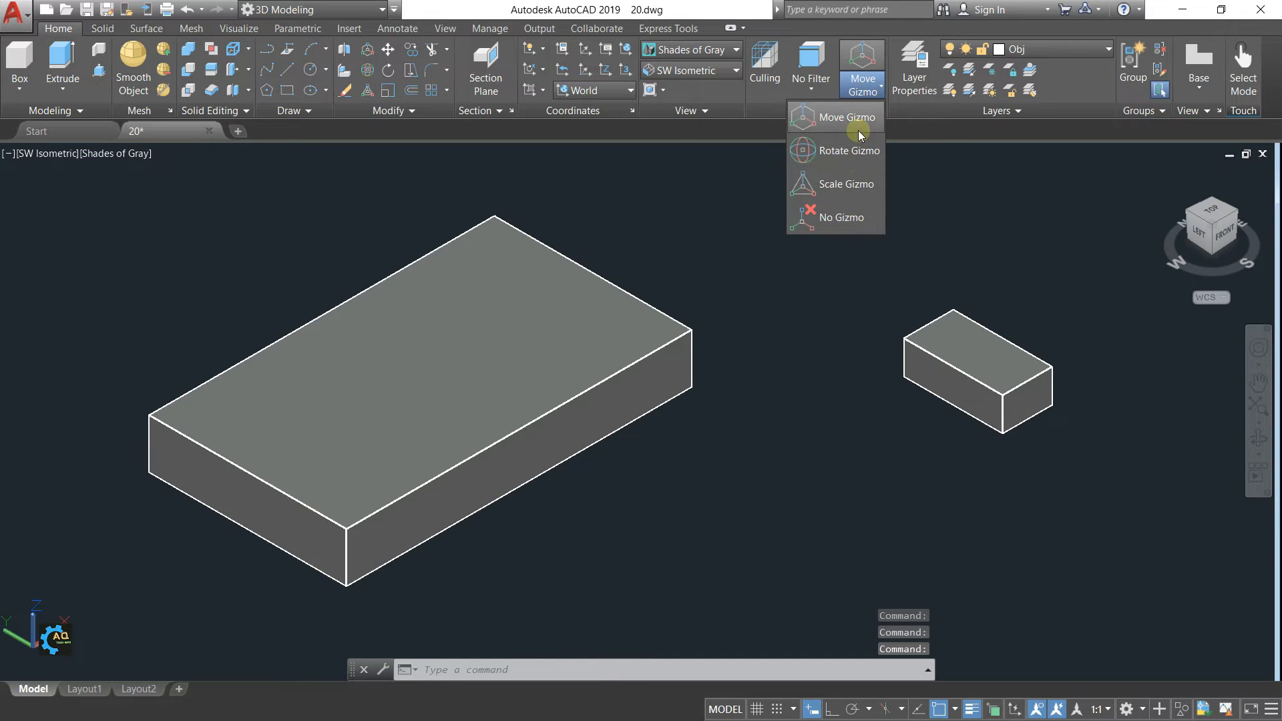
{"action": "left_click", "coordinate": [853, 151]}
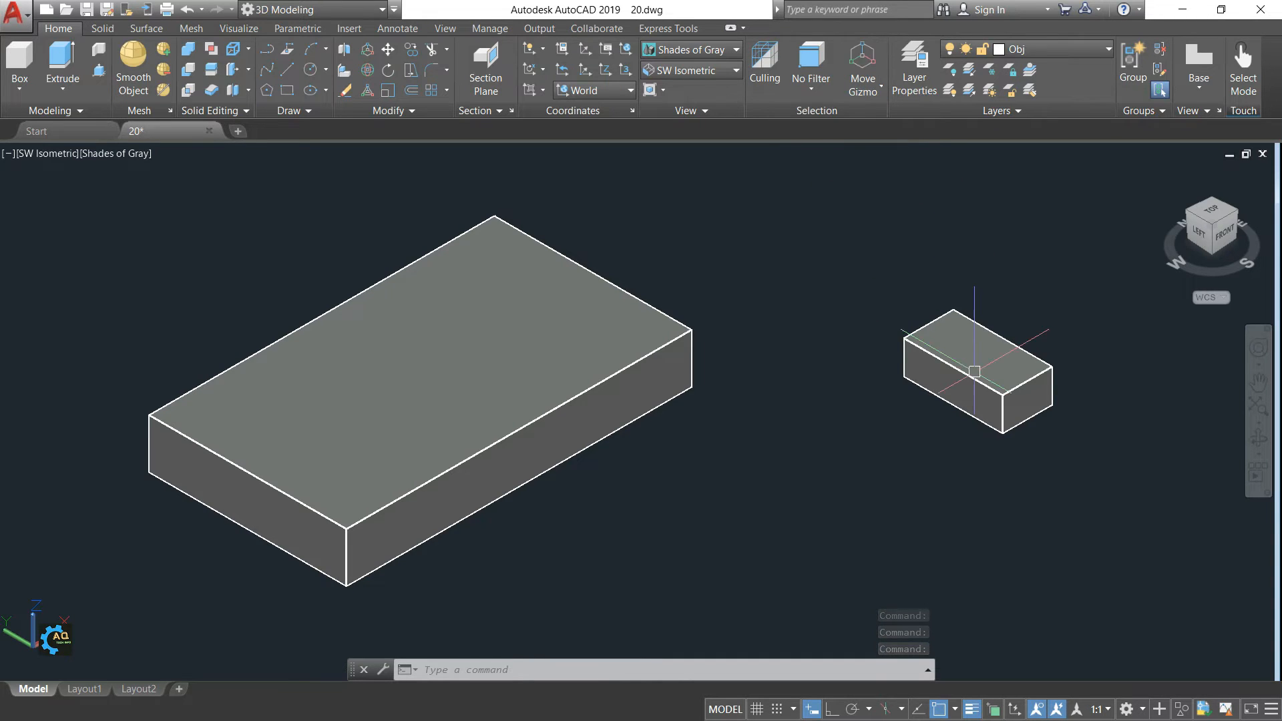
{"action": "left_click", "coordinate": [962, 364]}
{"action": "middle_click_drag", "start_coordinate": [1069, 374], "coordinate": [967, 404]}
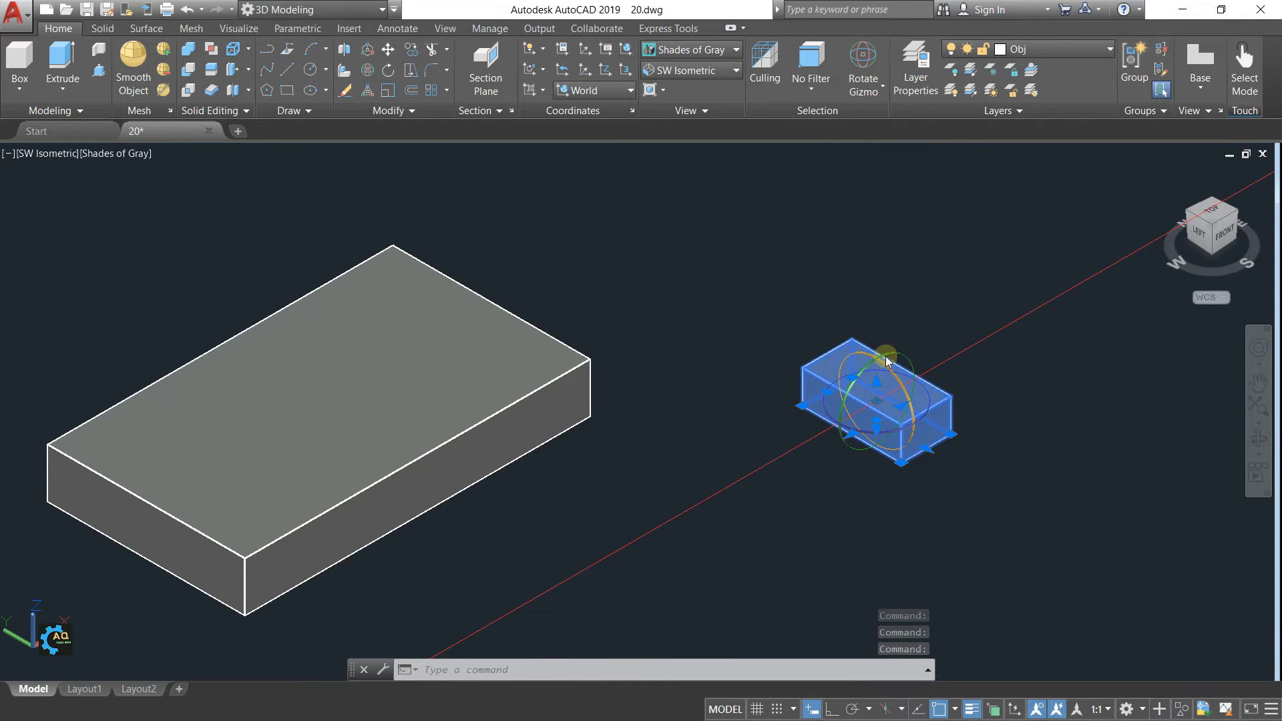
{"action": "left_click", "coordinate": [843, 400]}
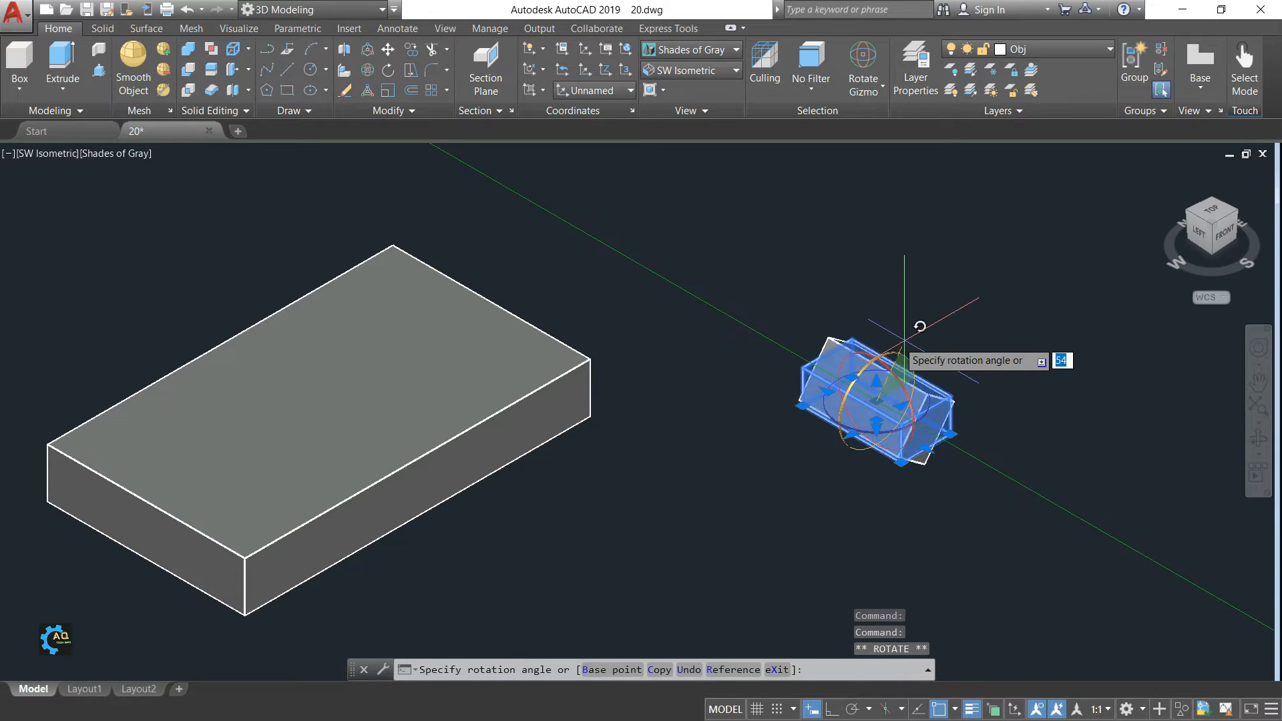
{"action": "type", "text": "90"}
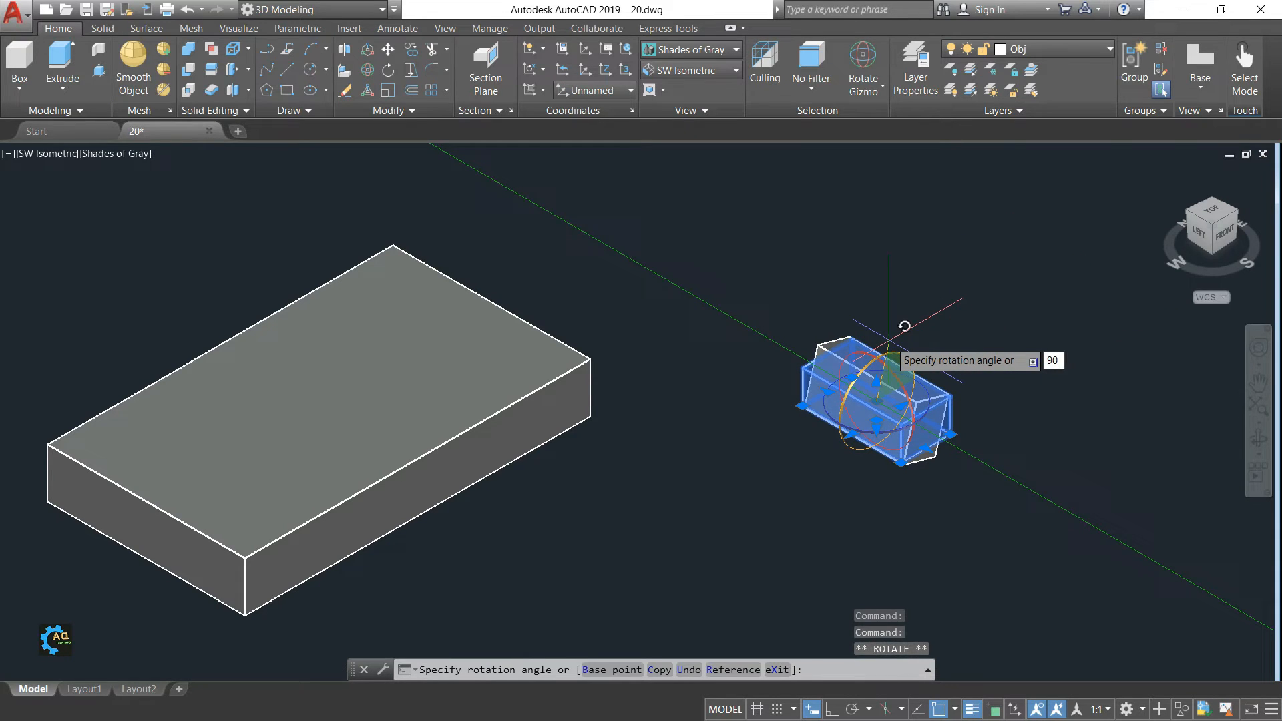
{"action": "key", "text": "Return"}
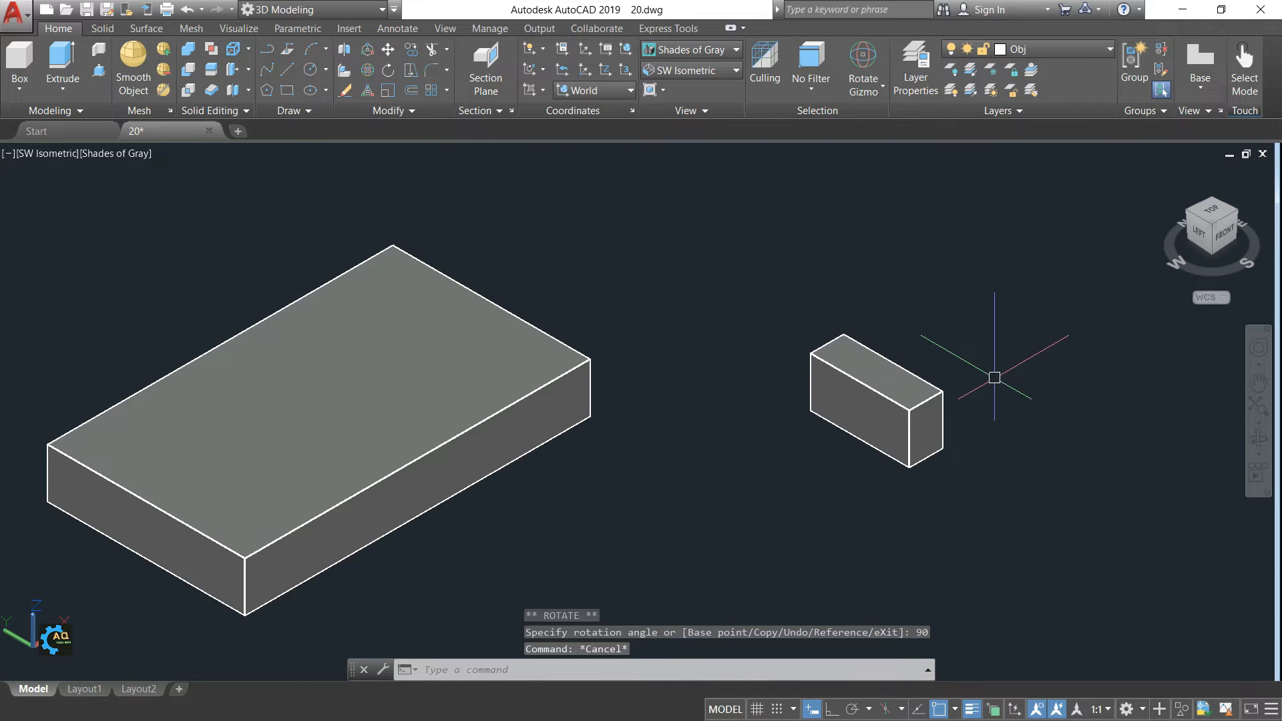
Rotate the small box 90 degrees about the vertical Z axis so its long side runs parallel to the plate's 84 edge
{"action": "left_click", "coordinate": [925, 415]}
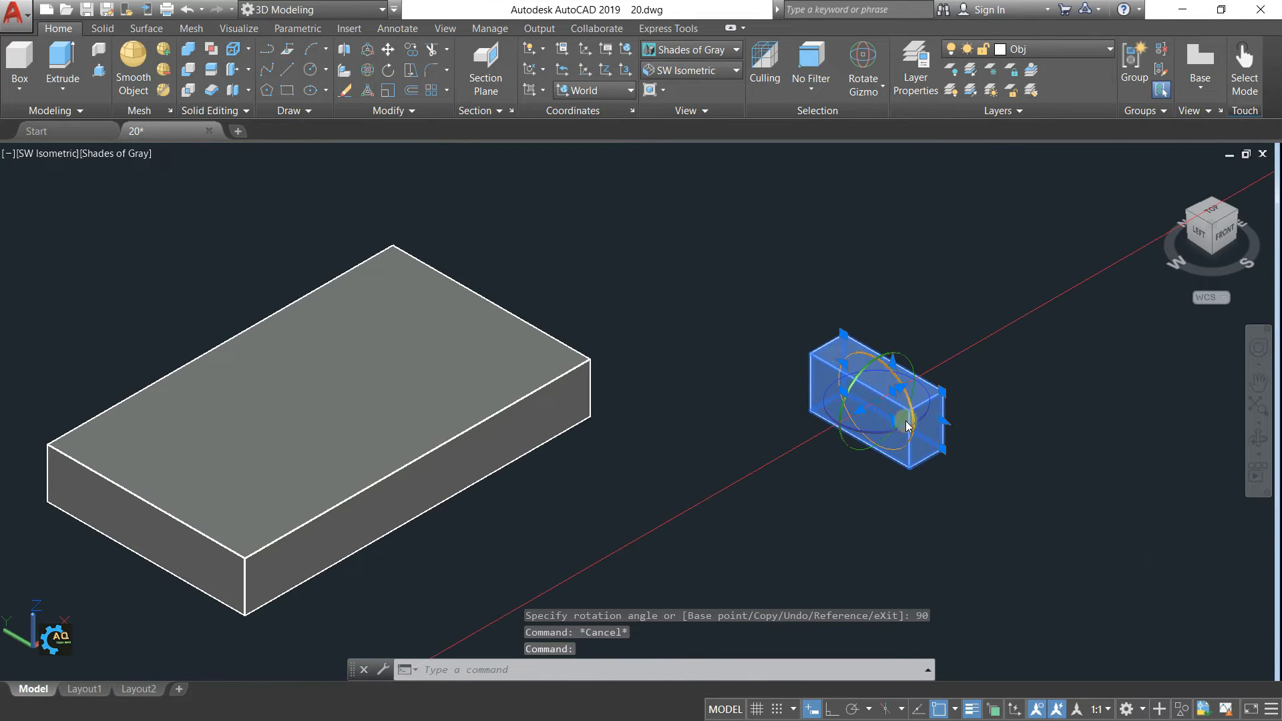
{"action": "left_click", "coordinate": [843, 407]}
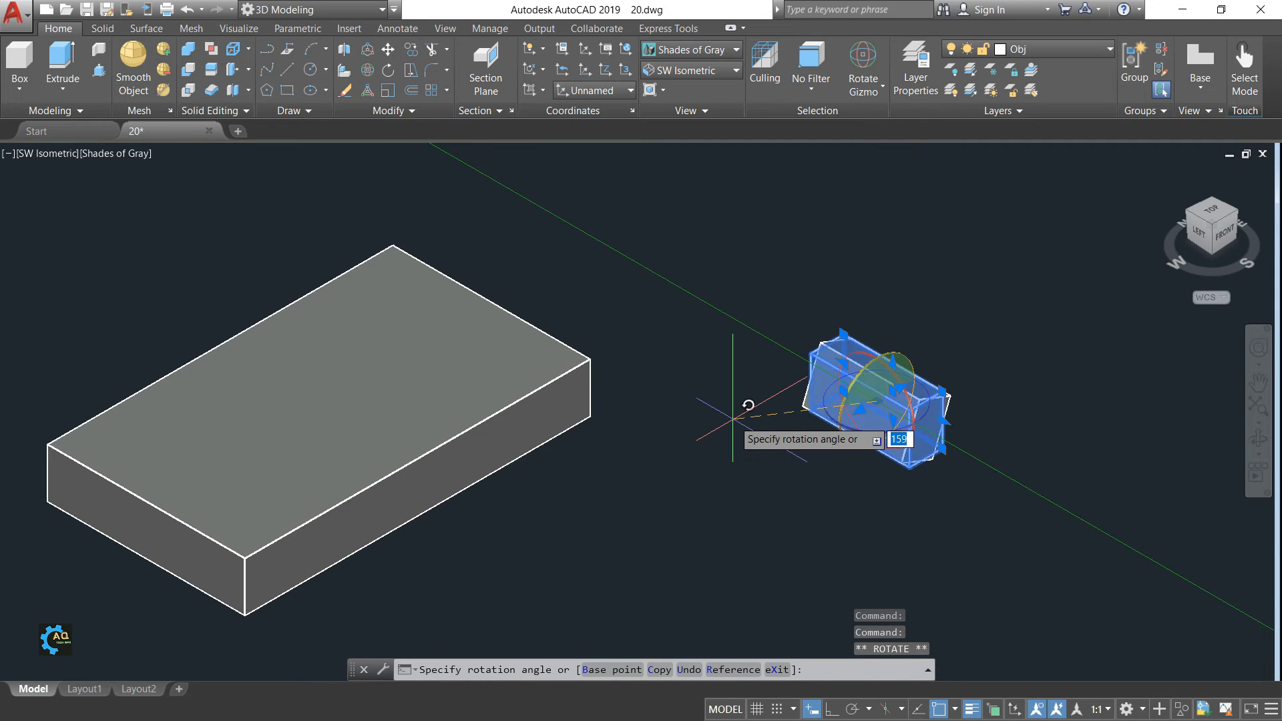
{"action": "key", "text": "Escape"}
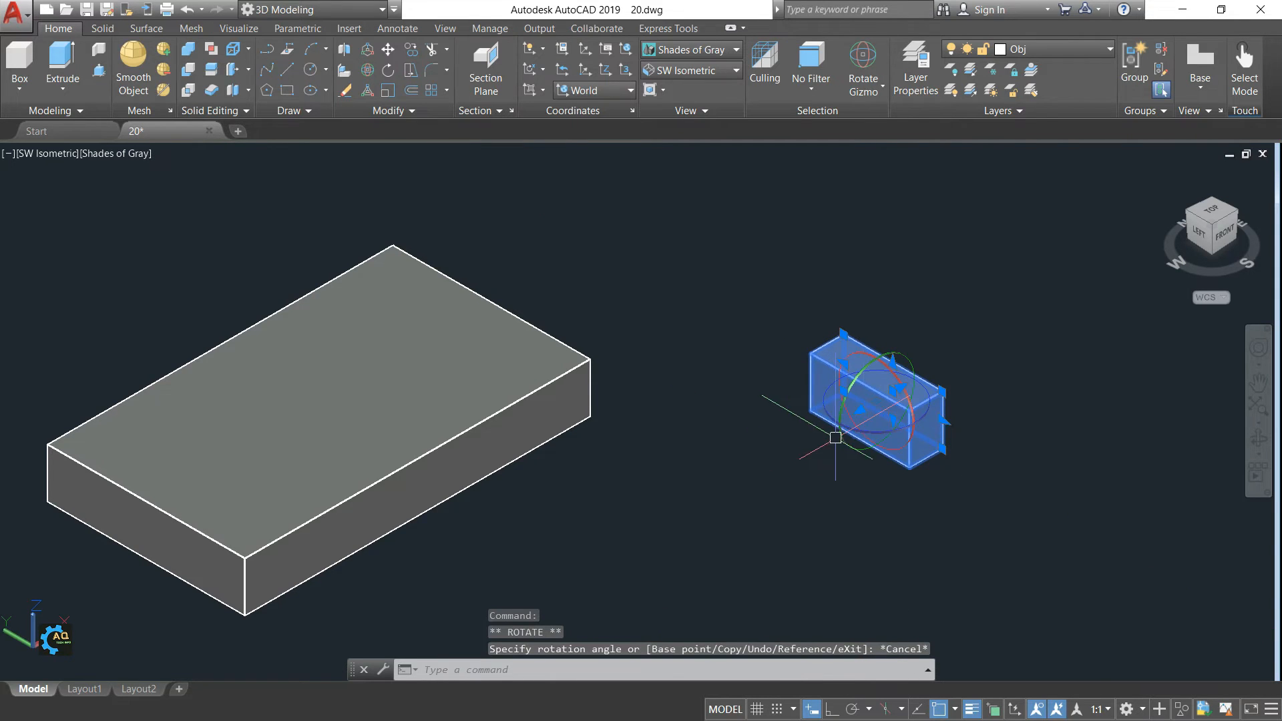
{"action": "left_click", "coordinate": [837, 422]}
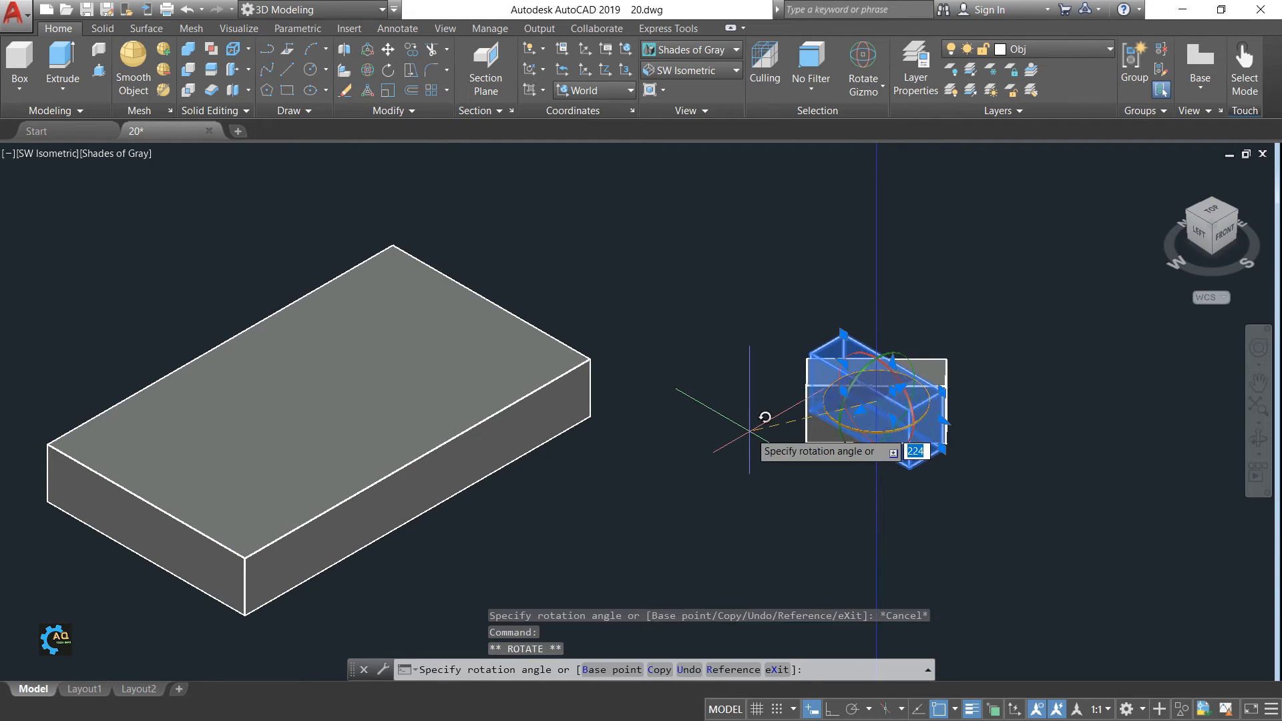
{"action": "key", "text": "Return"}
{"action": "key", "text": "Escape"}
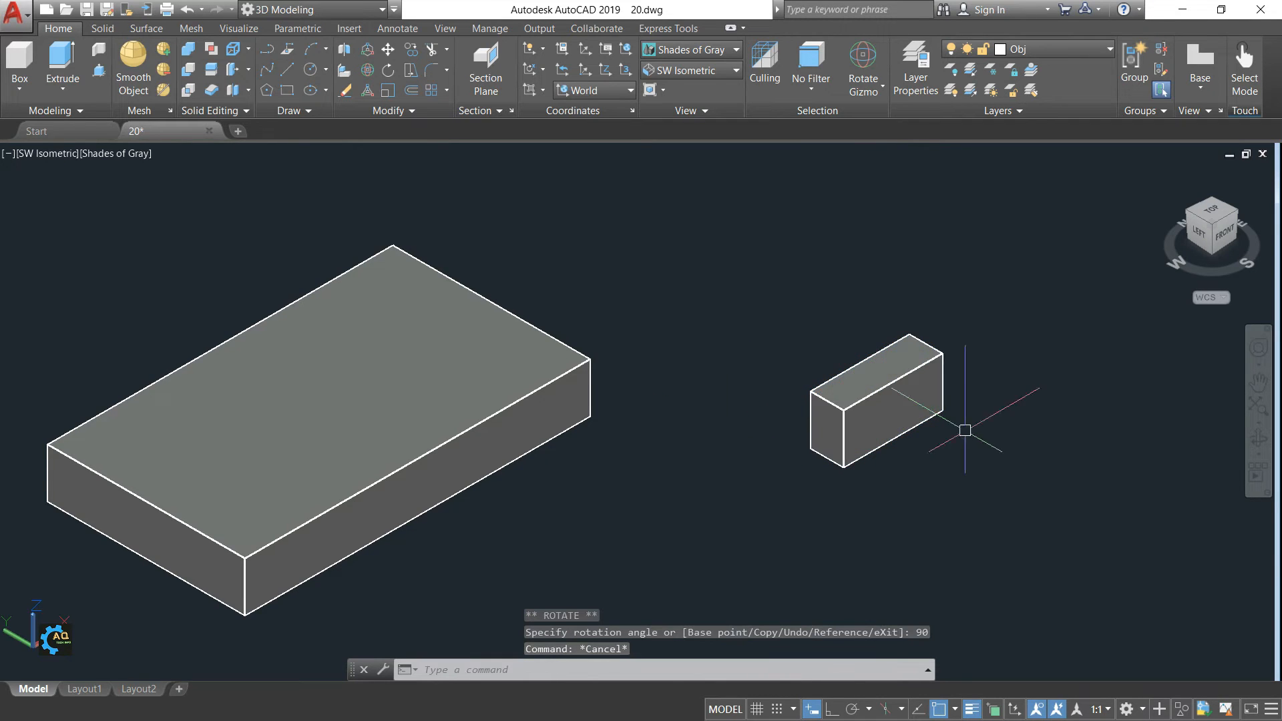
Move the rotated box by its lower front-right corner onto the top face of the base plate at the plate's front-right corner
{"action": "type", "text": "m"}
{"action": "key", "text": "Return"}
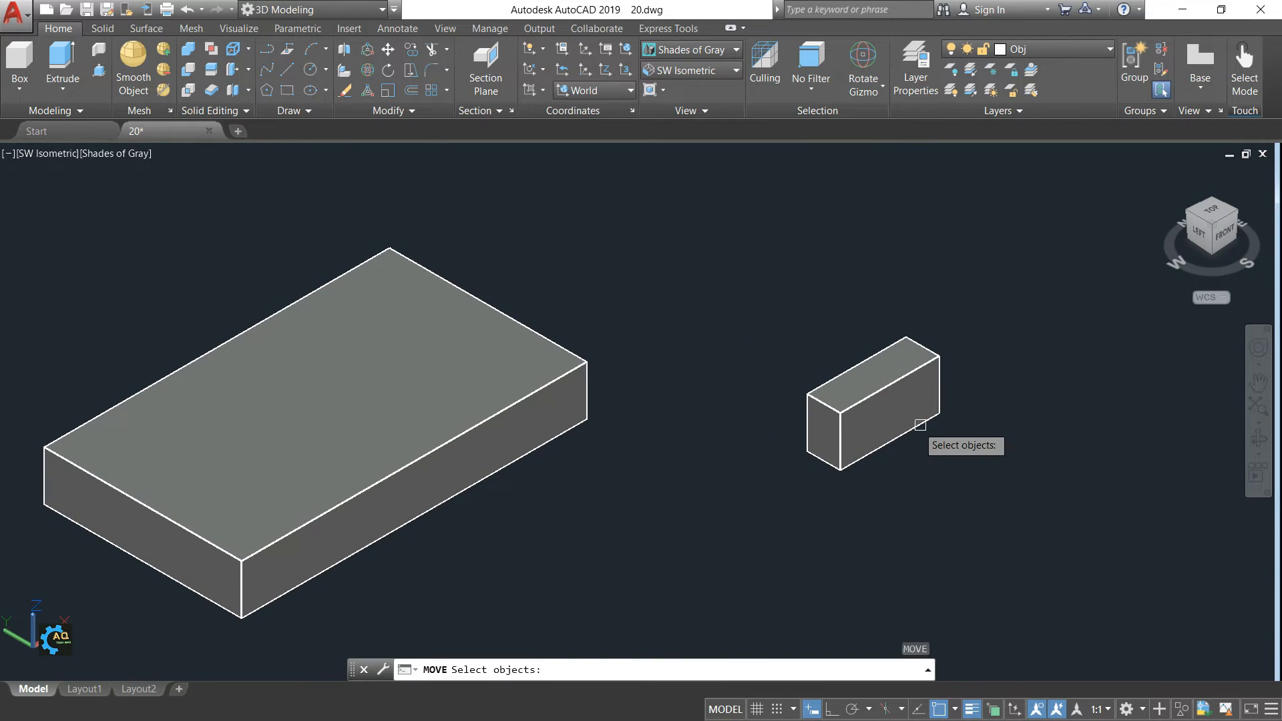
{"action": "left_click", "coordinate": [922, 430]}
{"action": "key", "text": "Return"}
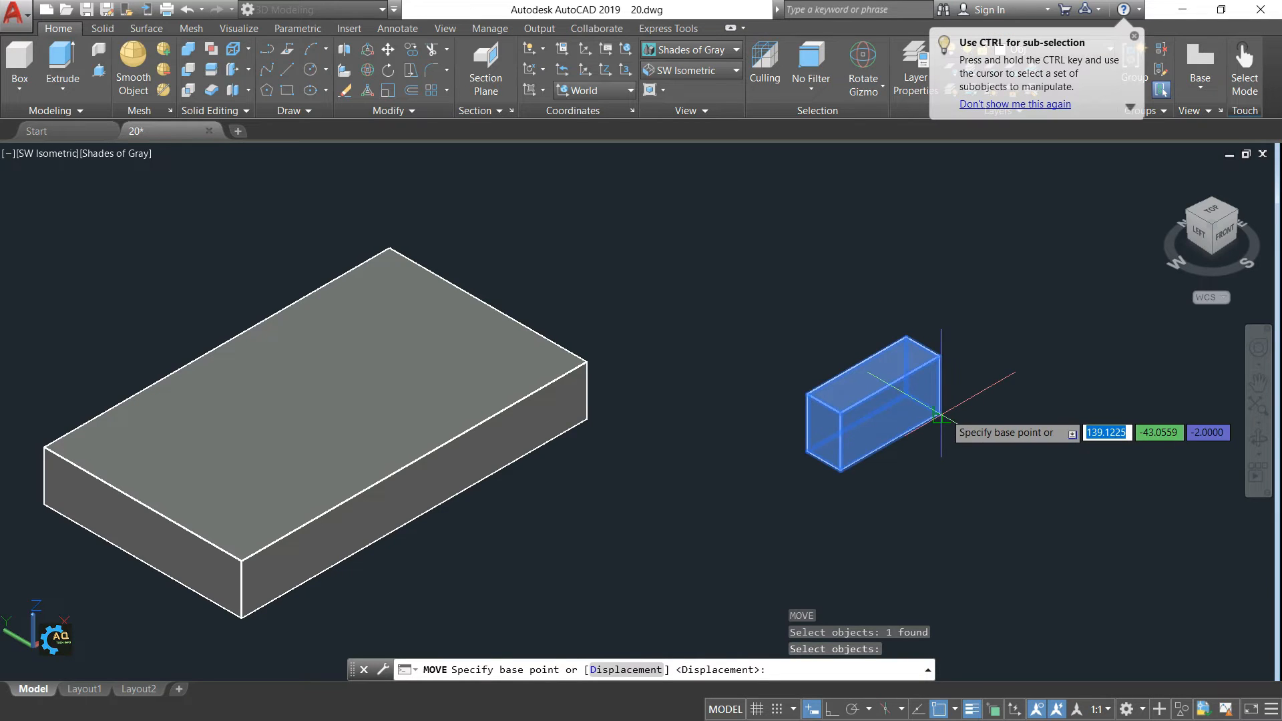
{"action": "left_click", "coordinate": [940, 414]}
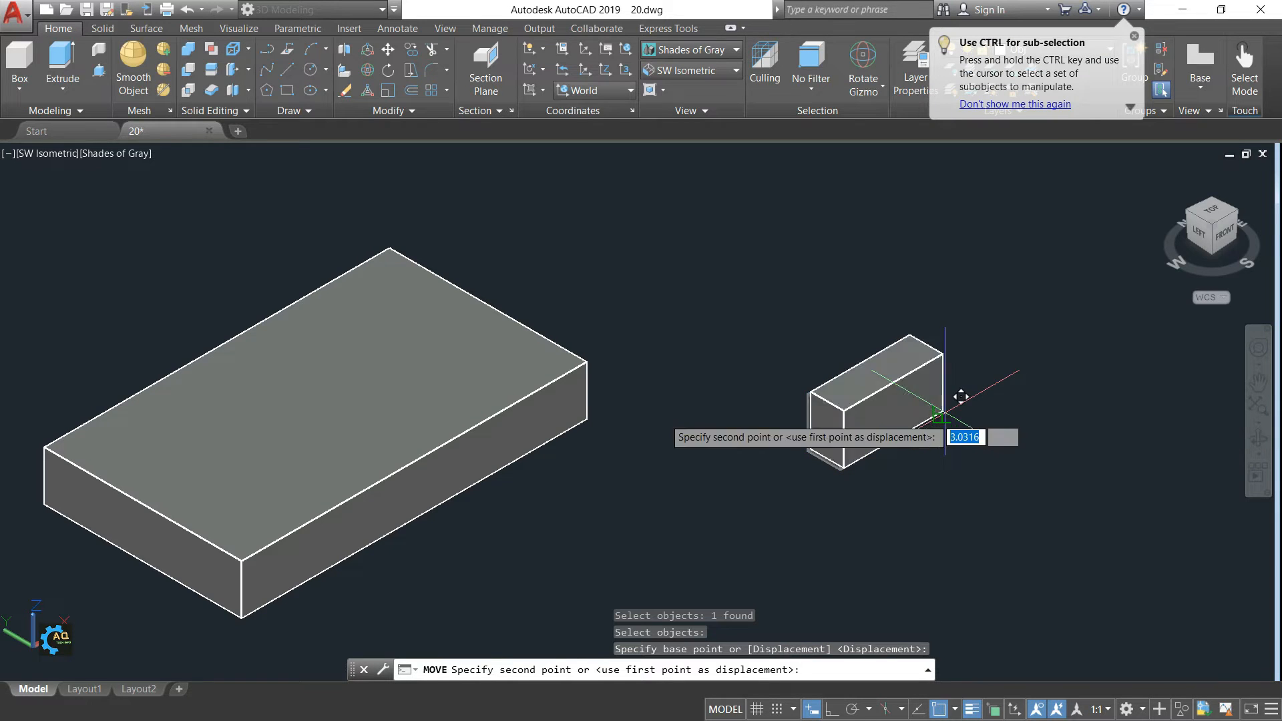
{"action": "left_click", "coordinate": [583, 365]}
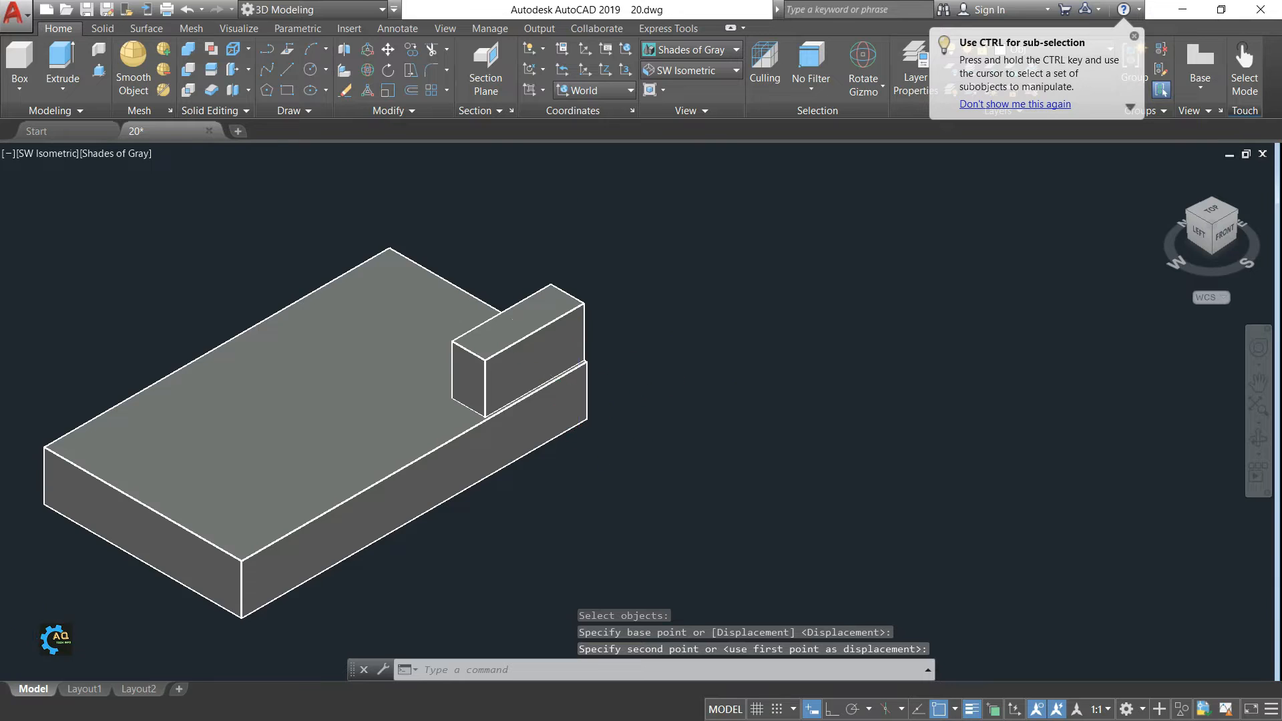
Move the block again so its lower front-right corner sits exactly on the plate's top front-right corner
{"action": "scroll", "coordinate": [580, 394], "scroll_direction": "up", "scroll_amount": 3}
{"action": "middle_click_drag", "start_coordinate": [637, 304], "coordinate": [705, 362]}
{"action": "scroll", "coordinate": [734, 328], "scroll_direction": "up", "scroll_amount": 1}
{"action": "type", "text": "m"}
{"action": "key", "text": "Return"}
{"action": "left_click", "coordinate": [602, 310]}
{"action": "scroll", "coordinate": [636, 409], "scroll_direction": "up", "scroll_amount": 5}
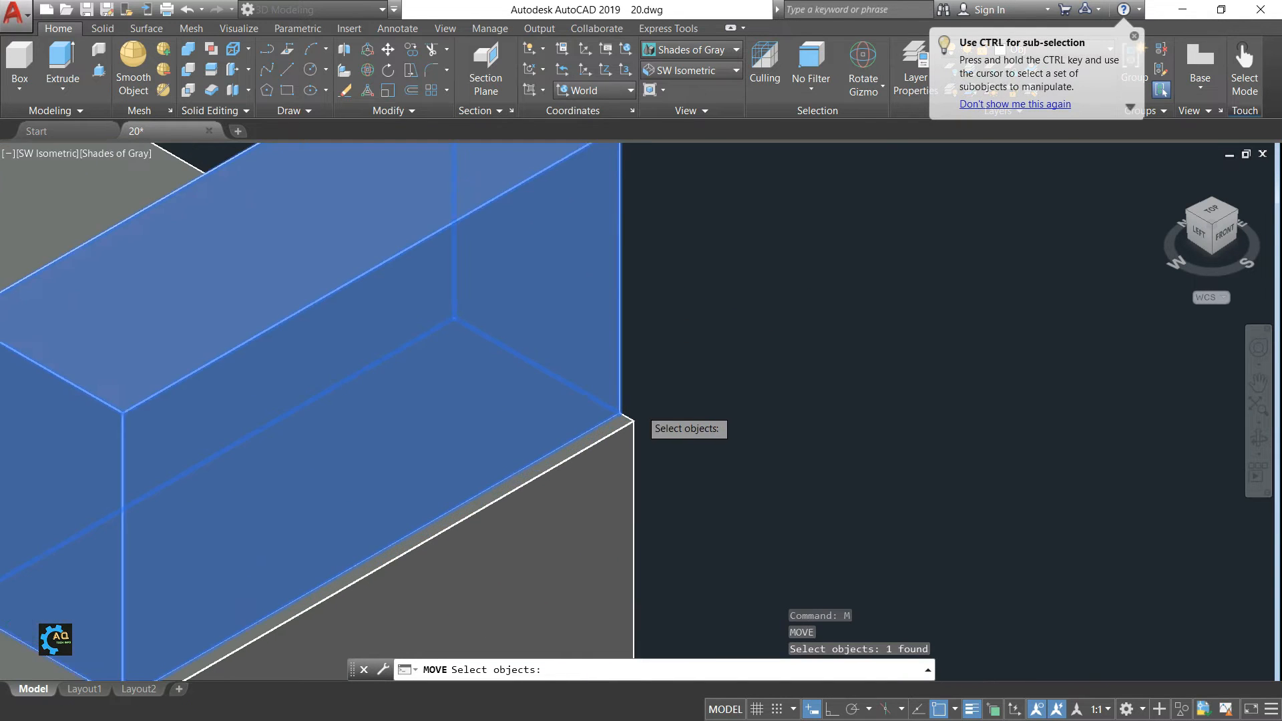
{"action": "key", "text": "Return"}
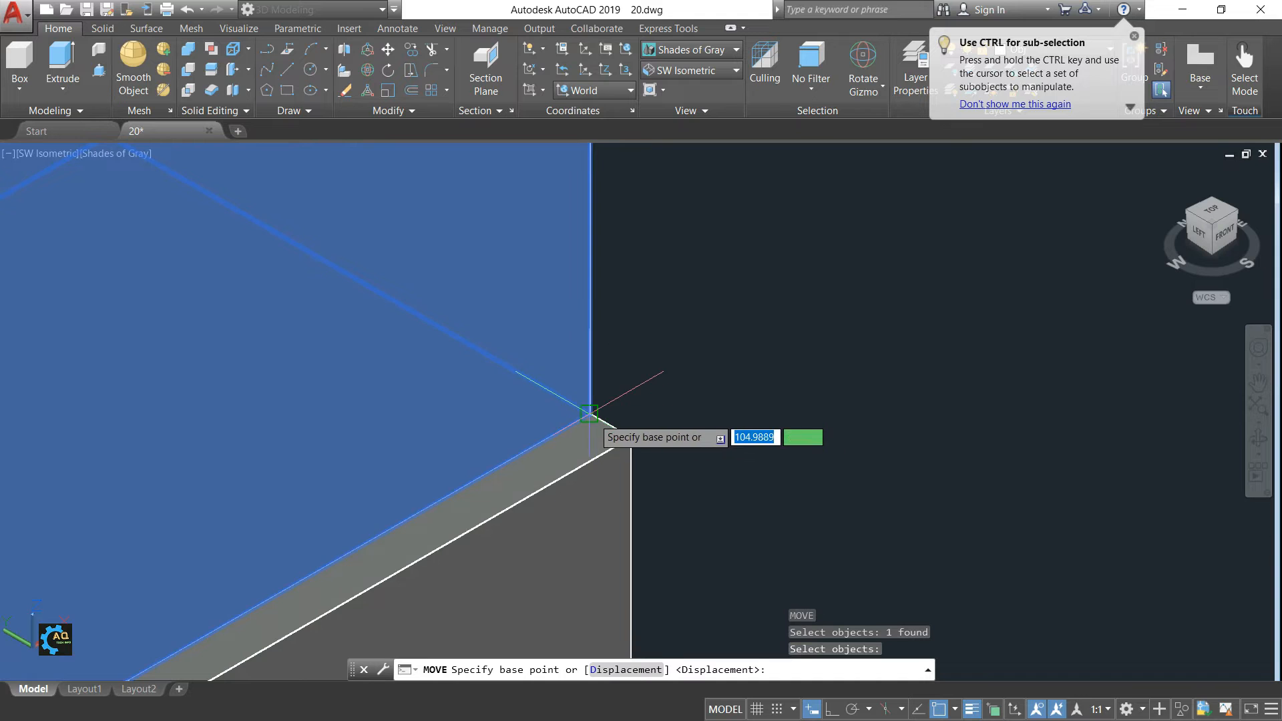
{"action": "left_click", "coordinate": [627, 436]}
{"action": "key", "text": "Escape"}
Copy the upright block from its lower rear-left corner to the plate's top rear-left corner, following the reference drawing
{"action": "scroll", "coordinate": [952, 452], "scroll_direction": "down", "scroll_amount": 5}
{"action": "middle_click_drag", "start_coordinate": [953, 453], "coordinate": [960, 390]}
{"action": "scroll", "coordinate": [864, 394], "scroll_direction": "up", "scroll_amount": 2}
{"action": "left_click", "coordinate": [783, 383]}
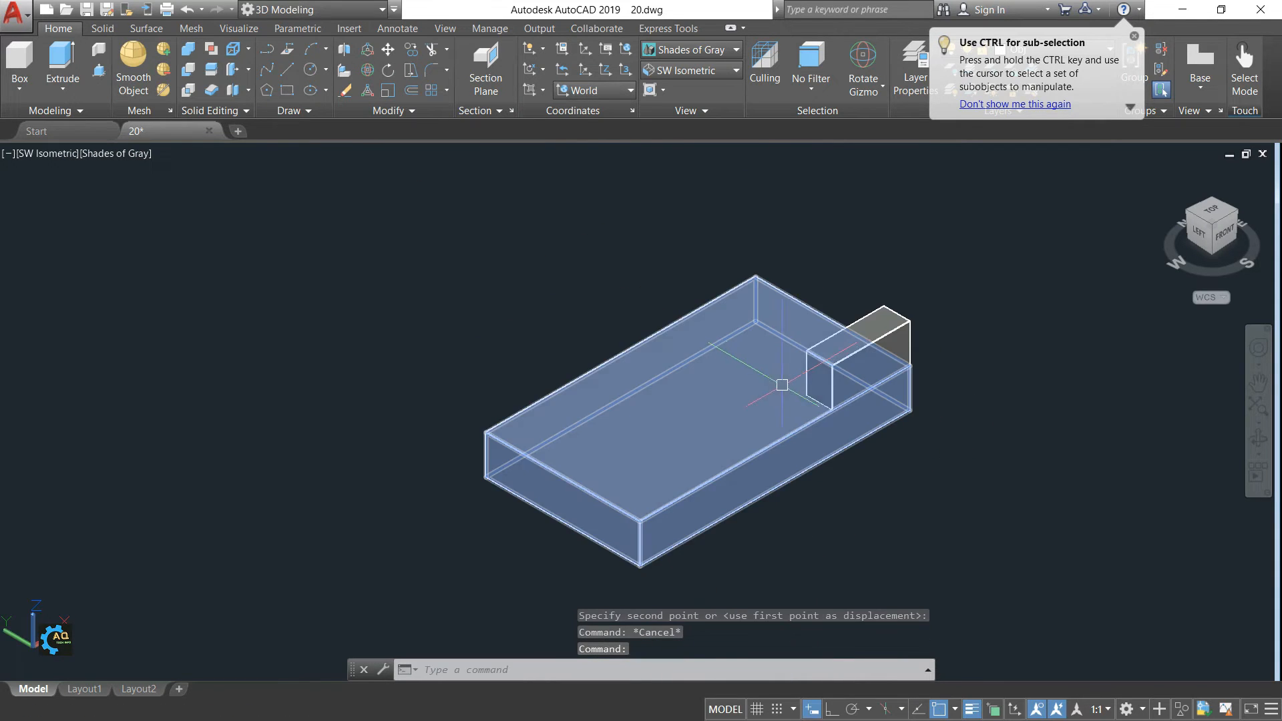
{"action": "key", "text": "alt+Tab"}
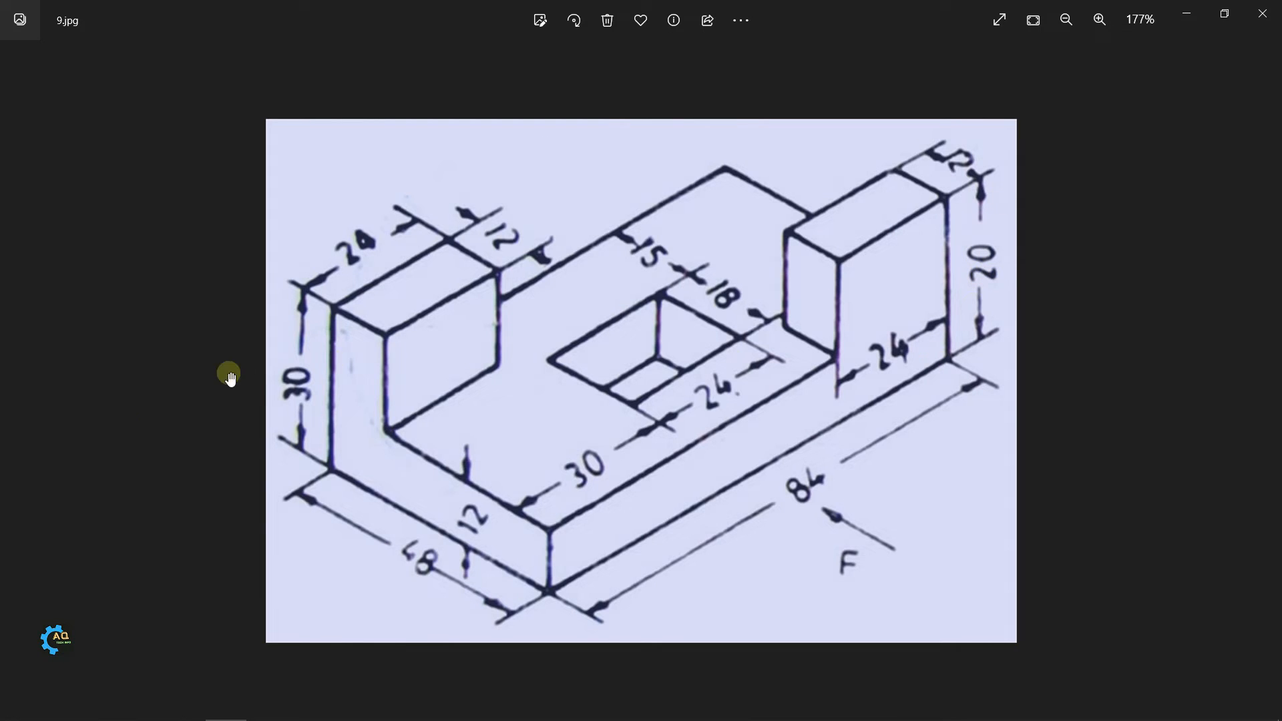
{"action": "key", "text": "alt+Tab"}
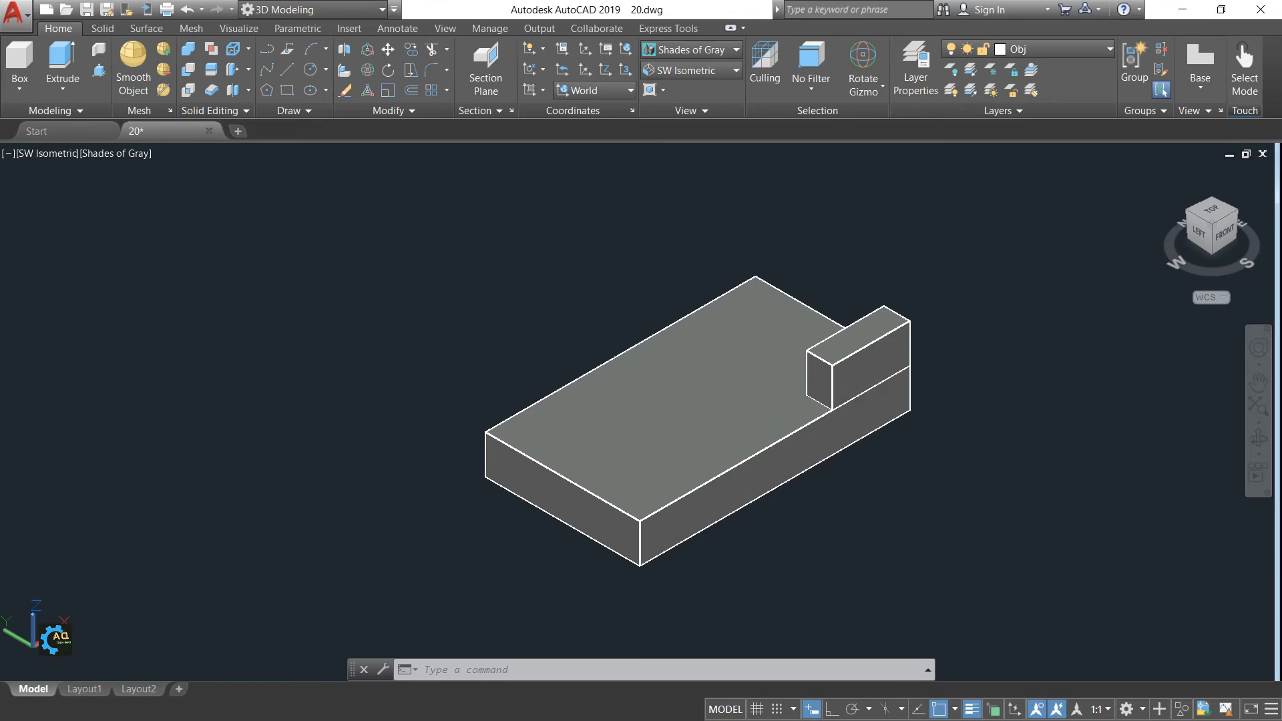
{"action": "middle_click_drag", "start_coordinate": [948, 354], "coordinate": [954, 350]}
{"action": "type", "text": "CO"}
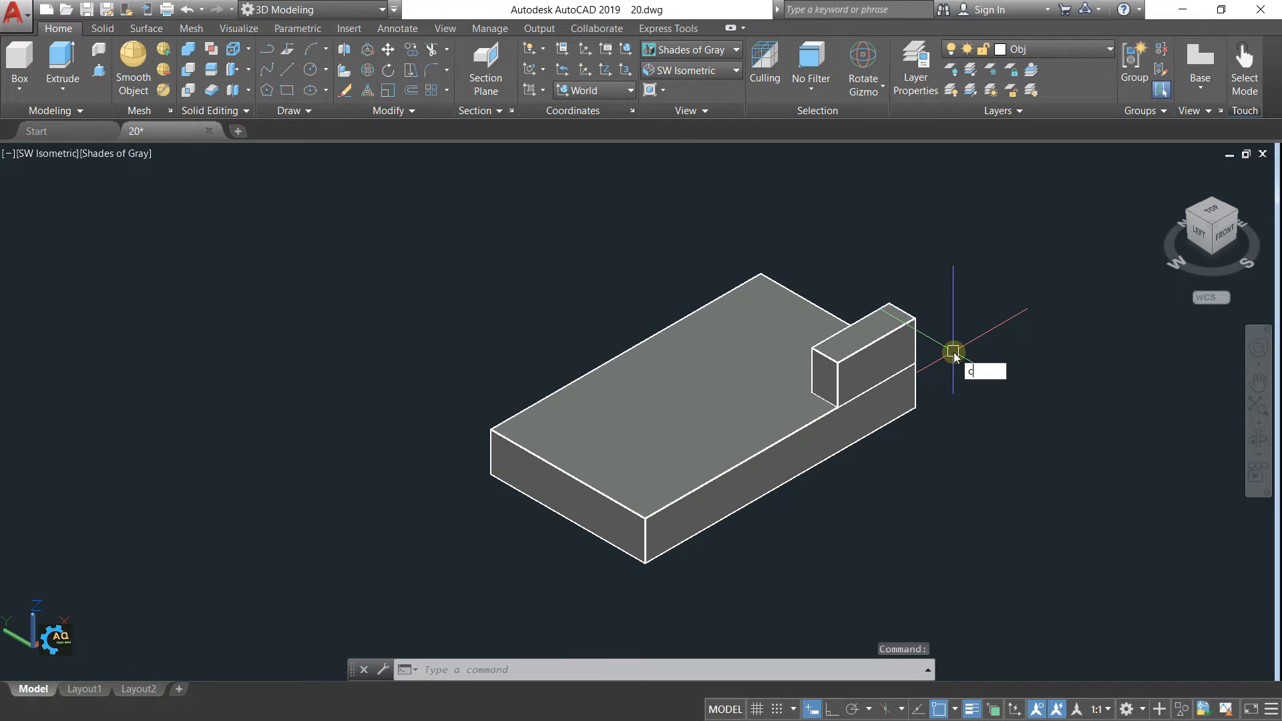
{"action": "left_click", "coordinate": [893, 347]}
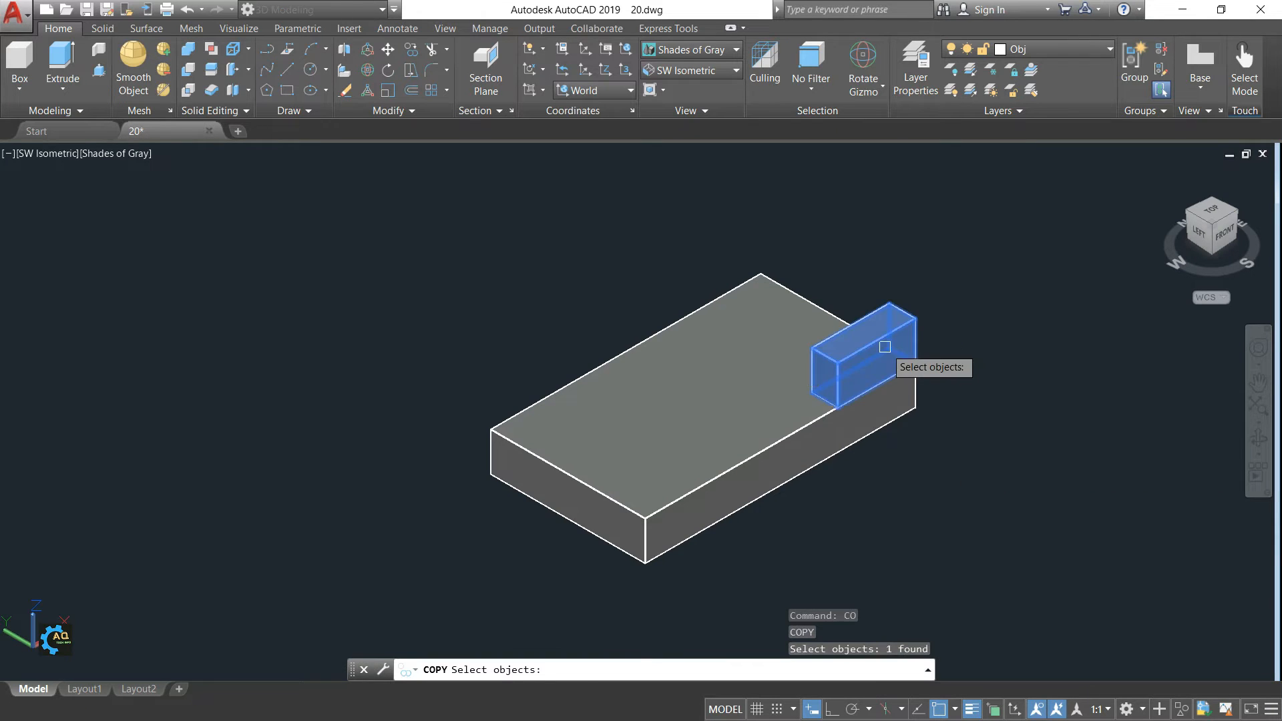
{"action": "scroll", "coordinate": [811, 409], "scroll_direction": "up", "scroll_amount": 3}
{"action": "key", "text": "Return"}
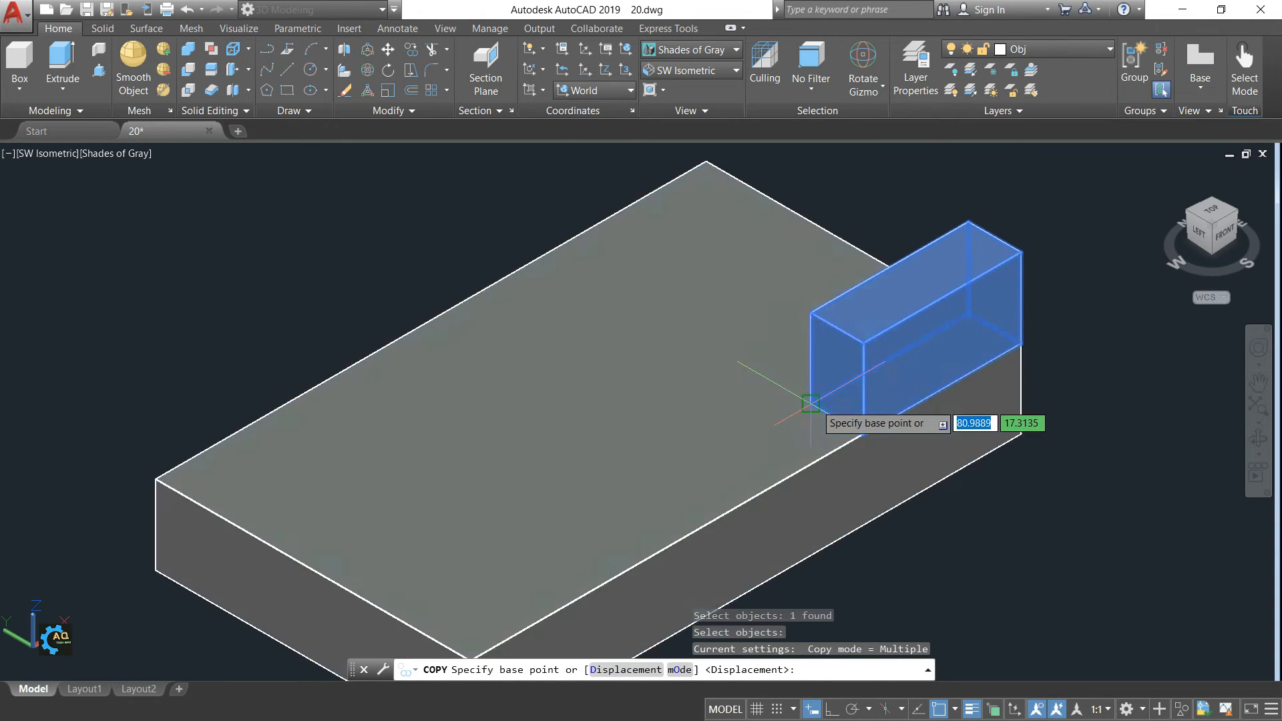
{"action": "left_click", "coordinate": [811, 405]}
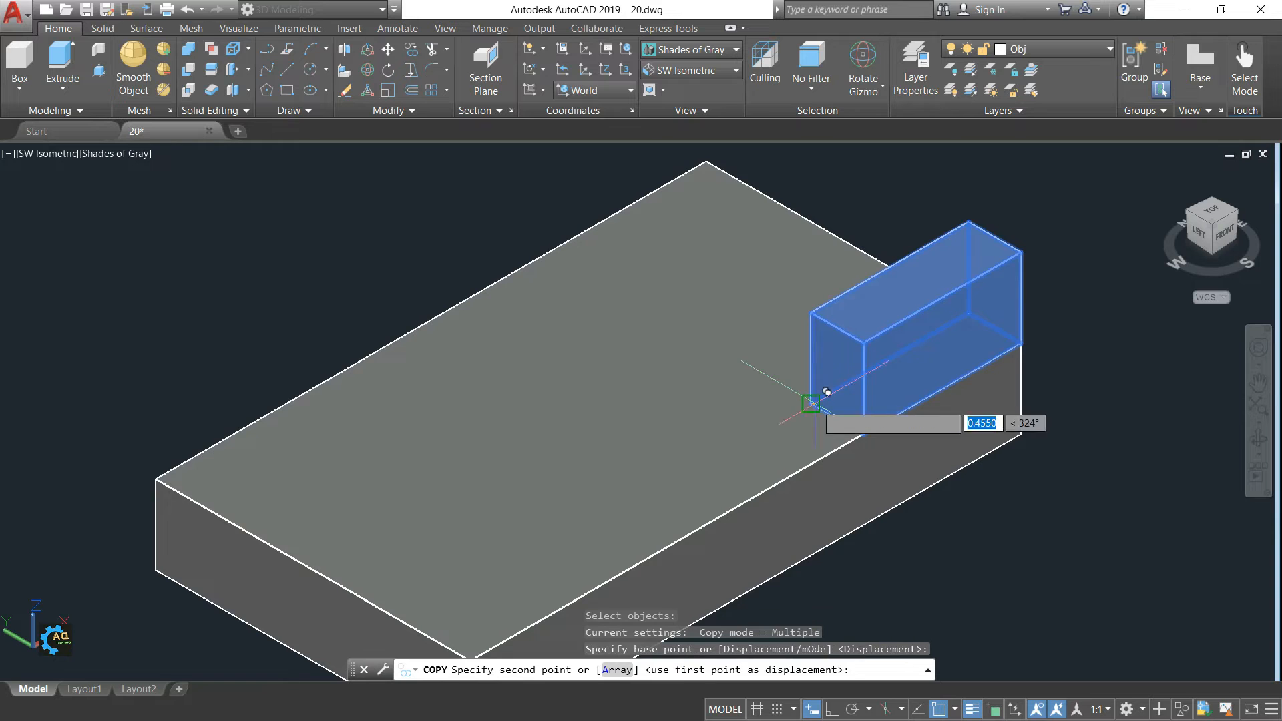
{"action": "left_click", "coordinate": [157, 479]}
{"action": "key", "text": "Escape"}
{"action": "key", "text": "Escape"}
Check the left block's height in the reference drawing, raise its top face by 10 with Presspull, and turn polar tracking off
{"action": "middle_click_drag", "start_coordinate": [877, 455], "coordinate": [1035, 433]}
{"action": "middle_click_drag", "start_coordinate": [730, 407], "coordinate": [569, 360]}
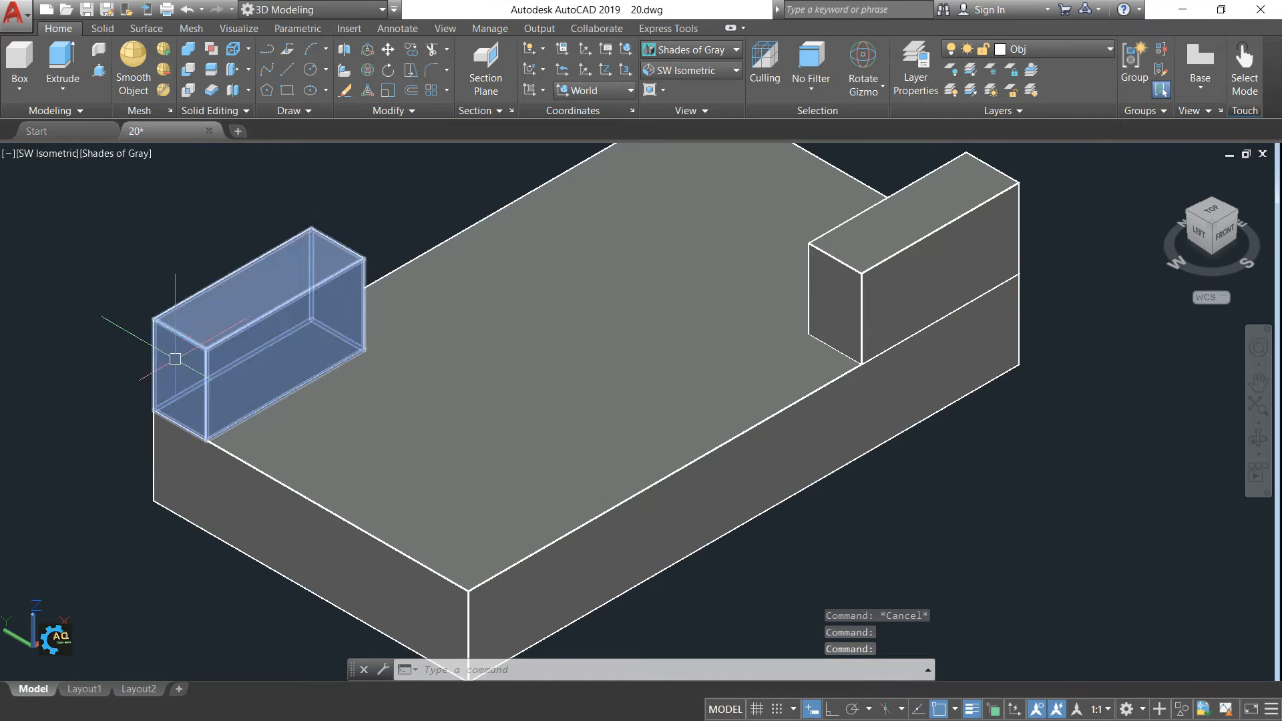
{"action": "key", "text": "alt+Tab"}
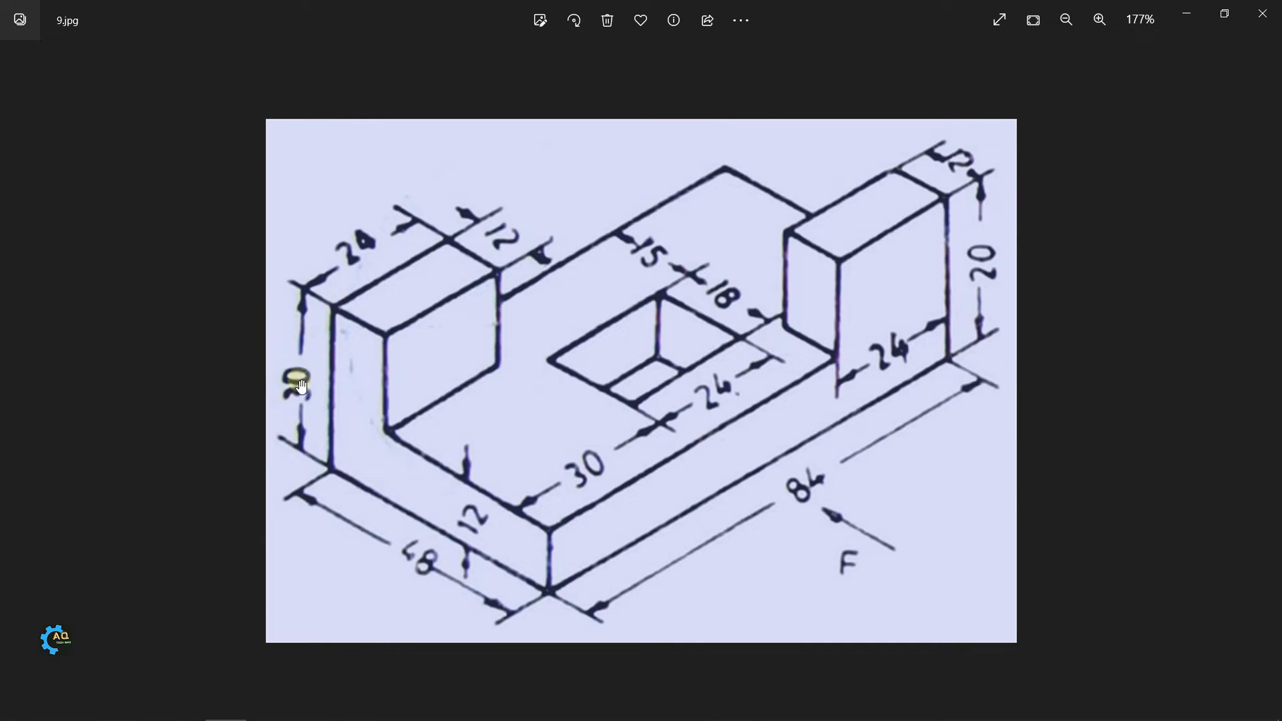
{"action": "key", "text": "alt+Tab"}
{"action": "middle_click_drag", "start_coordinate": [195, 276], "coordinate": [319, 296]}
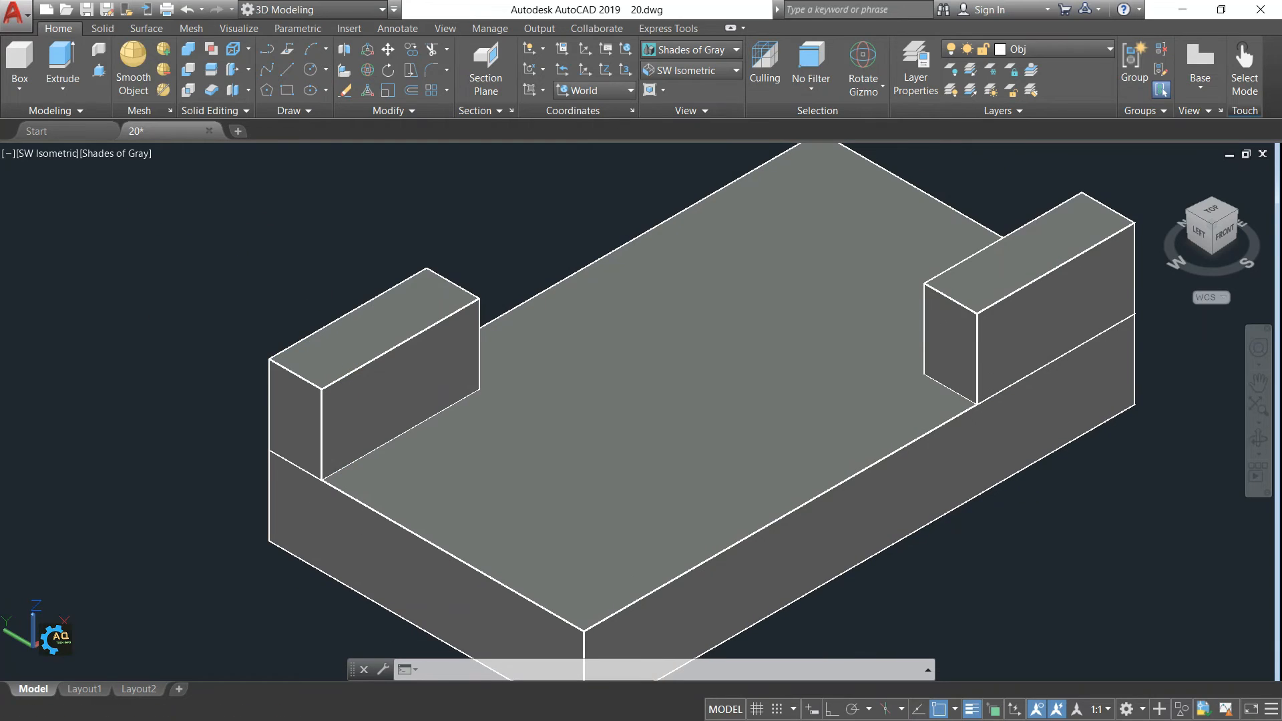
{"action": "left_click", "coordinate": [337, 372]}
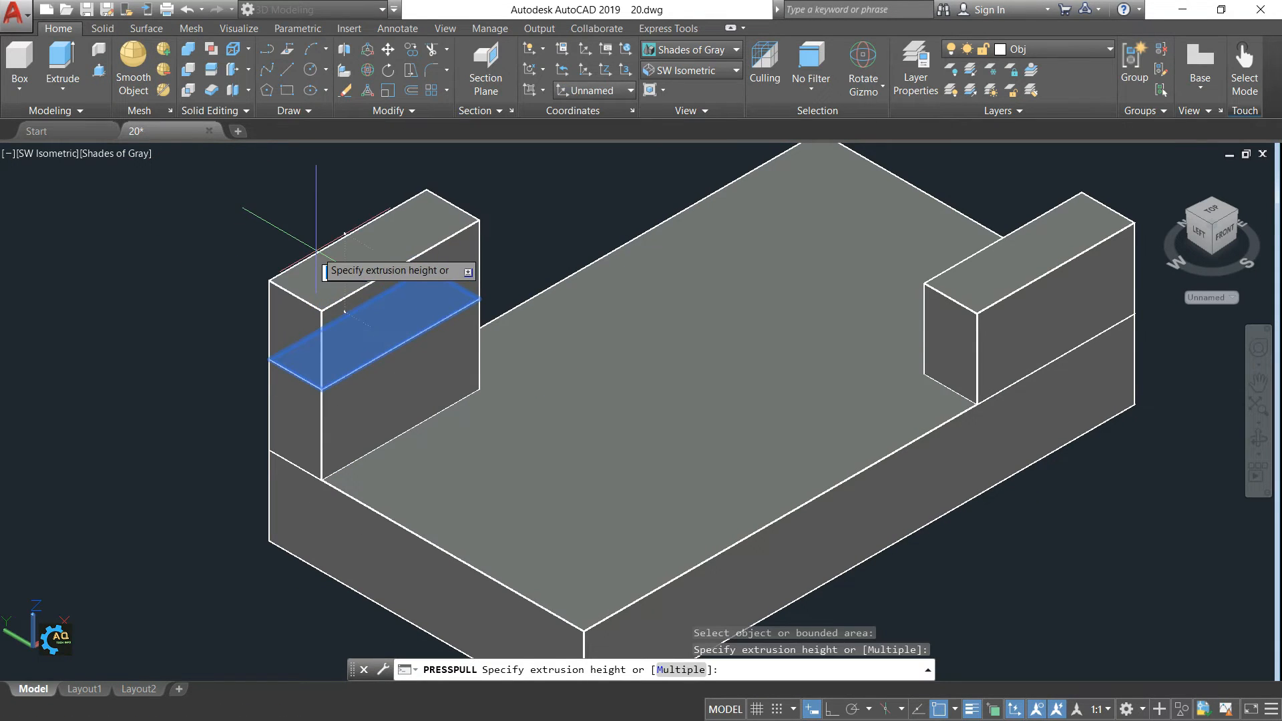
{"action": "type", "text": "10"}
{"action": "key", "text": "Return"}
{"action": "scroll", "coordinate": [246, 323], "scroll_direction": "up", "scroll_amount": 2}
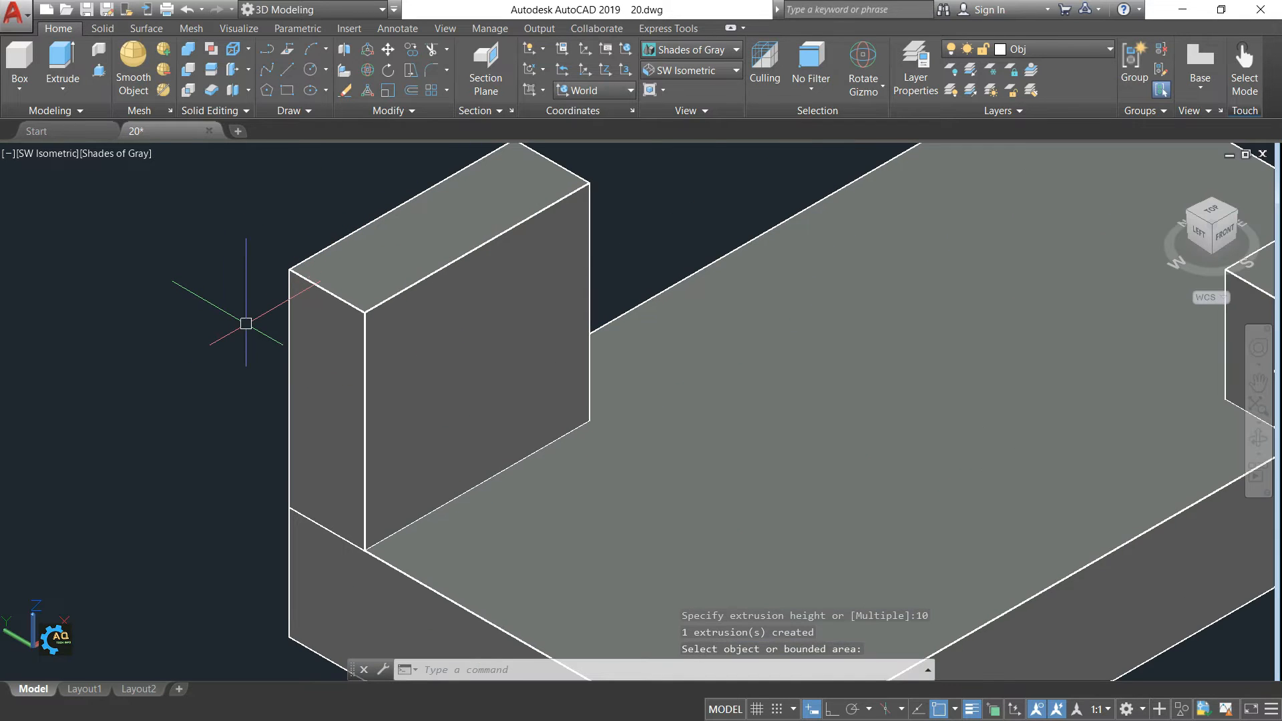
{"action": "key", "text": "F10"}
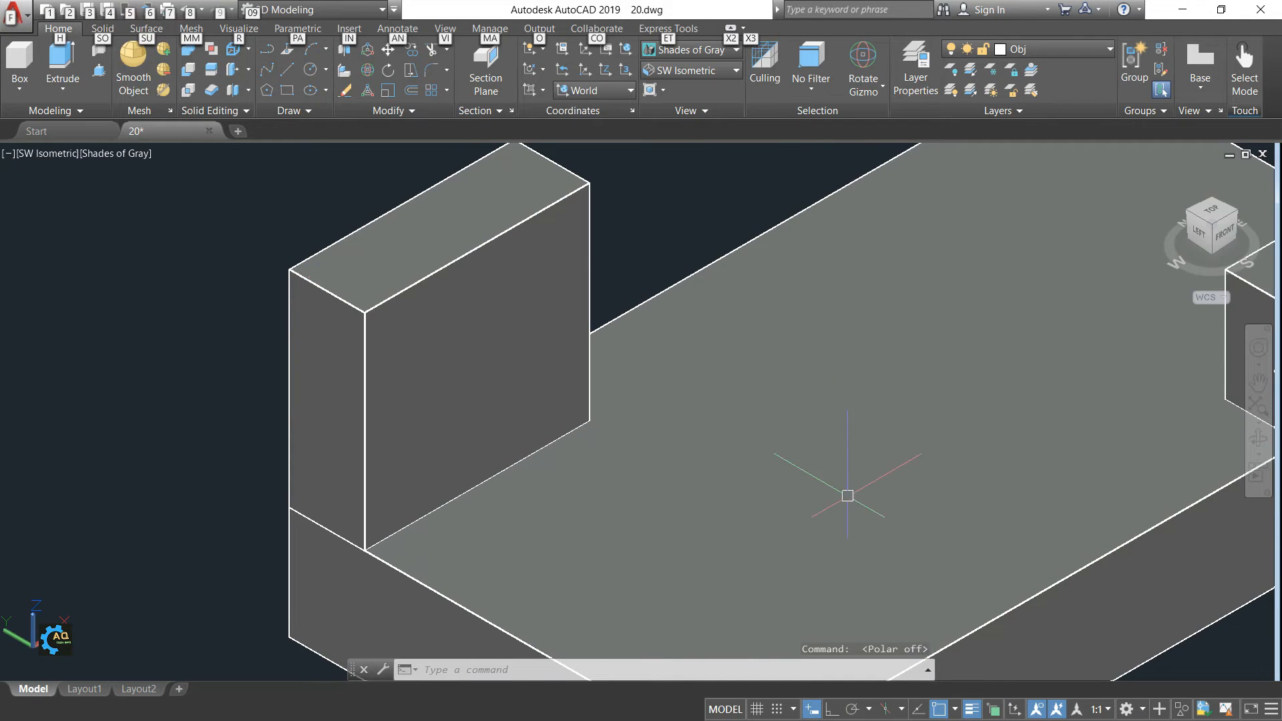
{"action": "middle_click_drag", "start_coordinate": [847, 496], "coordinate": [486, 507]}
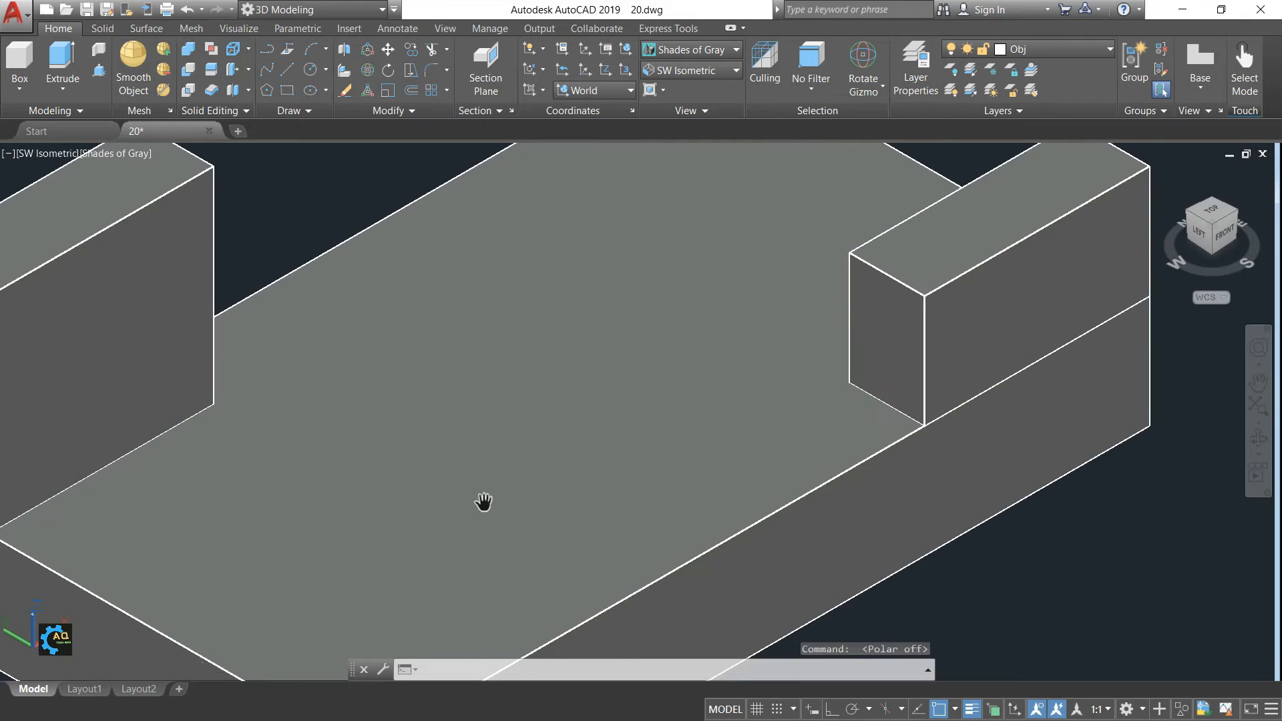
Check the pocket dimensions in the reference drawing and create a 24 × 18 × 12 box beside the base plate
{"action": "key", "text": "alt+Tab"}
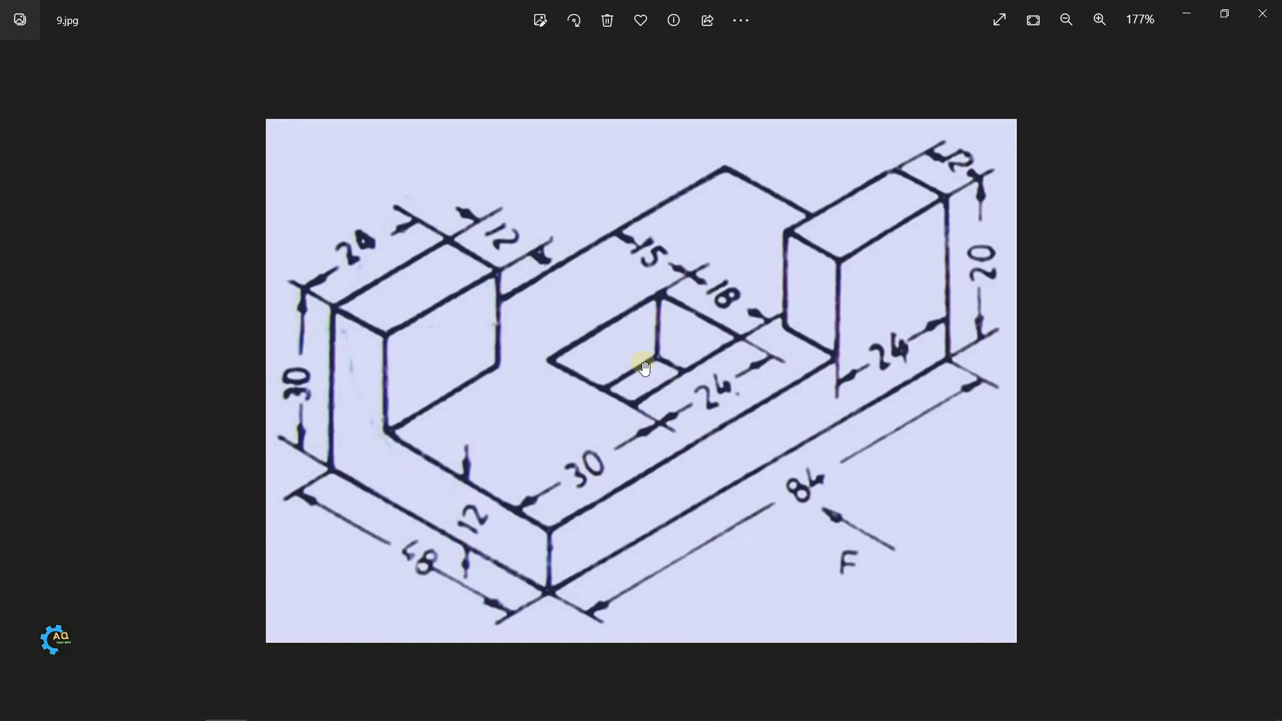
{"action": "key", "text": "alt+Tab"}
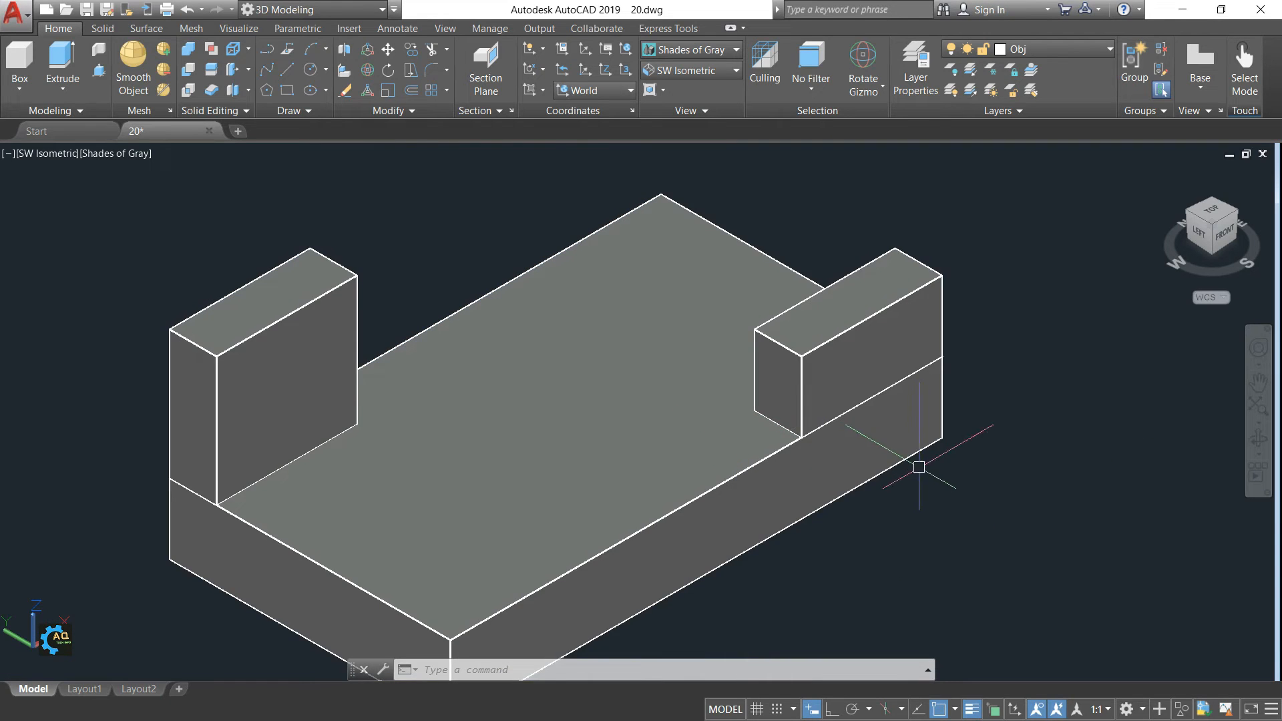
{"action": "middle_click_drag", "start_coordinate": [919, 478], "coordinate": [769, 440]}
{"action": "key", "text": "Escape"}
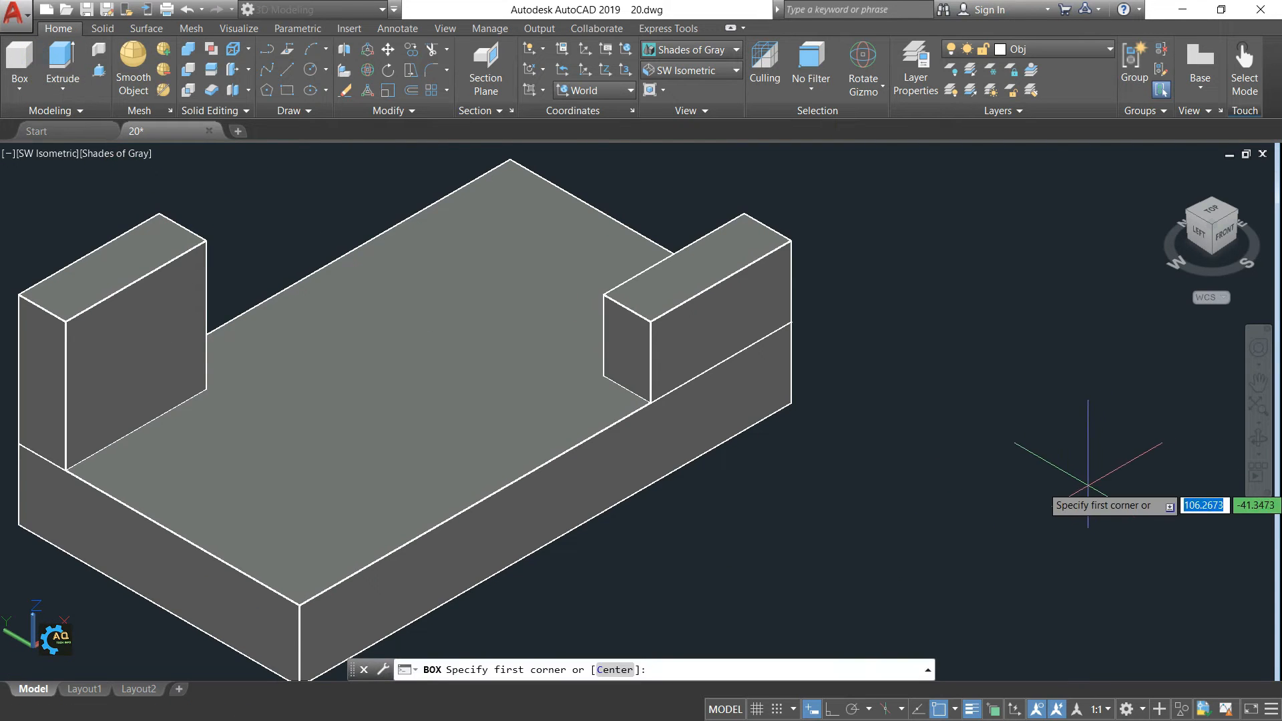
{"action": "left_click", "coordinate": [1087, 486]}
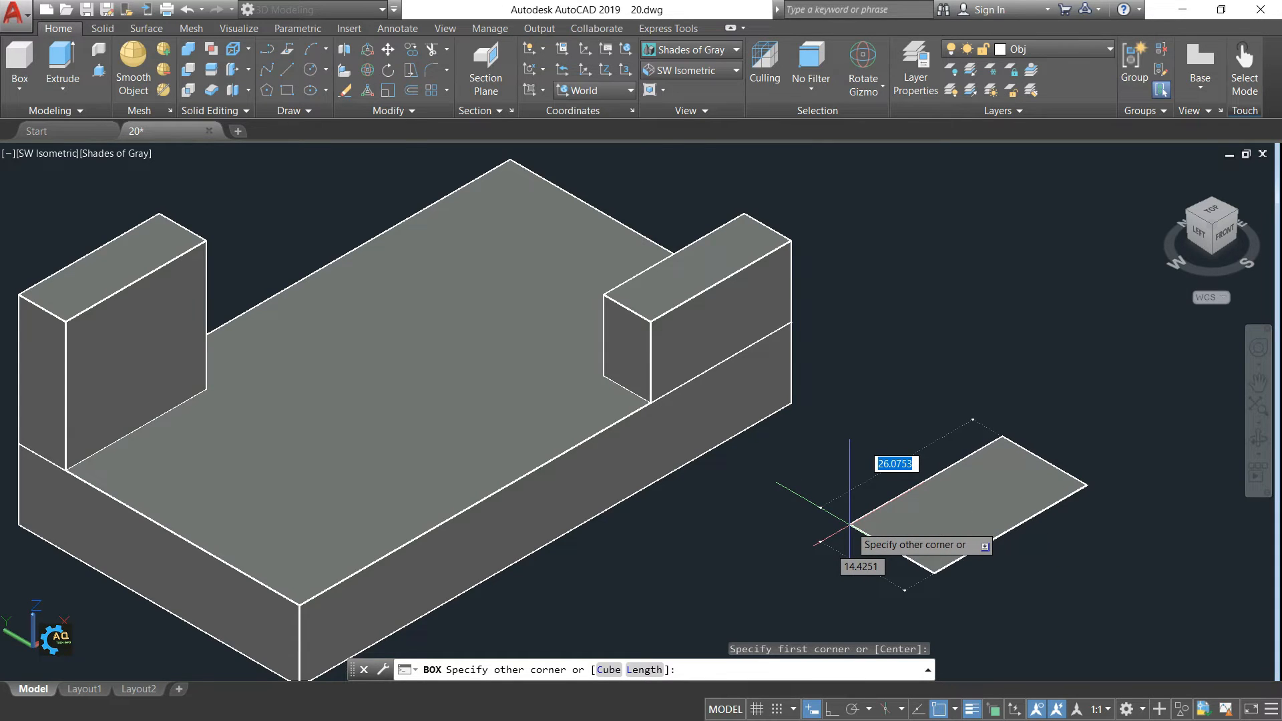
{"action": "key", "text": "alt+Tab"}
{"action": "key", "text": "alt+Tab"}
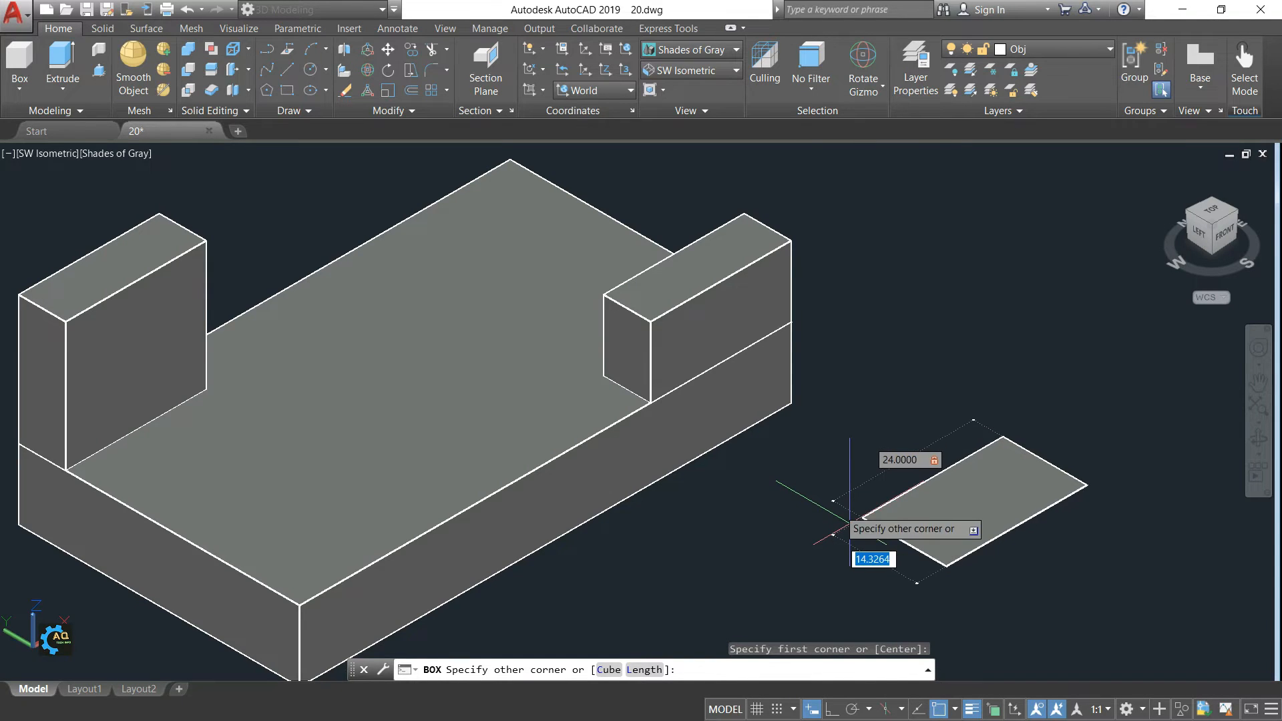
{"action": "key", "text": "alt+Tab"}
{"action": "key", "text": "alt+Tab"}
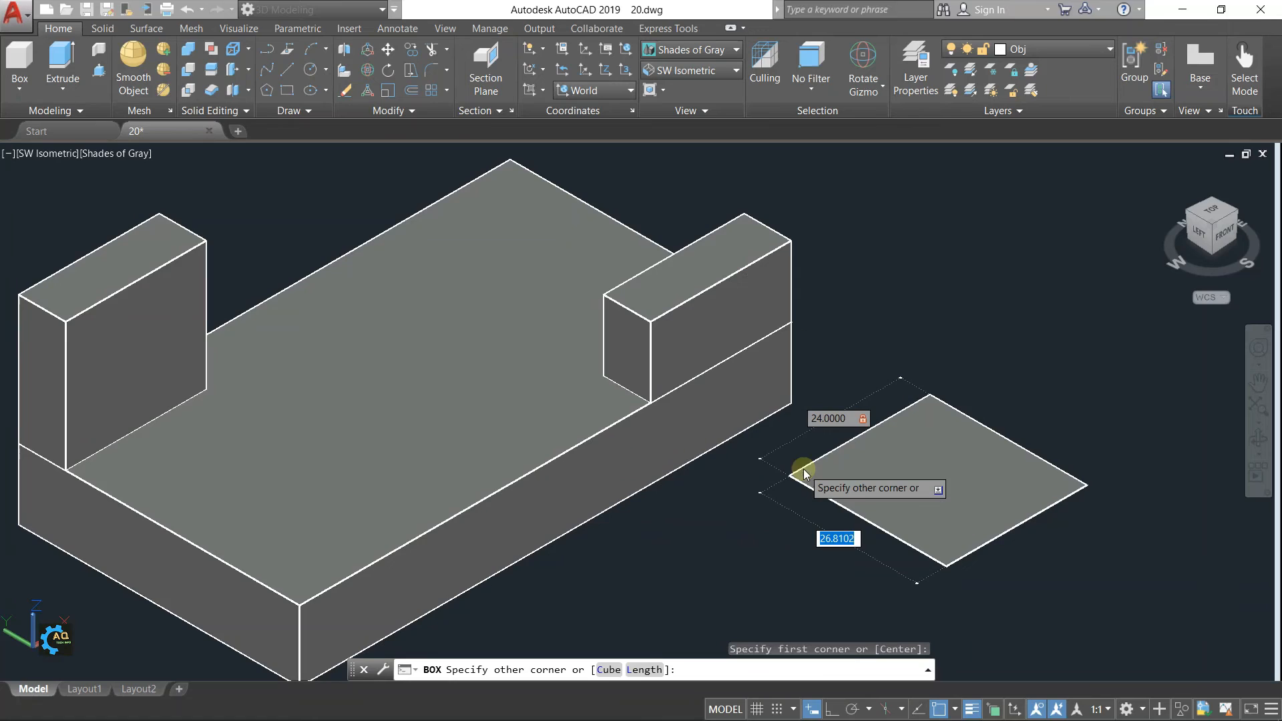
{"action": "key", "text": "Return"}
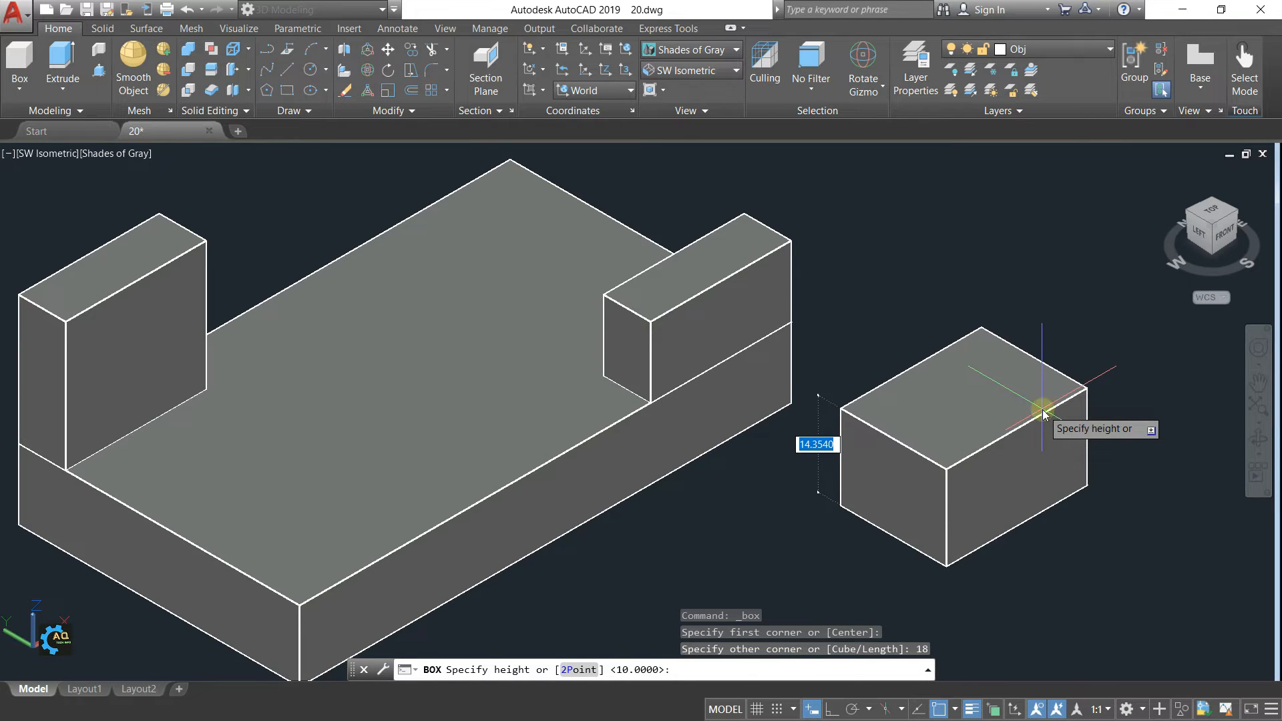
{"action": "type", "text": "12"}
{"action": "key", "text": "Return"}
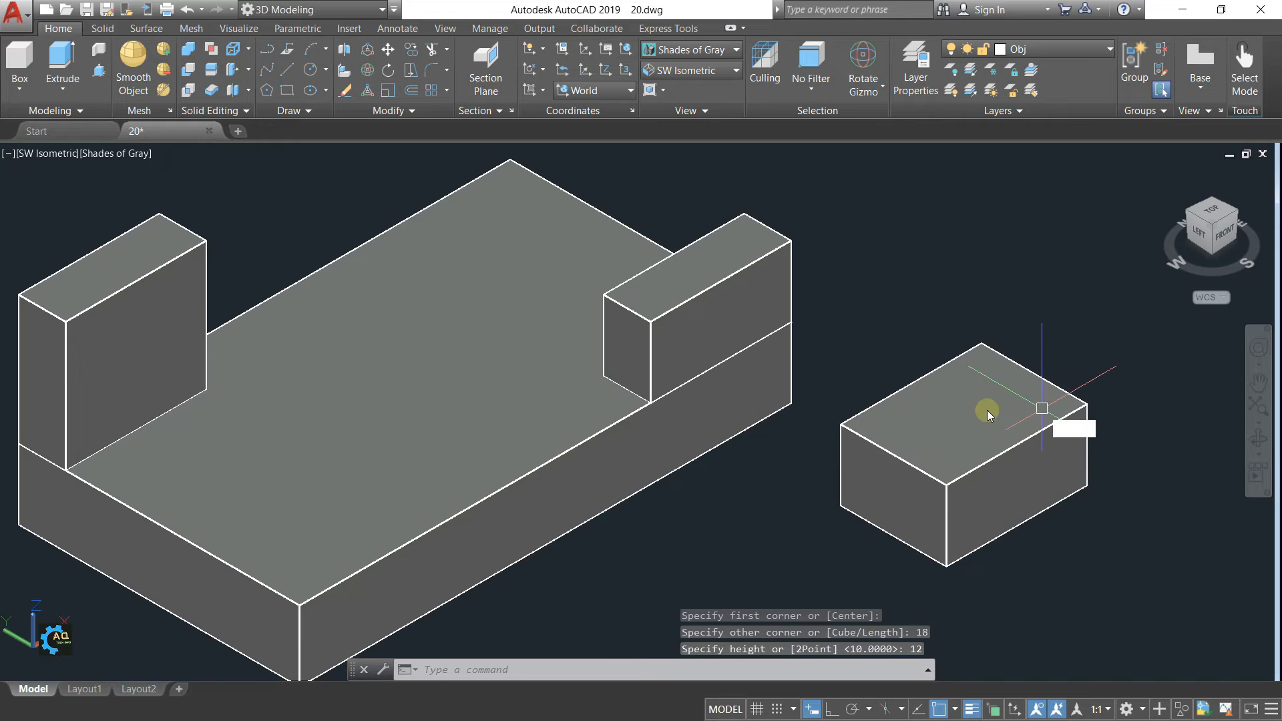
Set the color of the new 24 × 18 × 12 box to Yellow
{"action": "left_click", "coordinate": [1020, 435]}
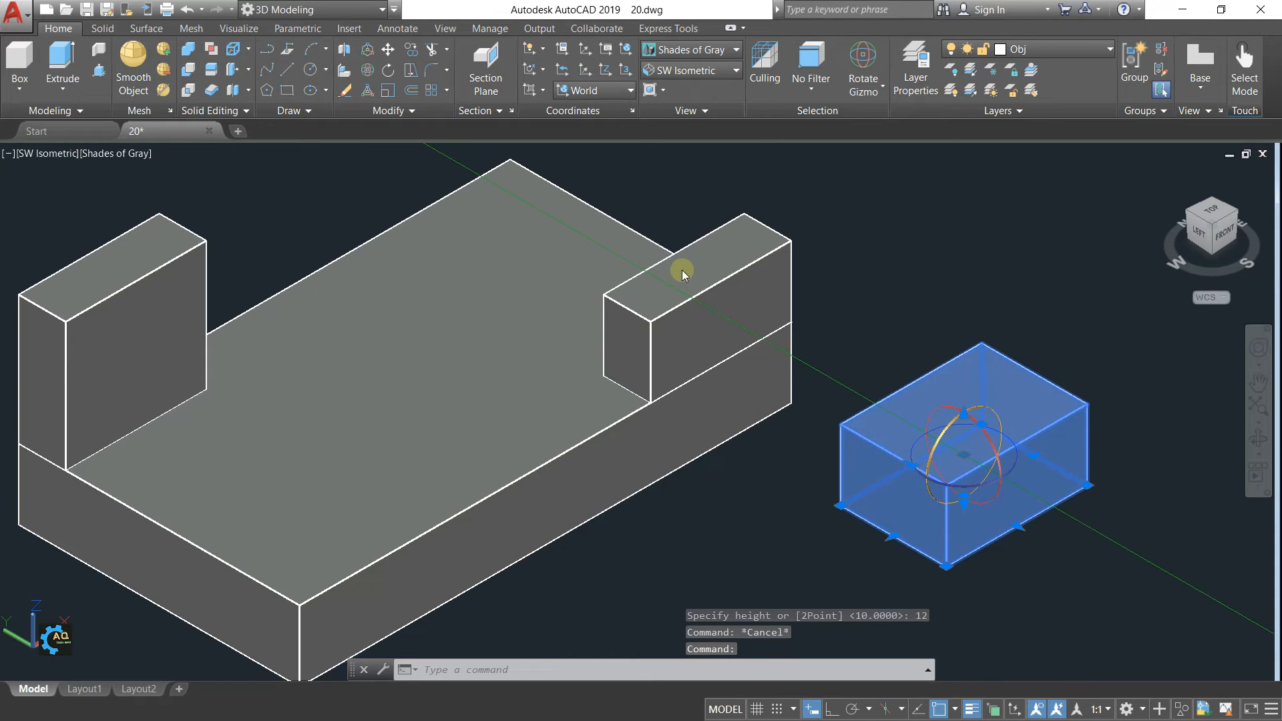
{"action": "double_click", "coordinate": [891, 463]}
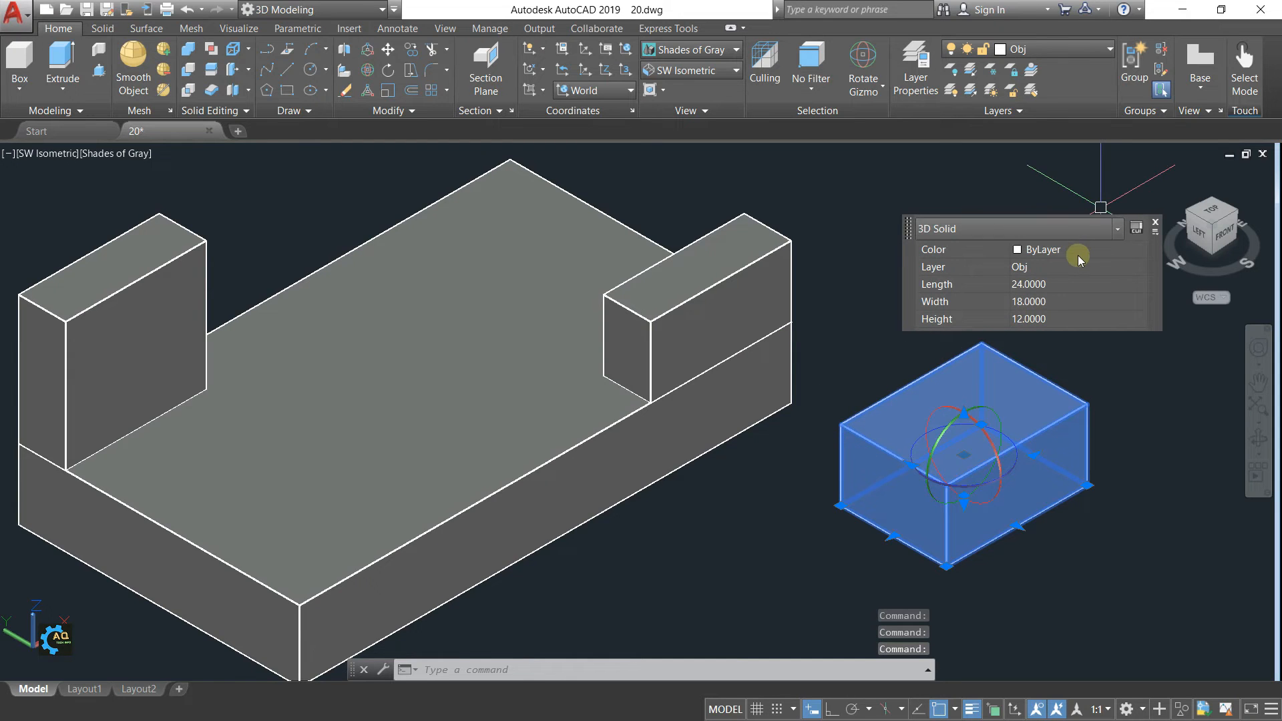
{"action": "left_click", "coordinate": [1069, 252]}
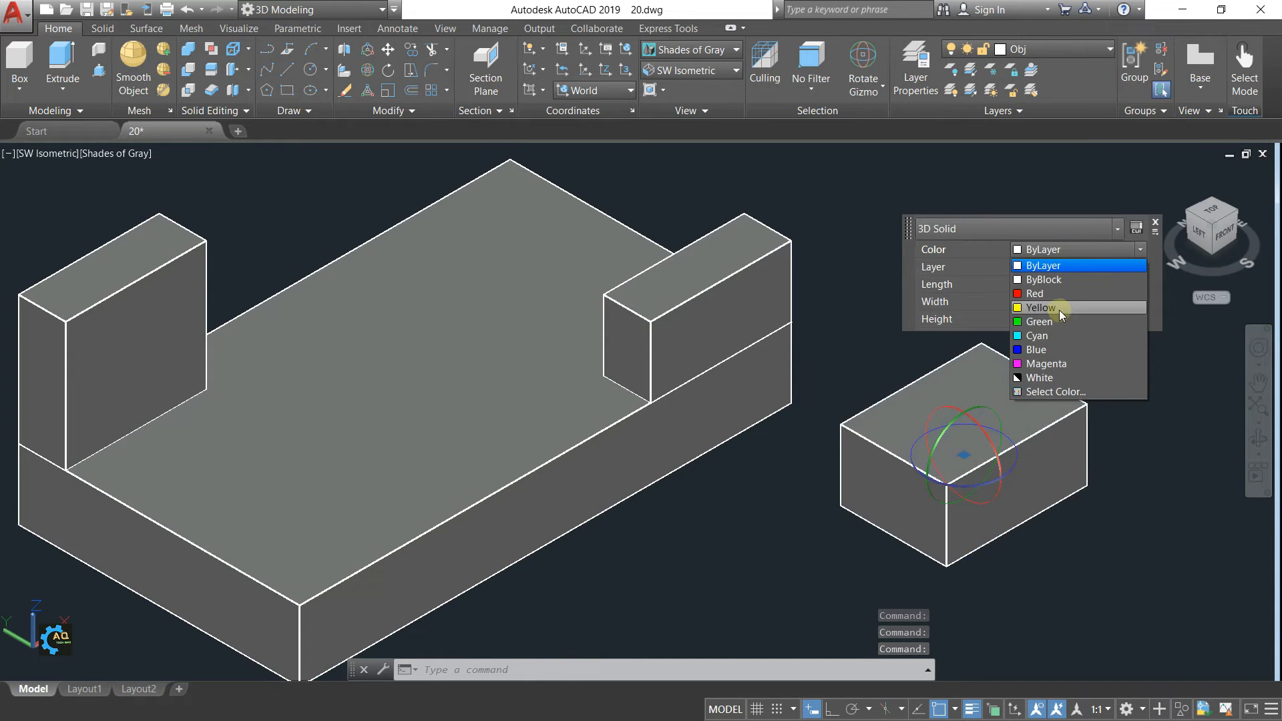
{"action": "left_click", "coordinate": [1061, 309]}
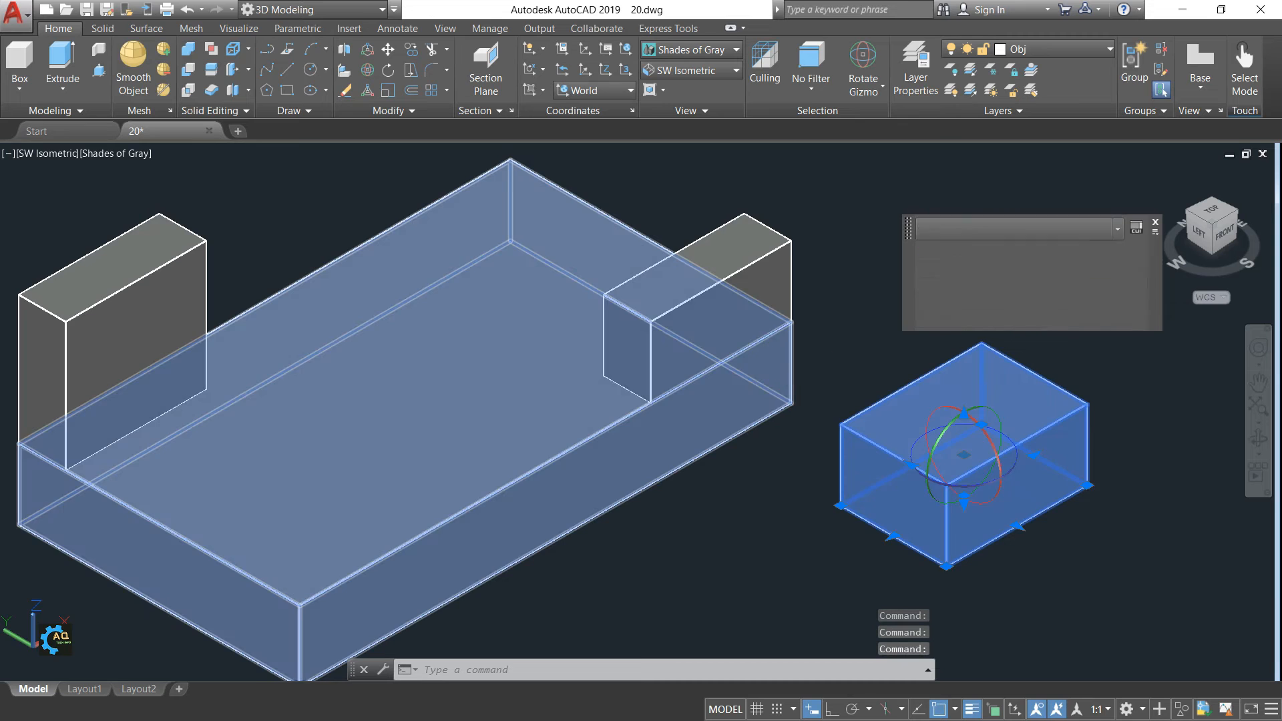
{"action": "key", "text": "Escape"}
{"action": "left_click", "coordinate": [965, 381]}
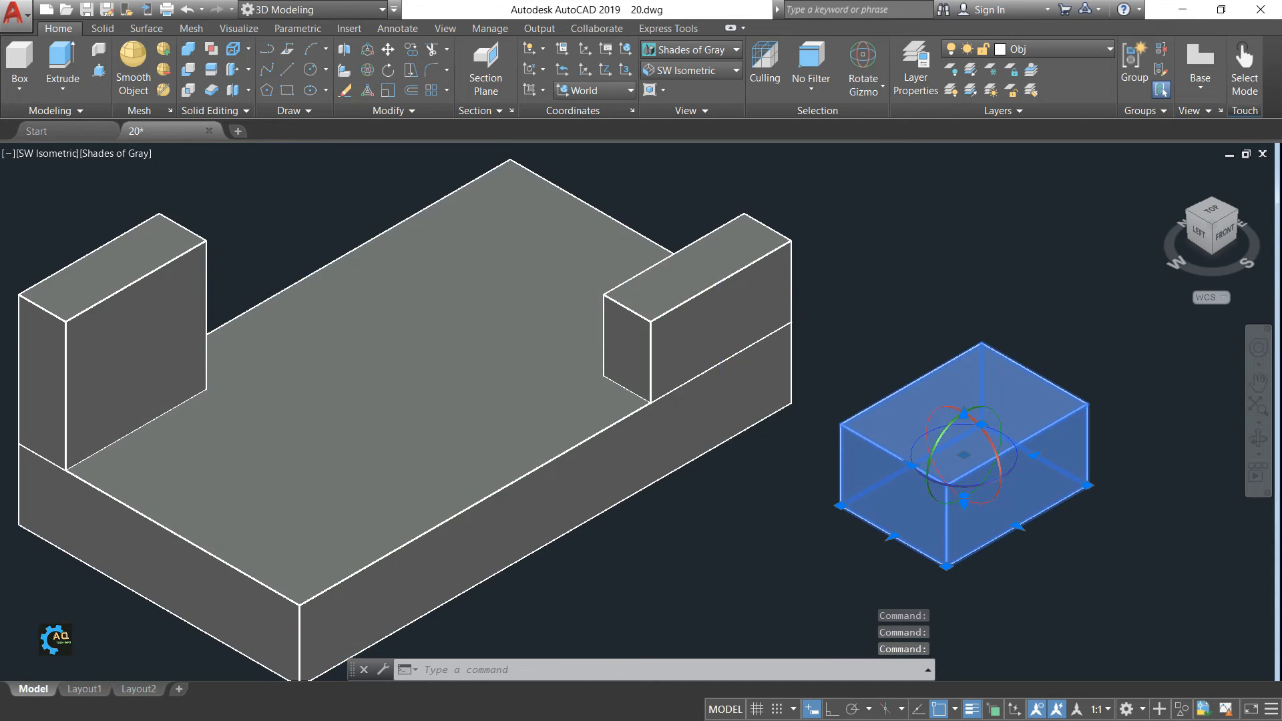
Change the visual style of the model view to Shaded with edges
{"action": "scroll", "coordinate": [701, 341], "scroll_direction": "down", "scroll_amount": 3}
{"action": "left_click", "coordinate": [973, 238]}
{"action": "left_click", "coordinate": [415, 544]}
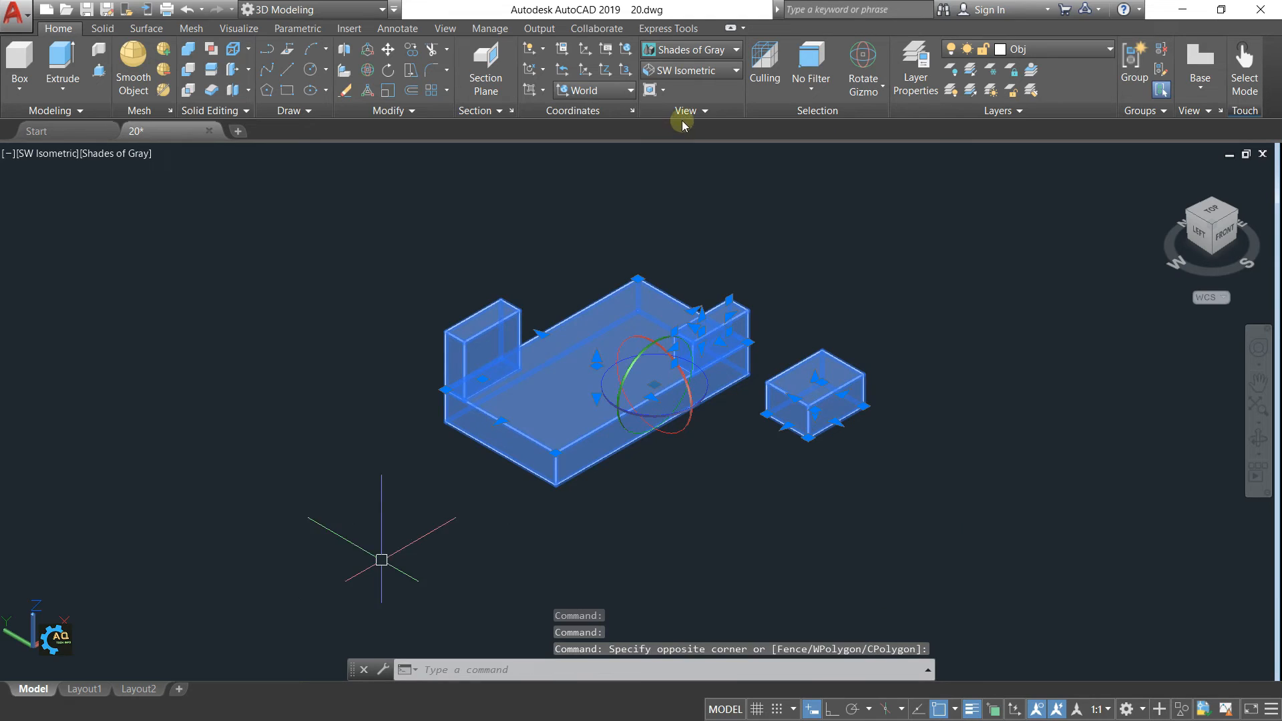
{"action": "left_click", "coordinate": [709, 54]}
{"action": "left_click", "coordinate": [555, 141]}
{"action": "key", "text": "Escape"}
{"action": "scroll", "coordinate": [633, 315], "scroll_direction": "up", "scroll_amount": 3}
{"action": "middle_click_drag", "start_coordinate": [777, 359], "coordinate": [777, 262]}
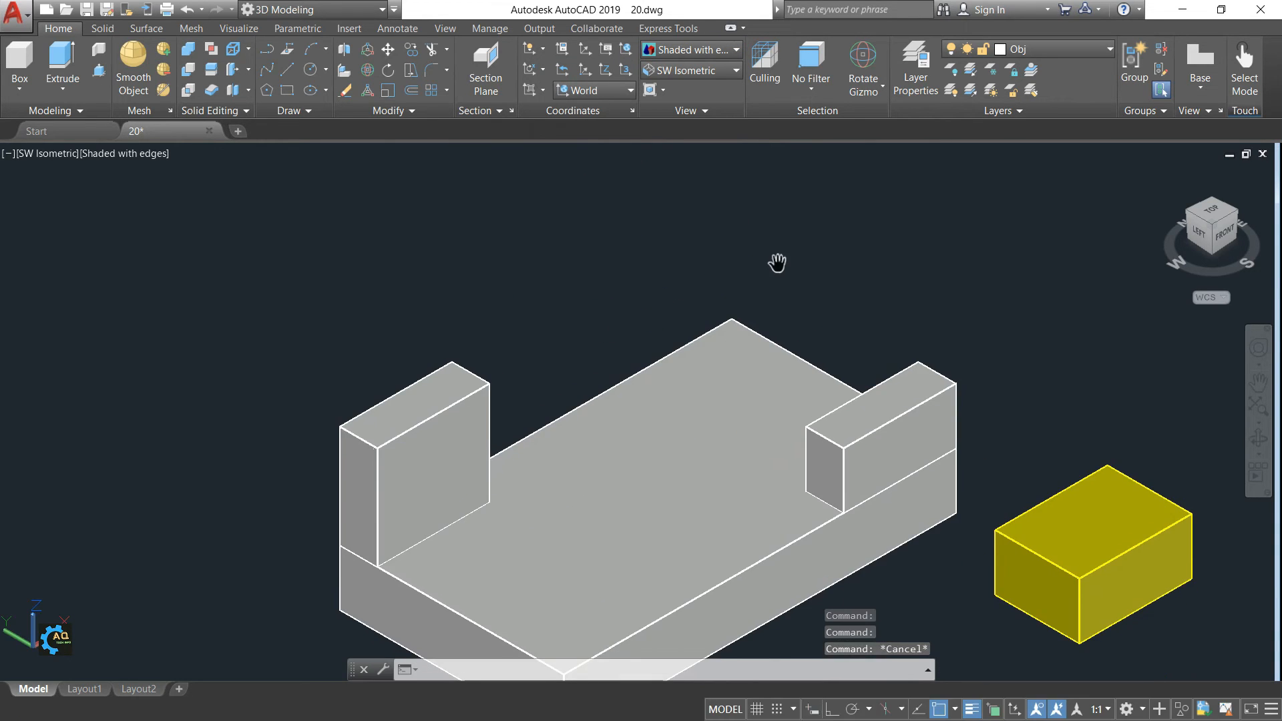
{"action": "middle_click_drag", "start_coordinate": [1050, 400], "coordinate": [1021, 363]}
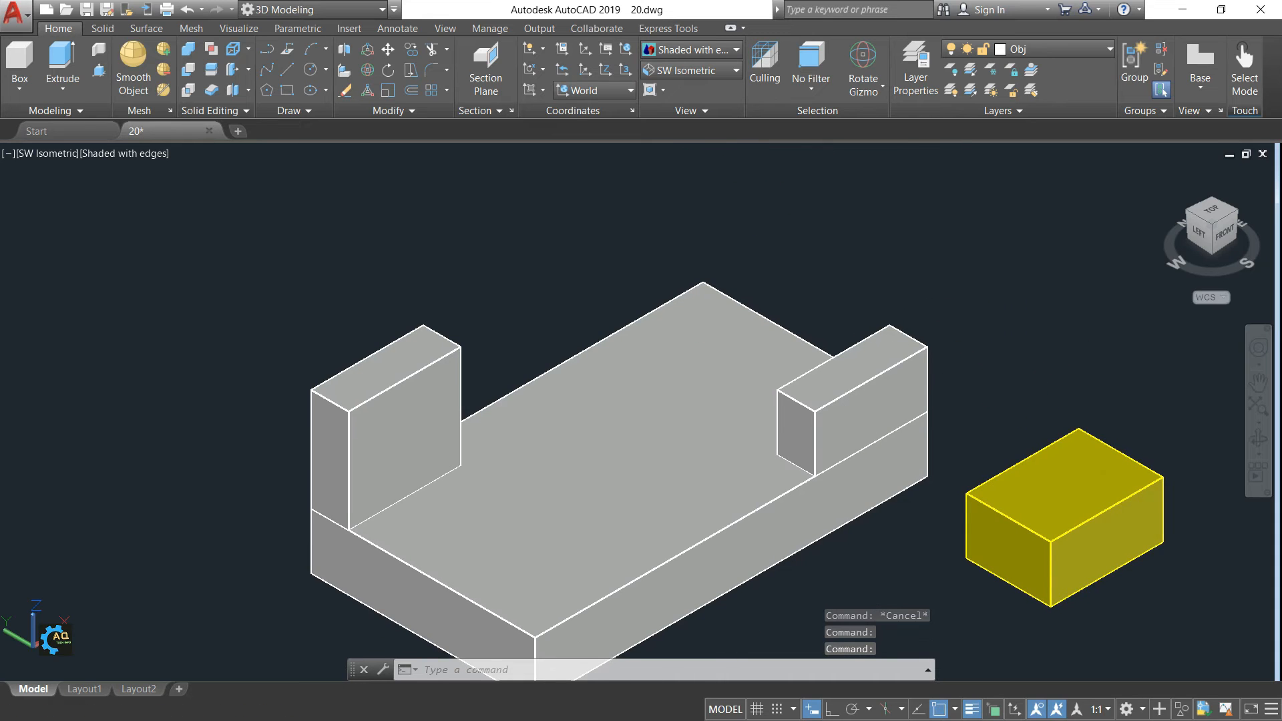
Check the pocket offsets in the reference drawing, then copy the plate's rear top edge 15 toward the front with Copy Edges and ortho on
{"action": "key", "text": "alt+Tab"}
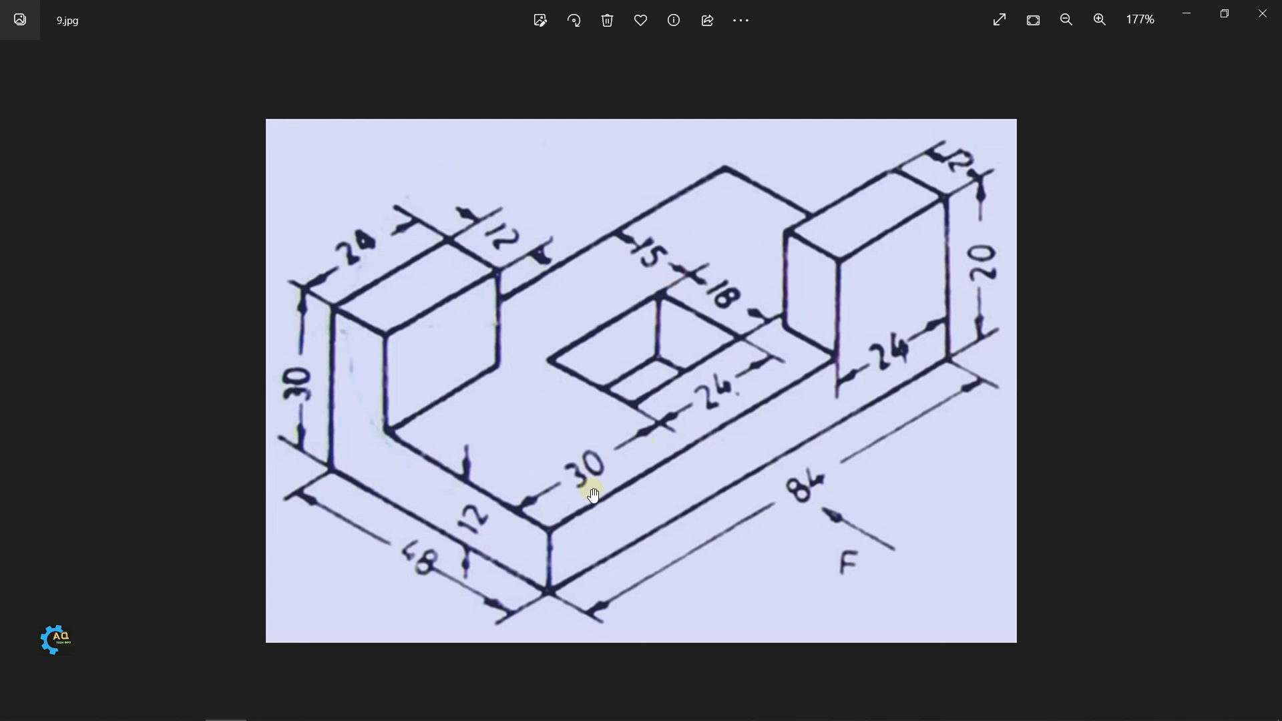
{"action": "key", "text": "alt+Tab"}
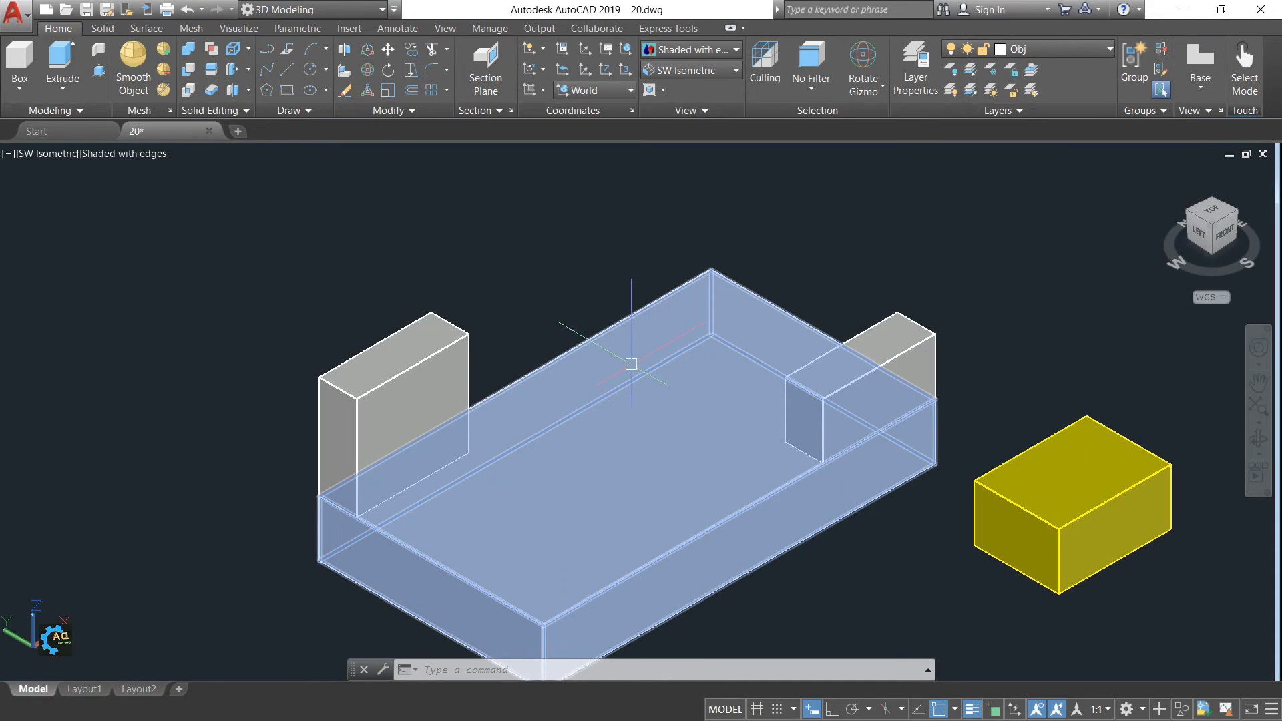
{"action": "left_click", "coordinate": [249, 50]}
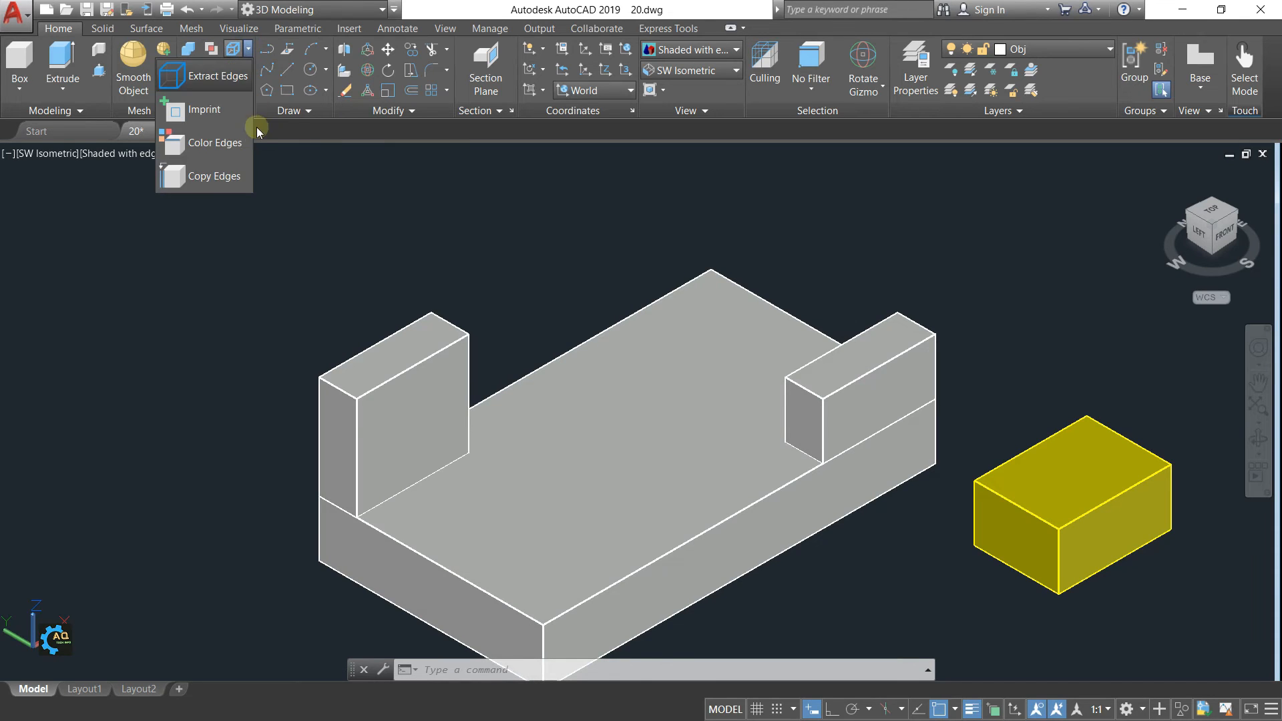
{"action": "left_click", "coordinate": [214, 175]}
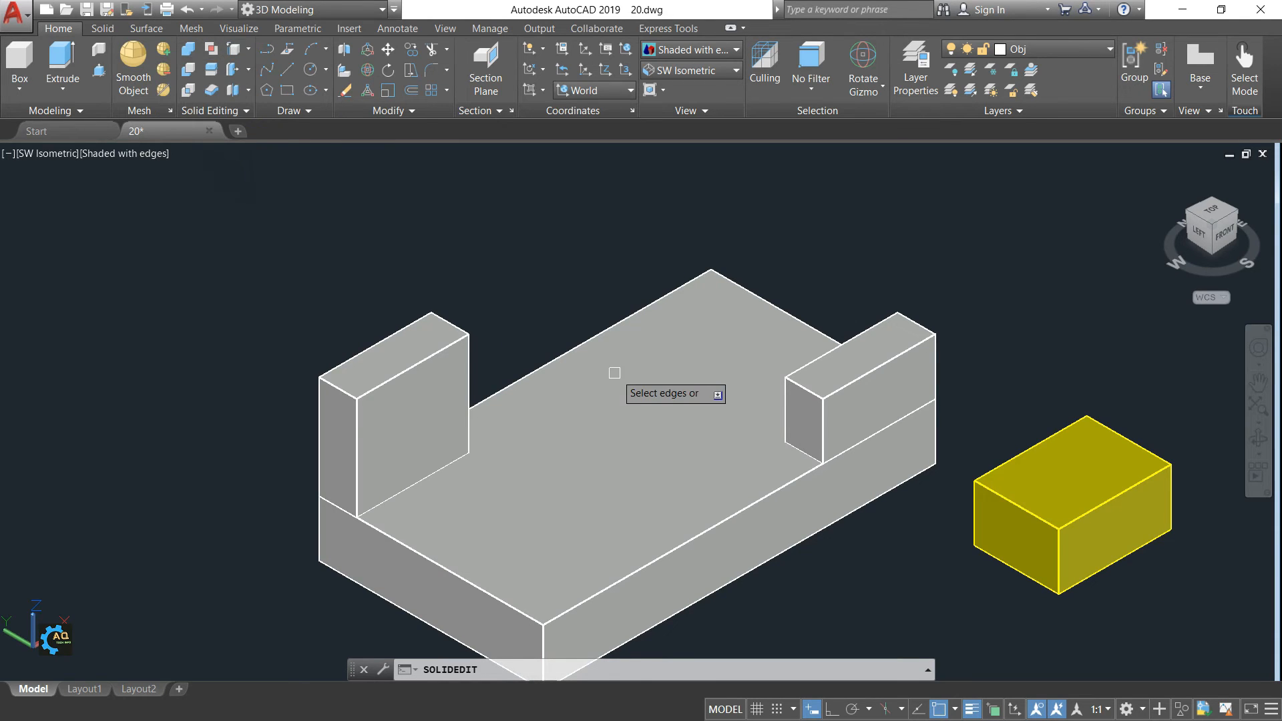
{"action": "left_click", "coordinate": [558, 348]}
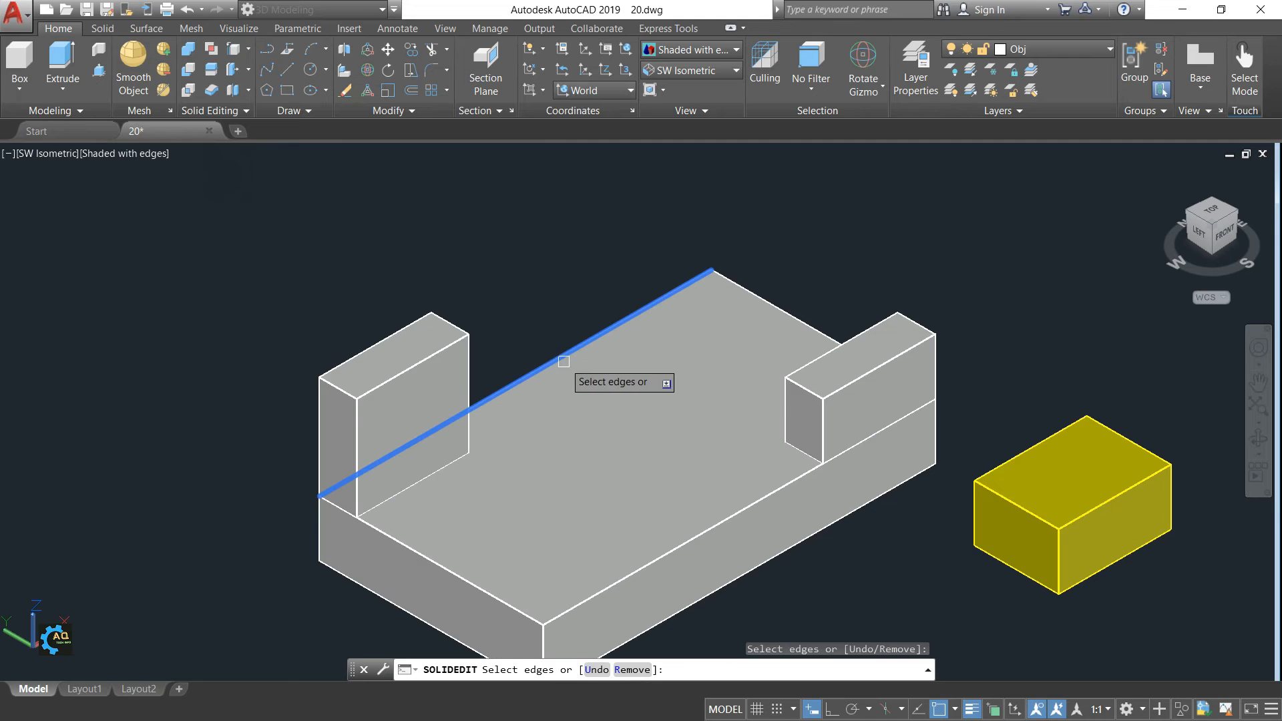
{"action": "key", "text": "Return"}
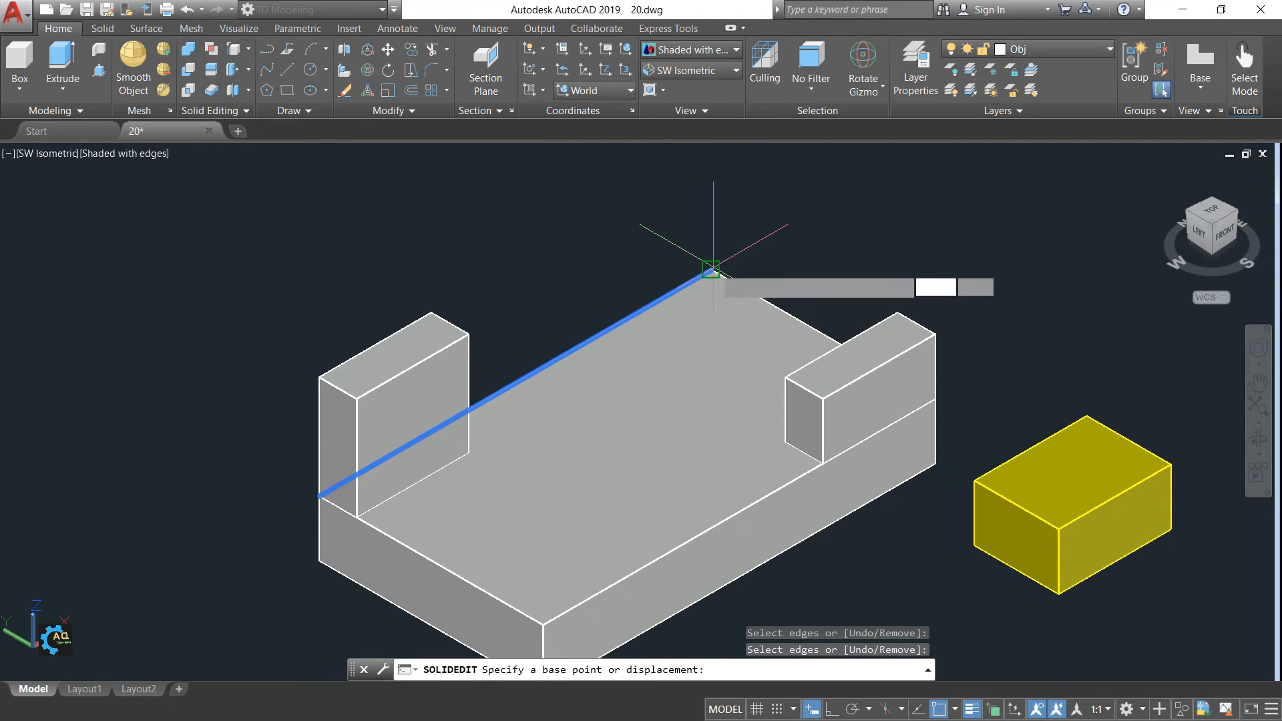
{"action": "left_click", "coordinate": [712, 270]}
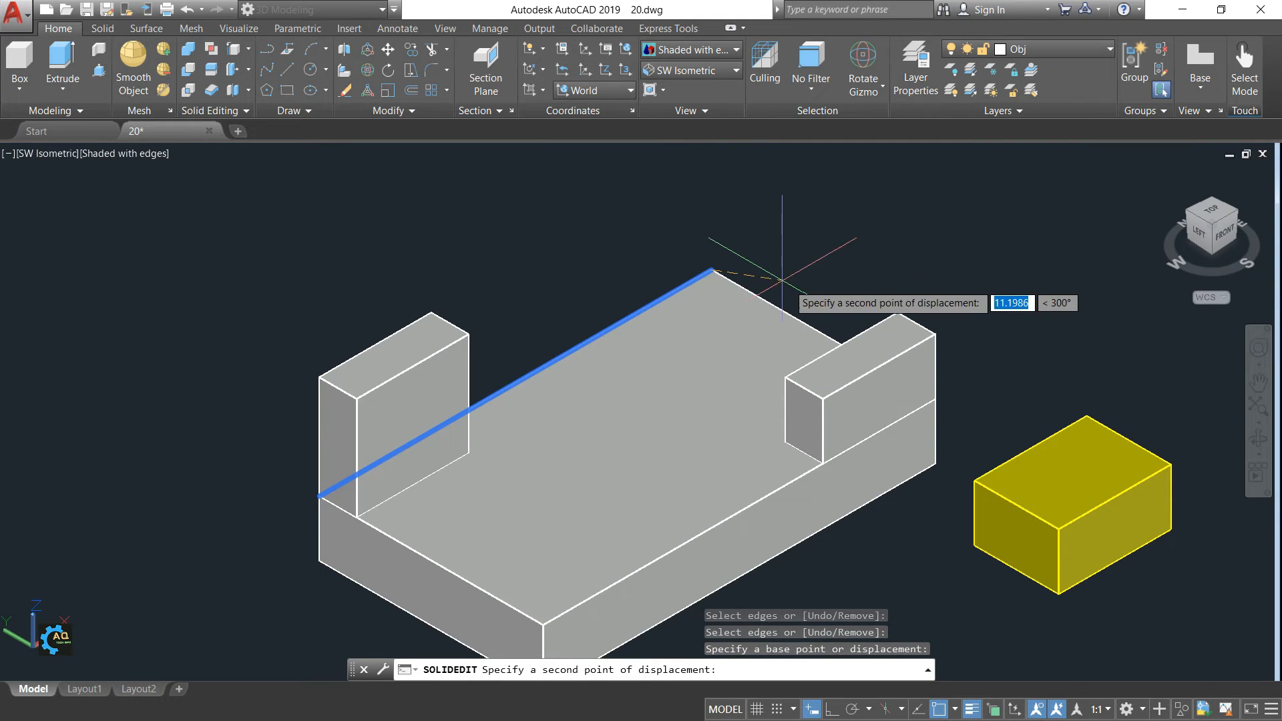
{"action": "left_click", "coordinate": [832, 709]}
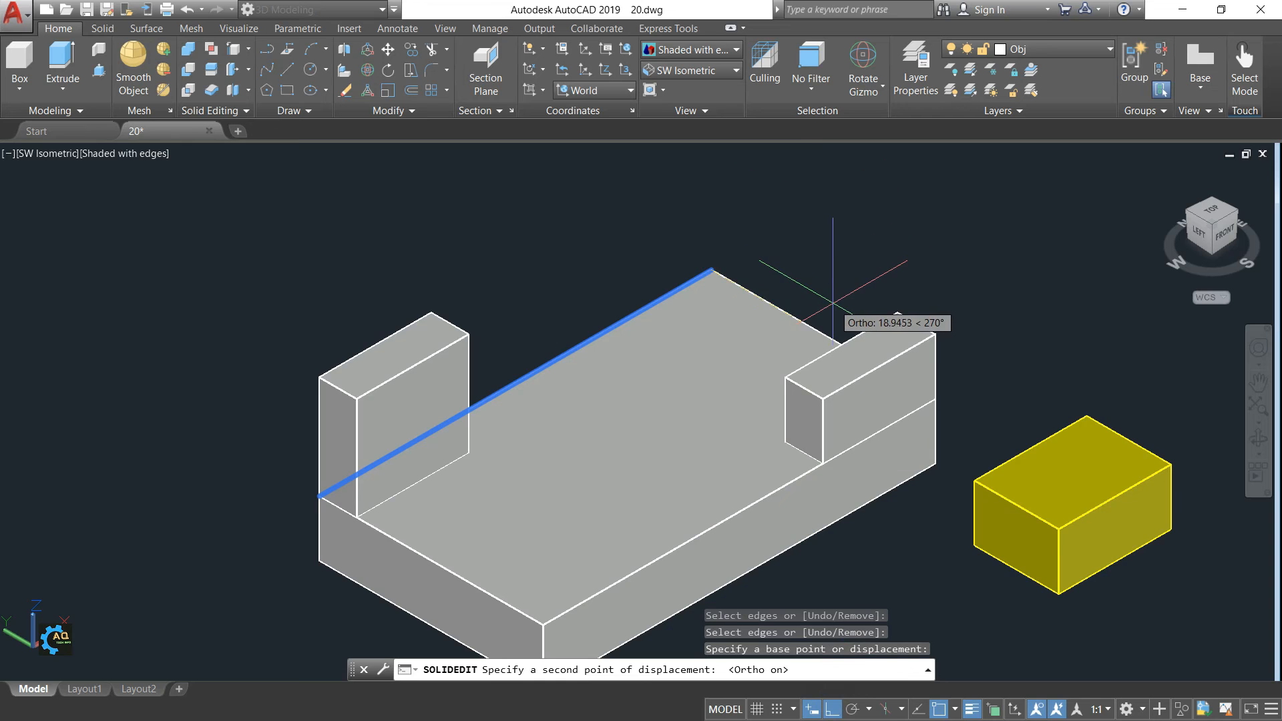
{"action": "type", "text": "15"}
{"action": "key", "text": "Return"}
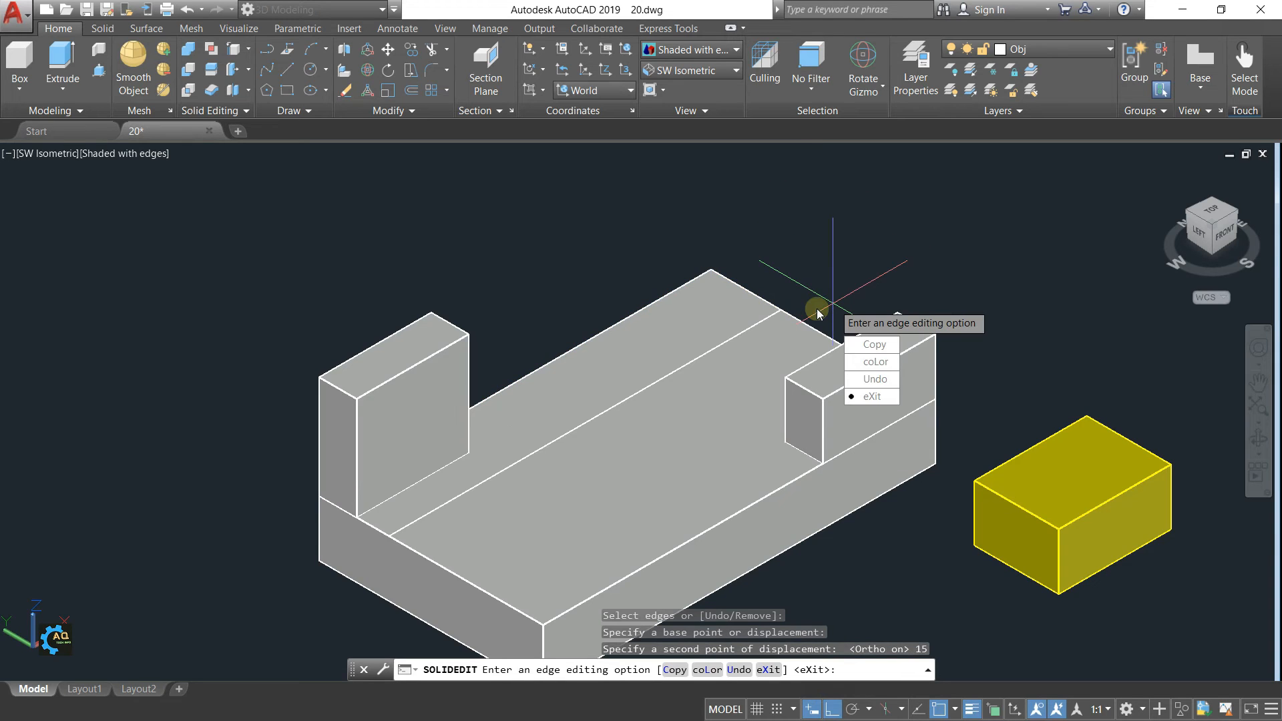
Copy the plate's left top edge 30 along its length toward the right block, then end the edge editing
{"action": "key", "text": "Return"}
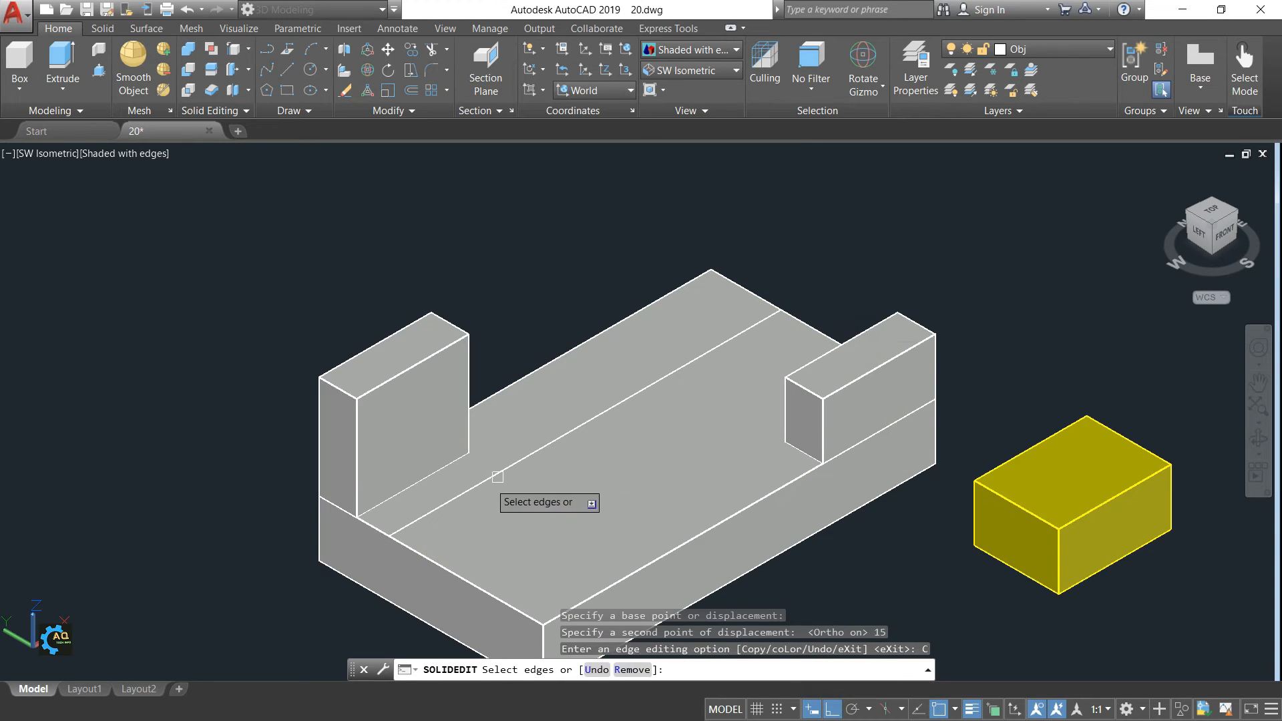
{"action": "left_click", "coordinate": [450, 573]}
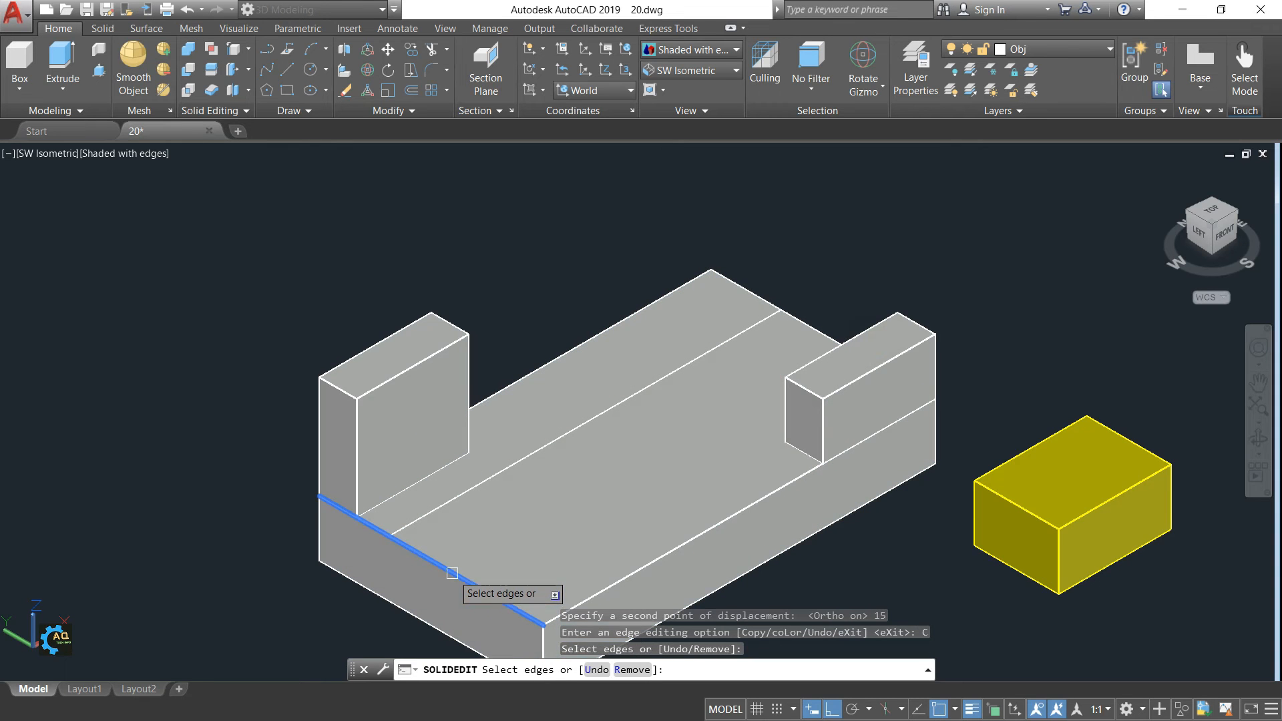
{"action": "key", "text": "Return"}
{"action": "left_click", "coordinate": [545, 625]}
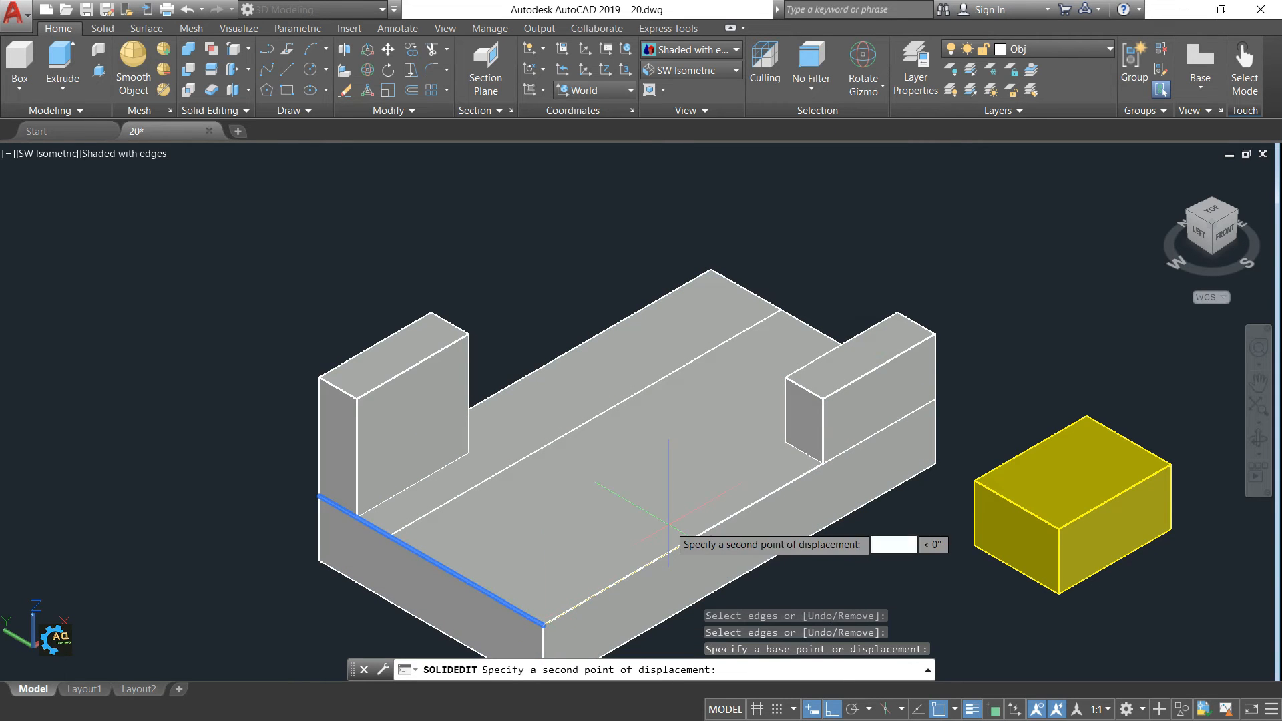
{"action": "type", "text": "30"}
{"action": "key", "text": "Return"}
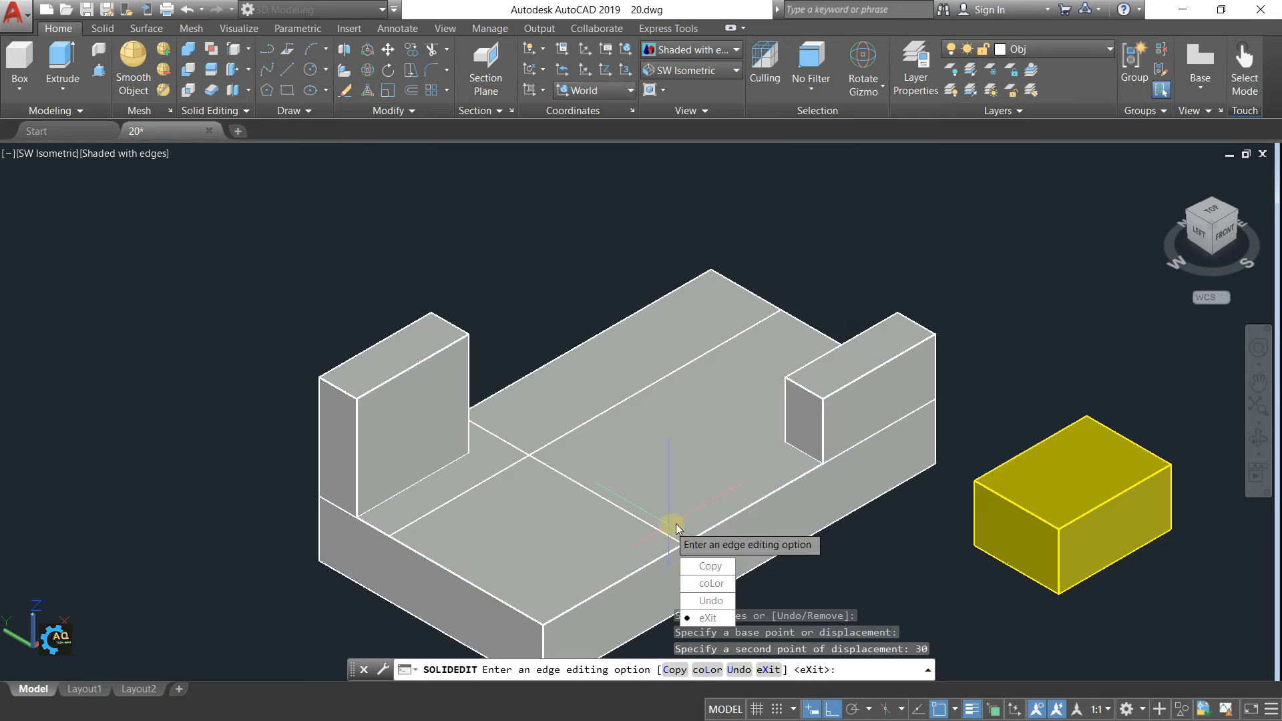
{"action": "key", "text": "Escape"}
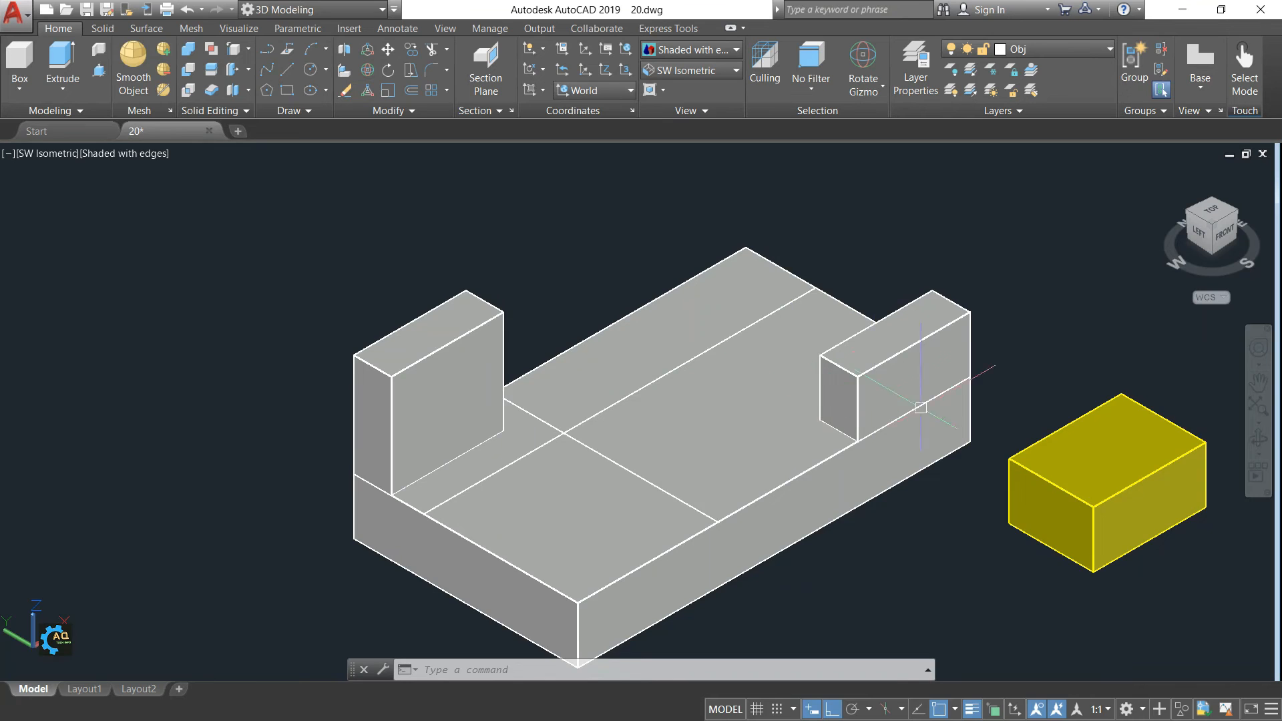
{"action": "middle_click_drag", "start_coordinate": [841, 384], "coordinate": [815, 349]}
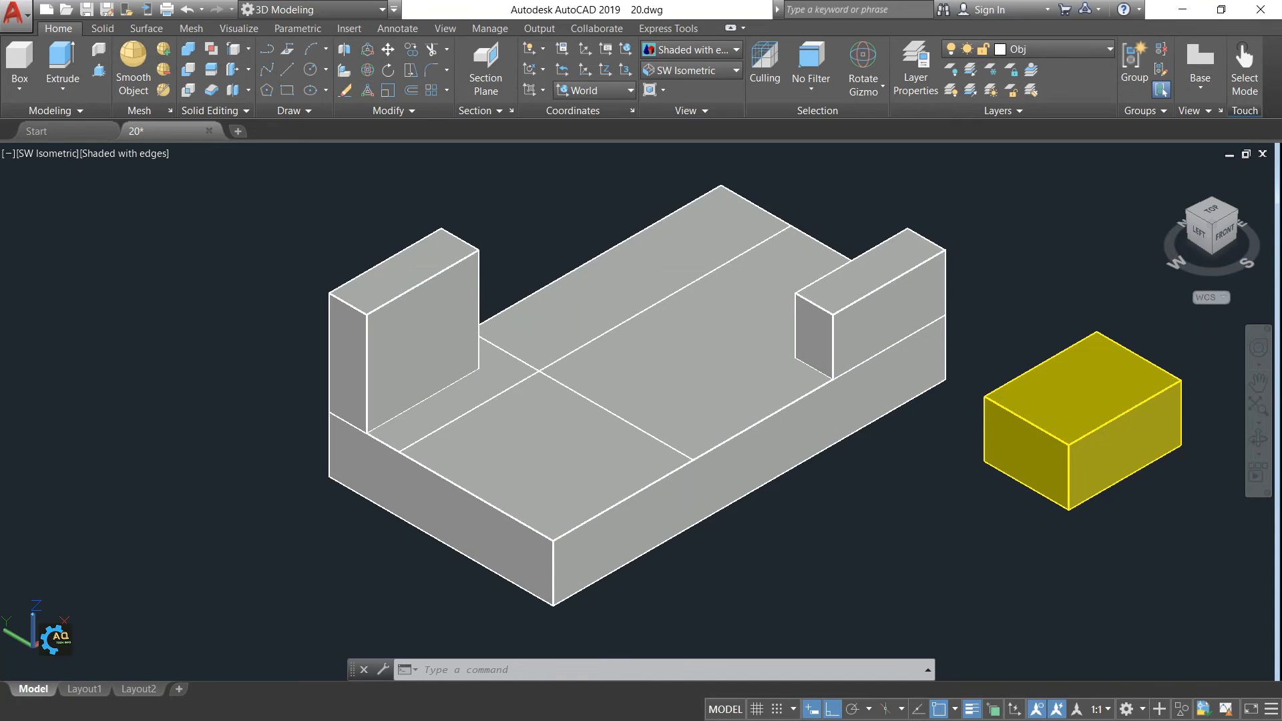
{"action": "middle_click_drag", "start_coordinate": [916, 458], "coordinate": [839, 458]}
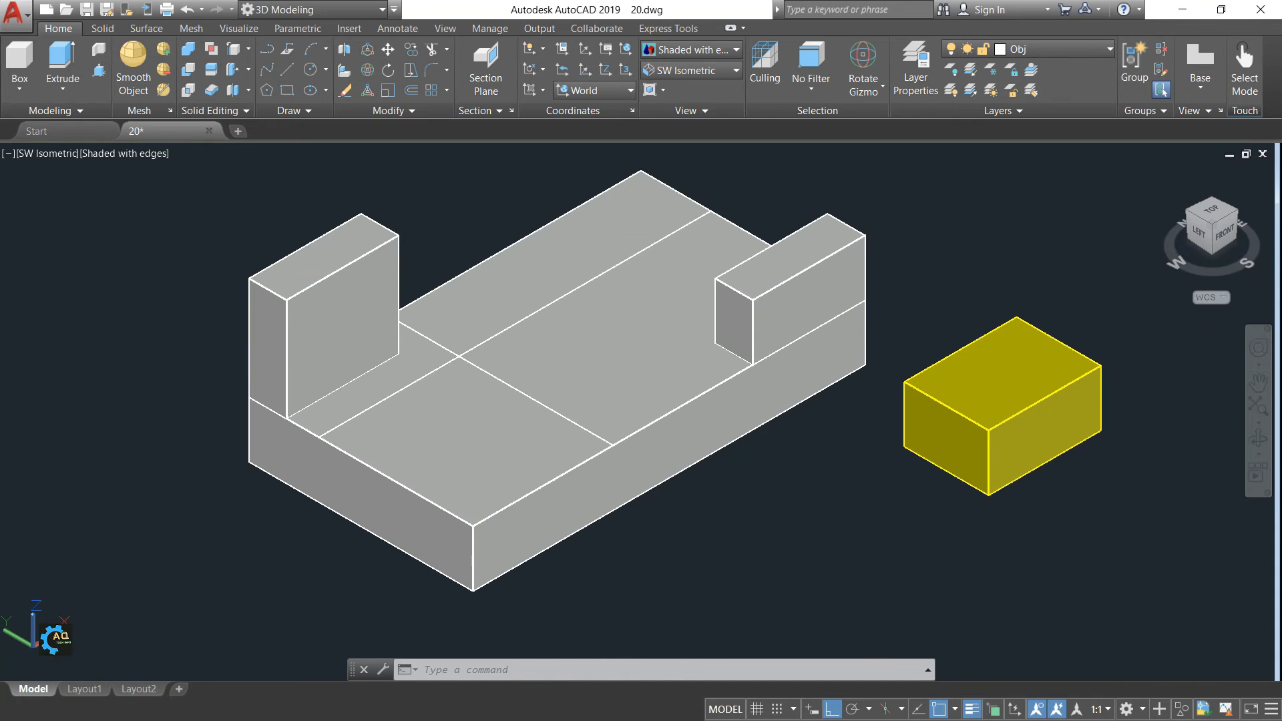
{"action": "type", "text": "m"}
{"action": "key", "text": "Return"}
{"action": "left_click", "coordinate": [939, 427]}
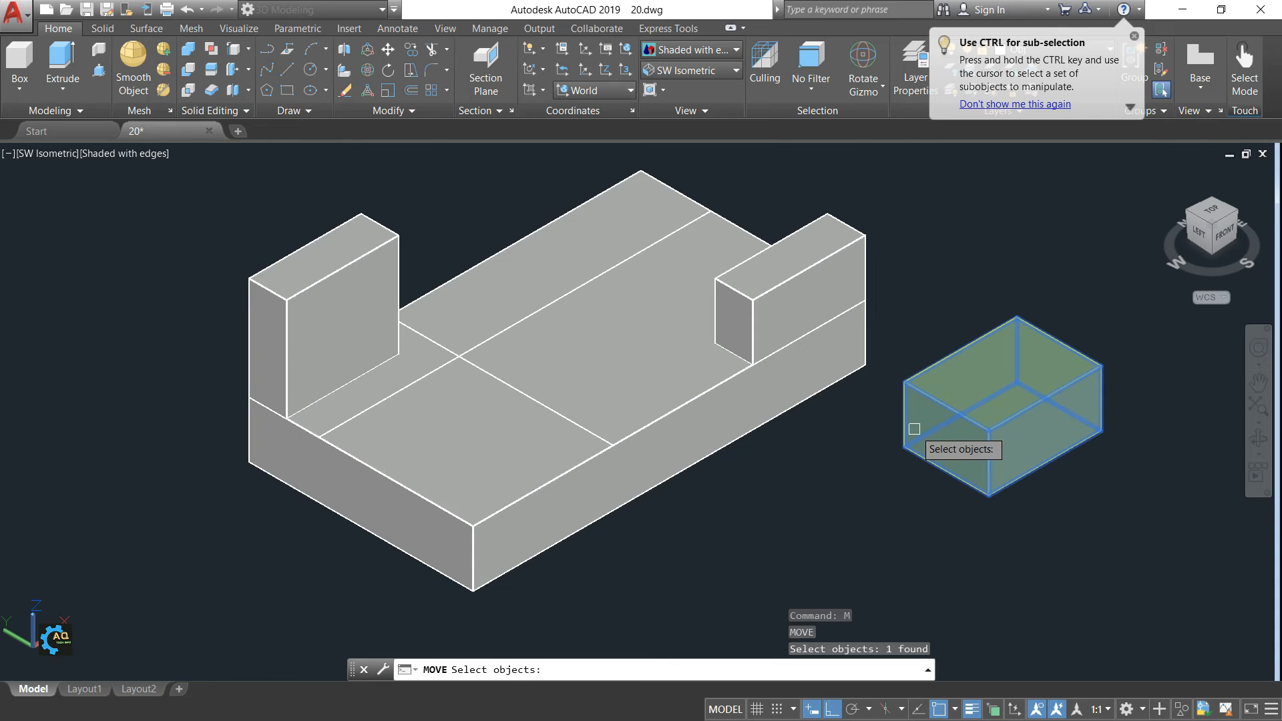
{"action": "key", "text": "Return"}
{"action": "left_click", "coordinate": [905, 447]}
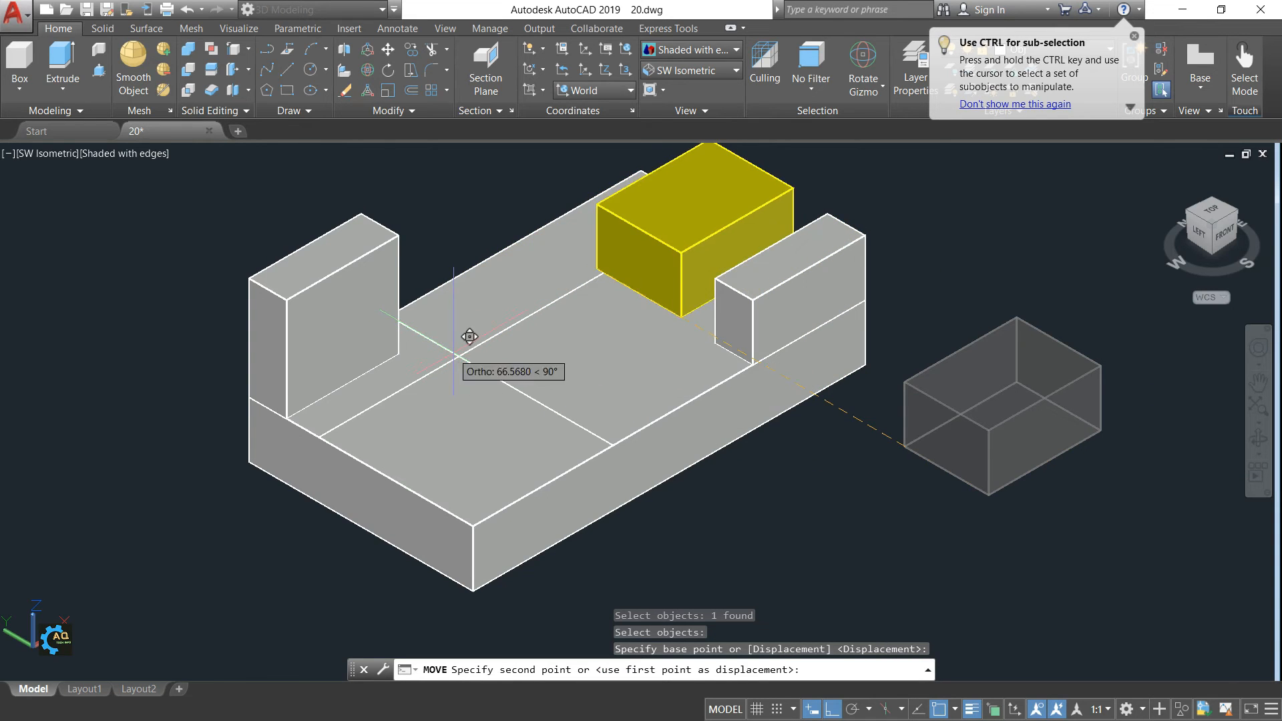
{"action": "key", "text": "Escape"}
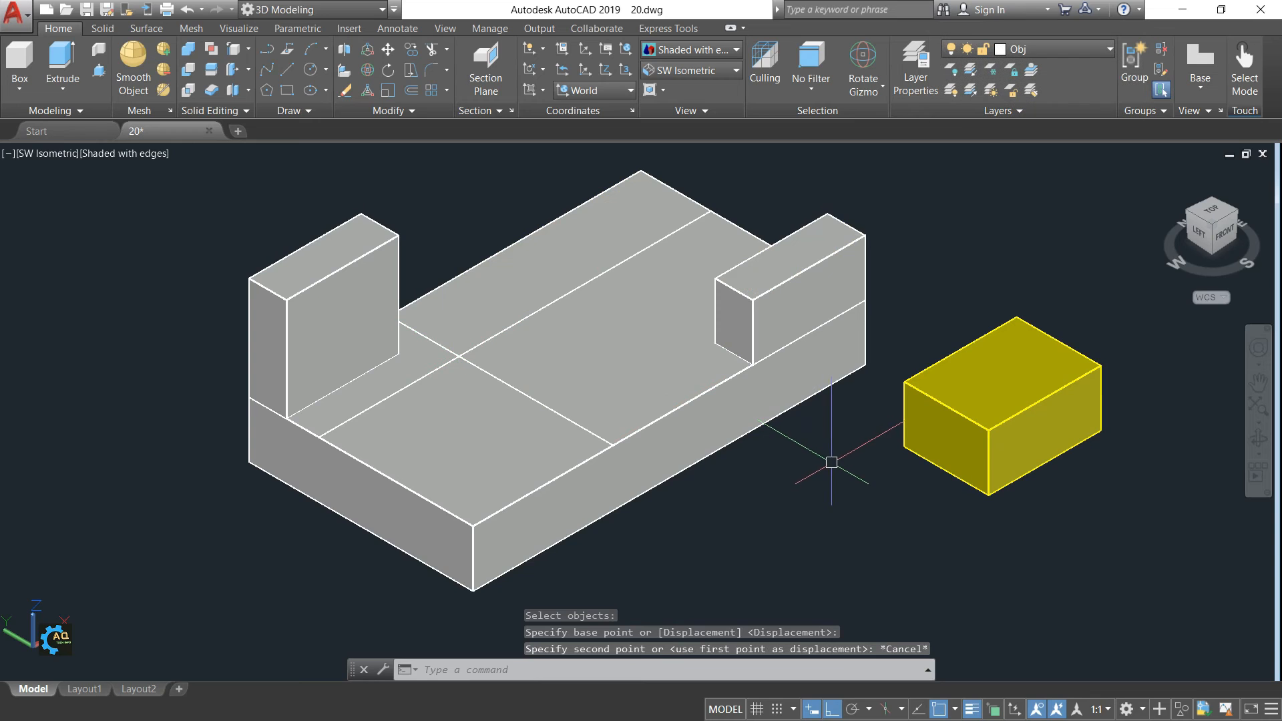
{"action": "middle_click_drag", "start_coordinate": [641, 401], "coordinate": [641, 405]}
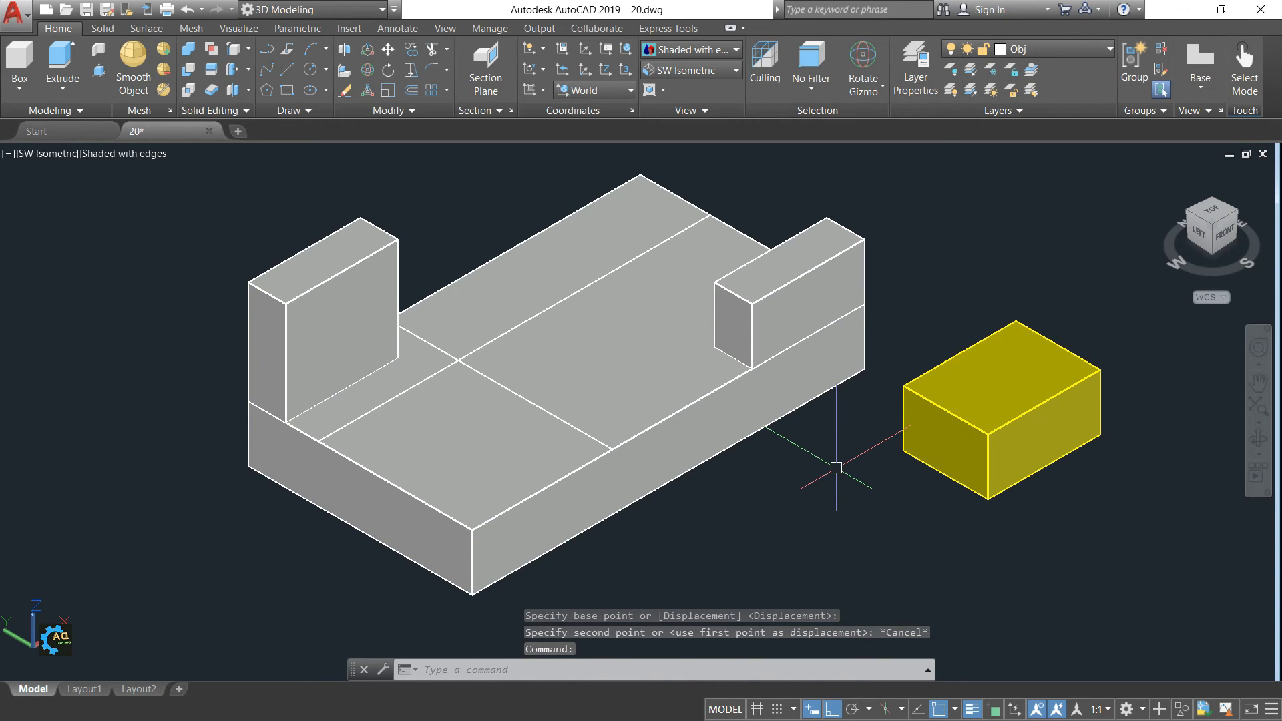
{"action": "type", "text": "m"}
{"action": "key", "text": "Return"}
{"action": "left_click", "coordinate": [963, 447]}
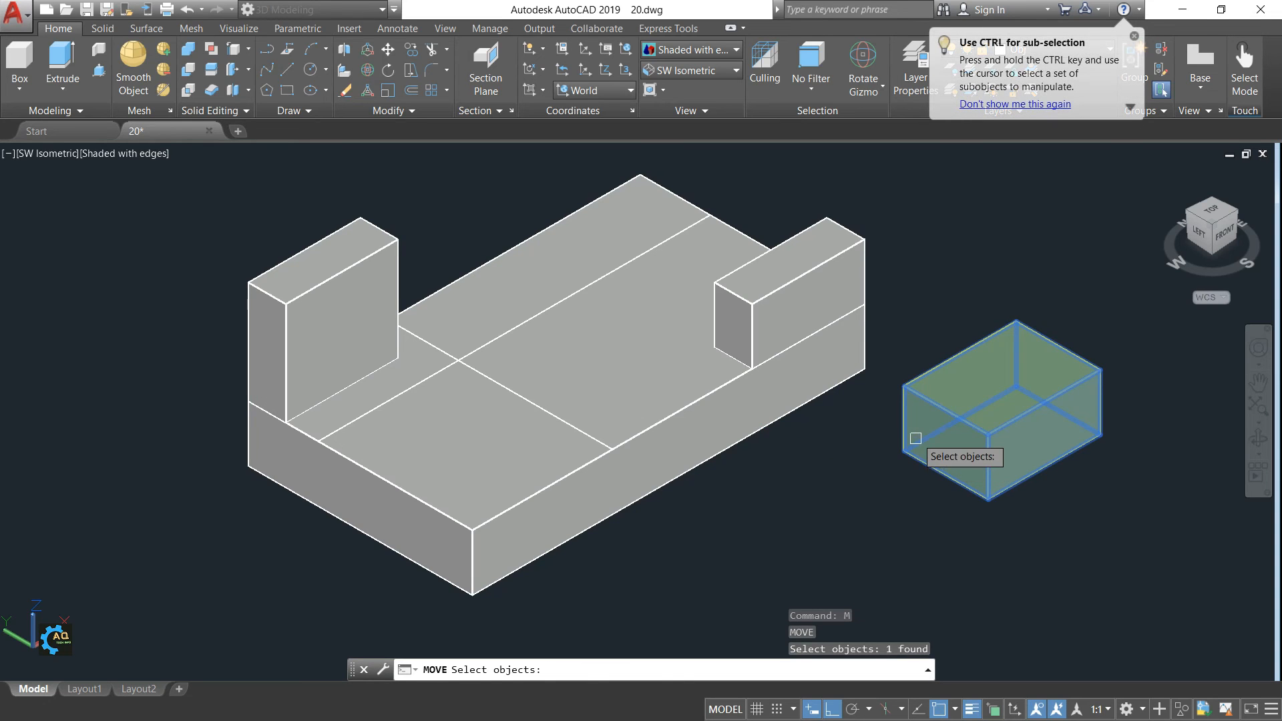
{"action": "key", "text": "Return"}
{"action": "left_click", "coordinate": [905, 386]}
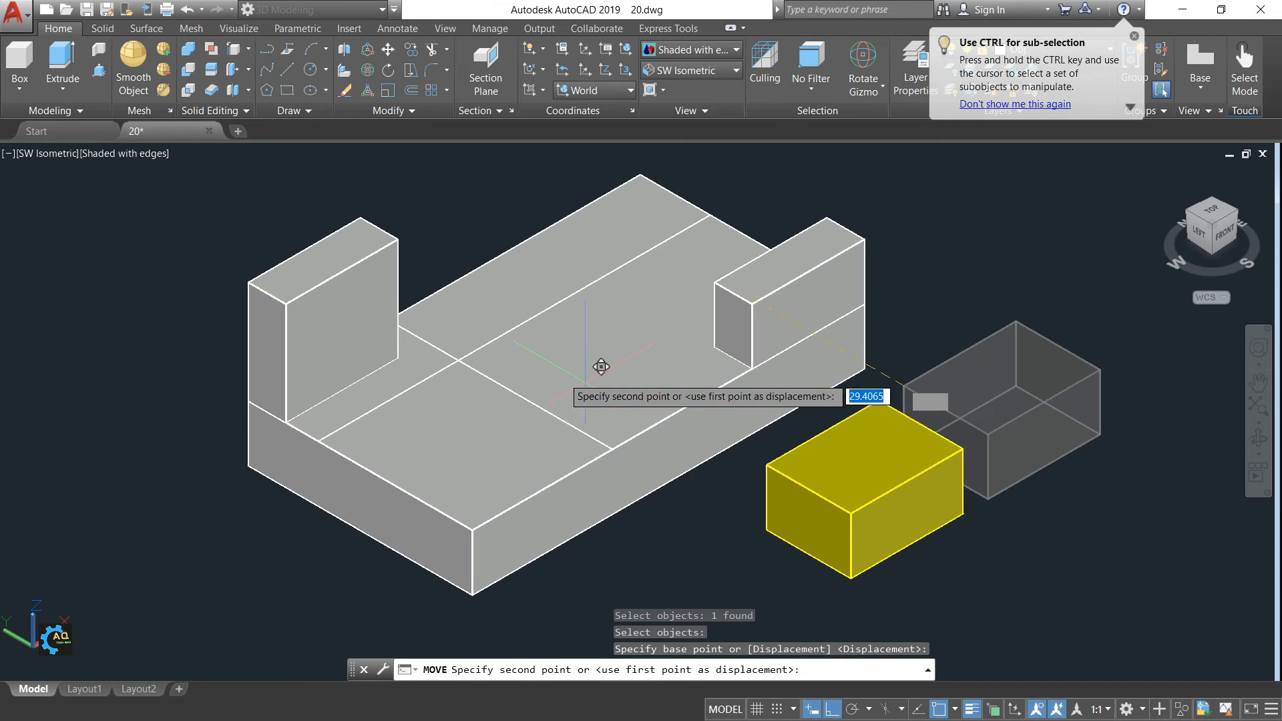
{"action": "key", "text": "Escape"}
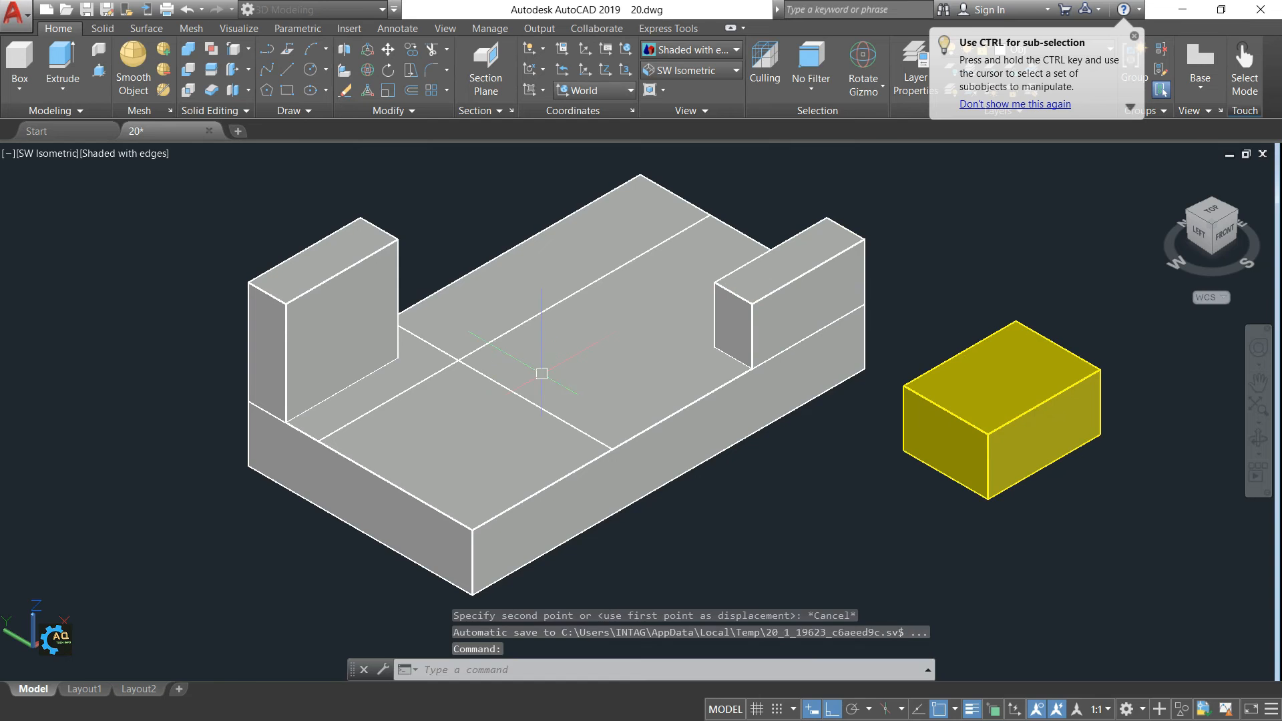
{"action": "middle_click_drag", "start_coordinate": [854, 471], "coordinate": [857, 476]}
{"action": "key", "text": "Escape"}
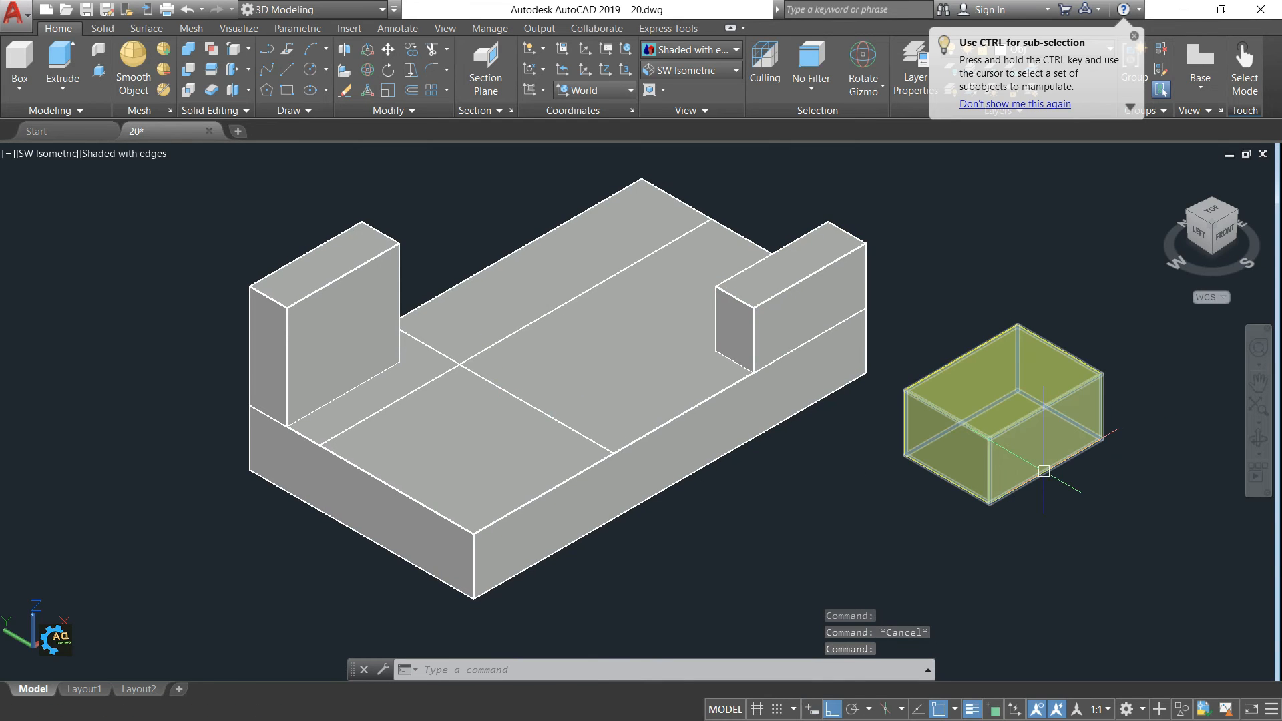
Move the yellow box by its bottom rear-left corner to the intersection of the two guide lines on the plate's top face
{"action": "type", "text": "m"}
{"action": "key", "text": "Return"}
{"action": "left_click", "coordinate": [953, 459]}
{"action": "key", "text": "Return"}
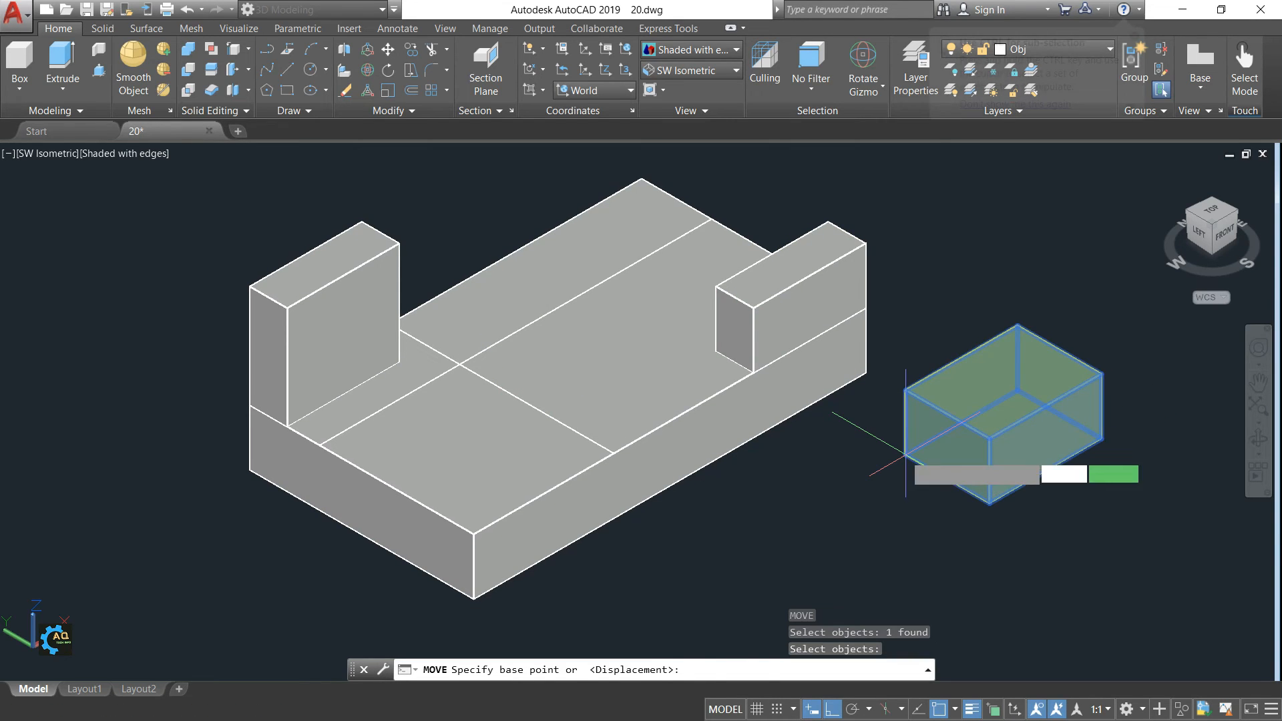
{"action": "left_click", "coordinate": [900, 455]}
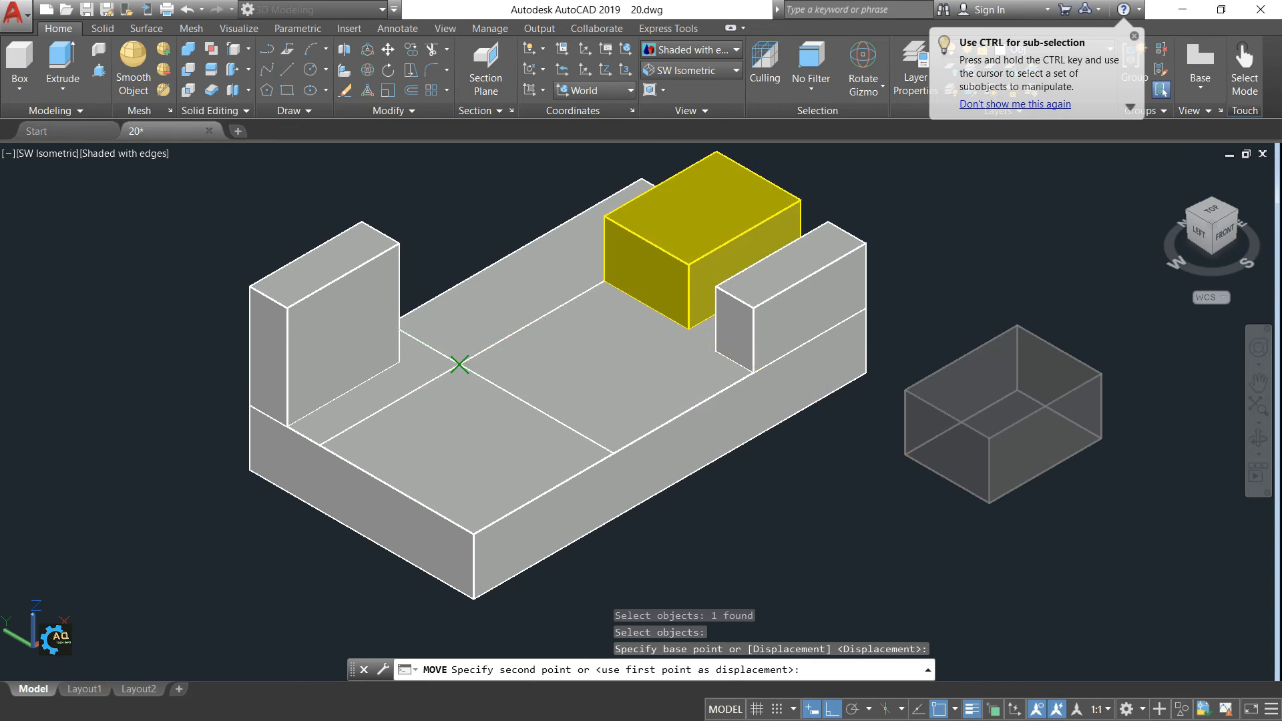
{"action": "left_click", "coordinate": [460, 363]}
{"action": "key", "text": "Escape"}
{"action": "middle_click_drag", "start_coordinate": [889, 434], "coordinate": [944, 445]}
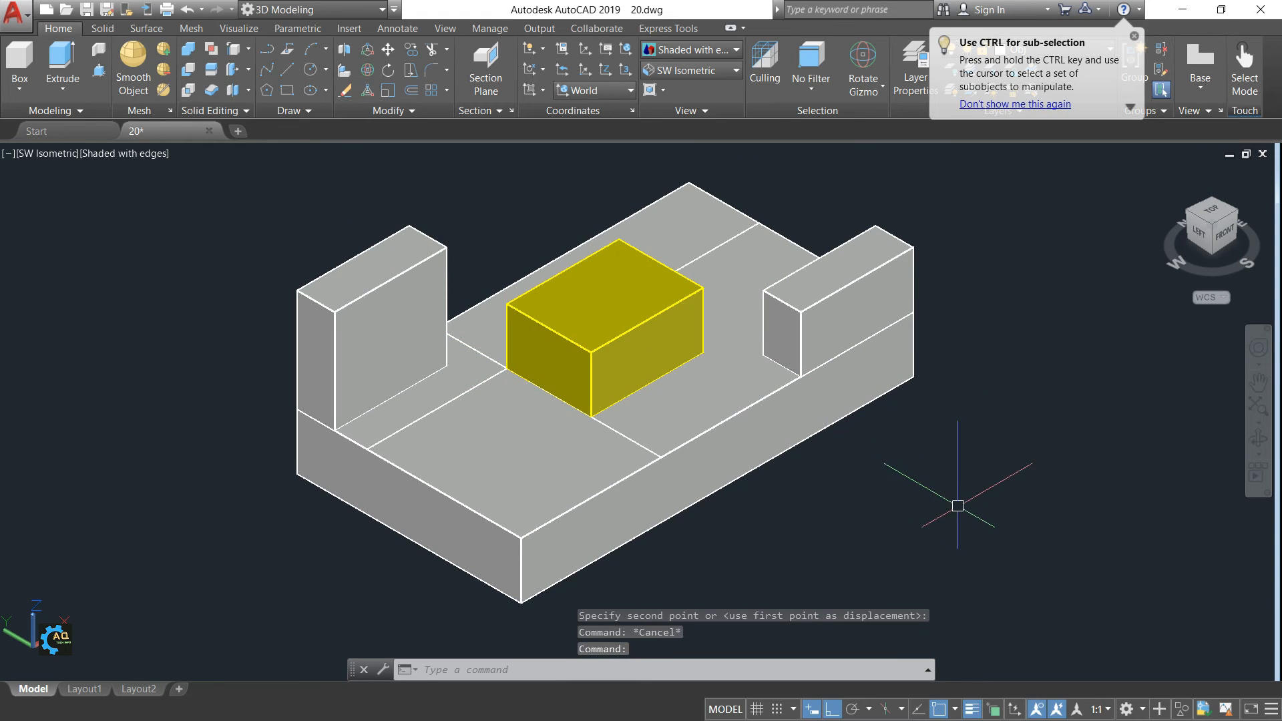
Switch to the Move Gizmo and lower the yellow box 12 along the Z axis into the base plate
{"action": "middle_click_drag", "start_coordinate": [920, 490], "coordinate": [832, 428], "text": "shift"}
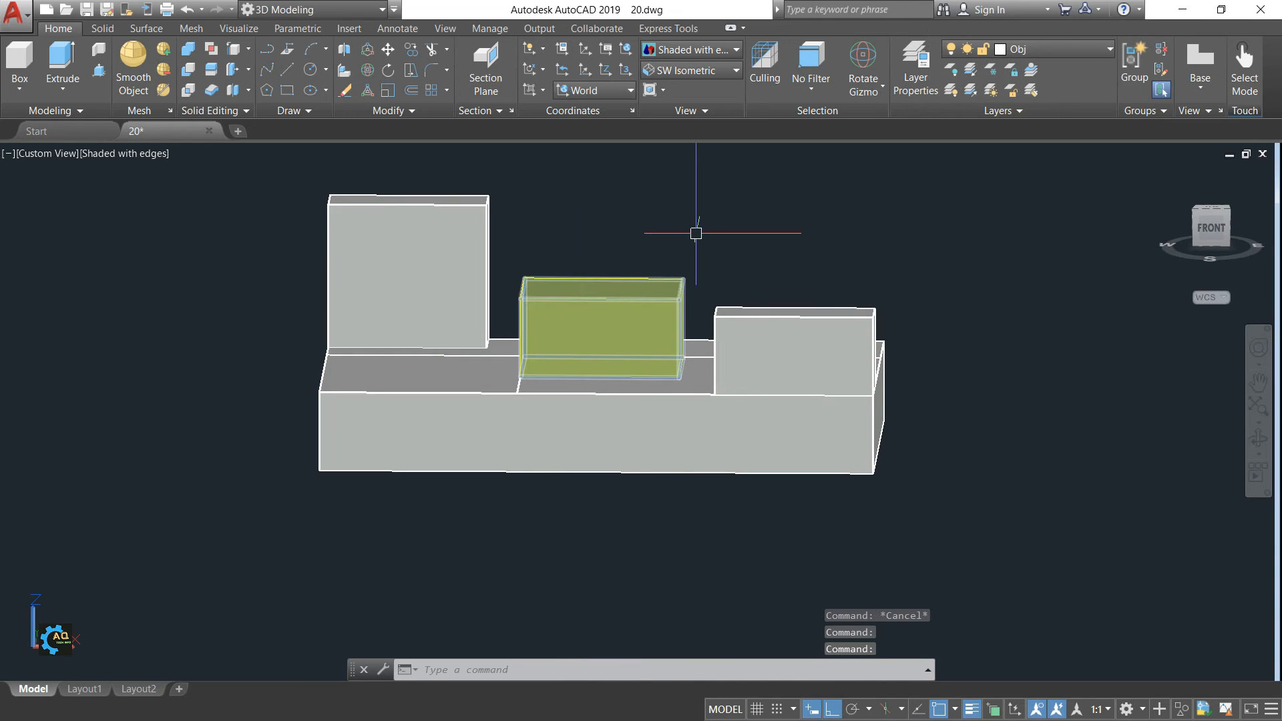
{"action": "left_click", "coordinate": [864, 84]}
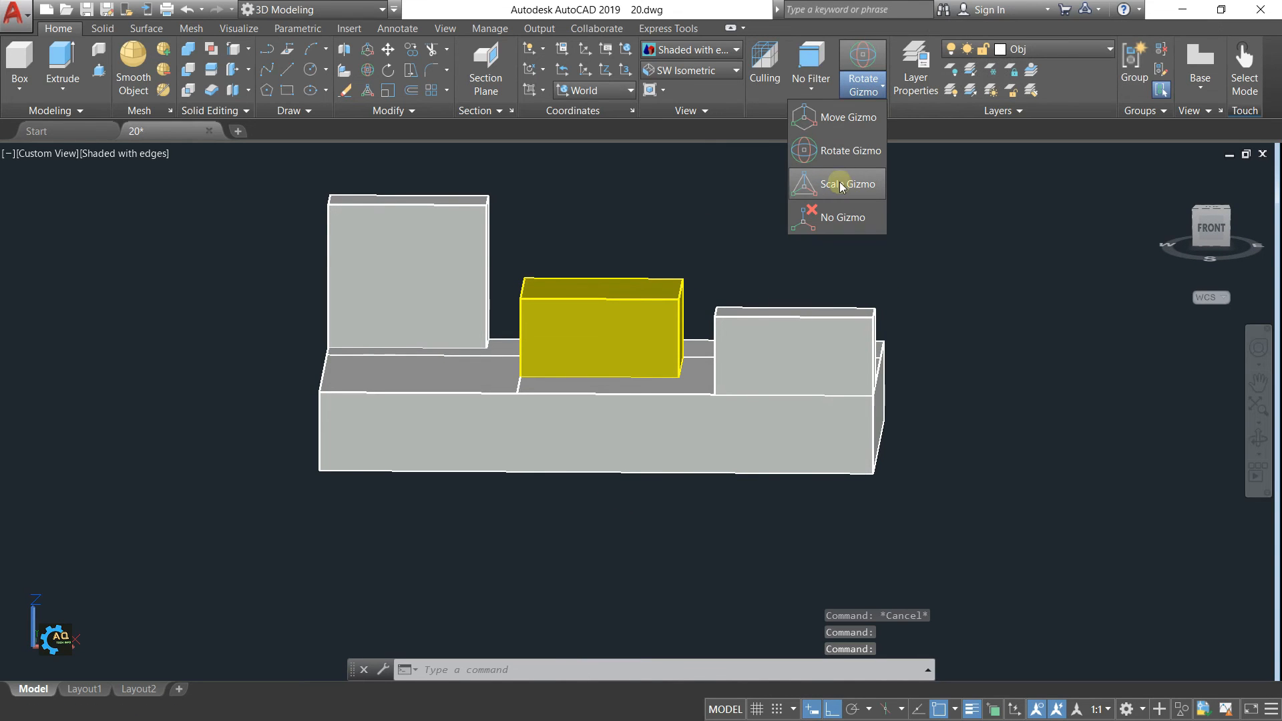
{"action": "left_click", "coordinate": [843, 117]}
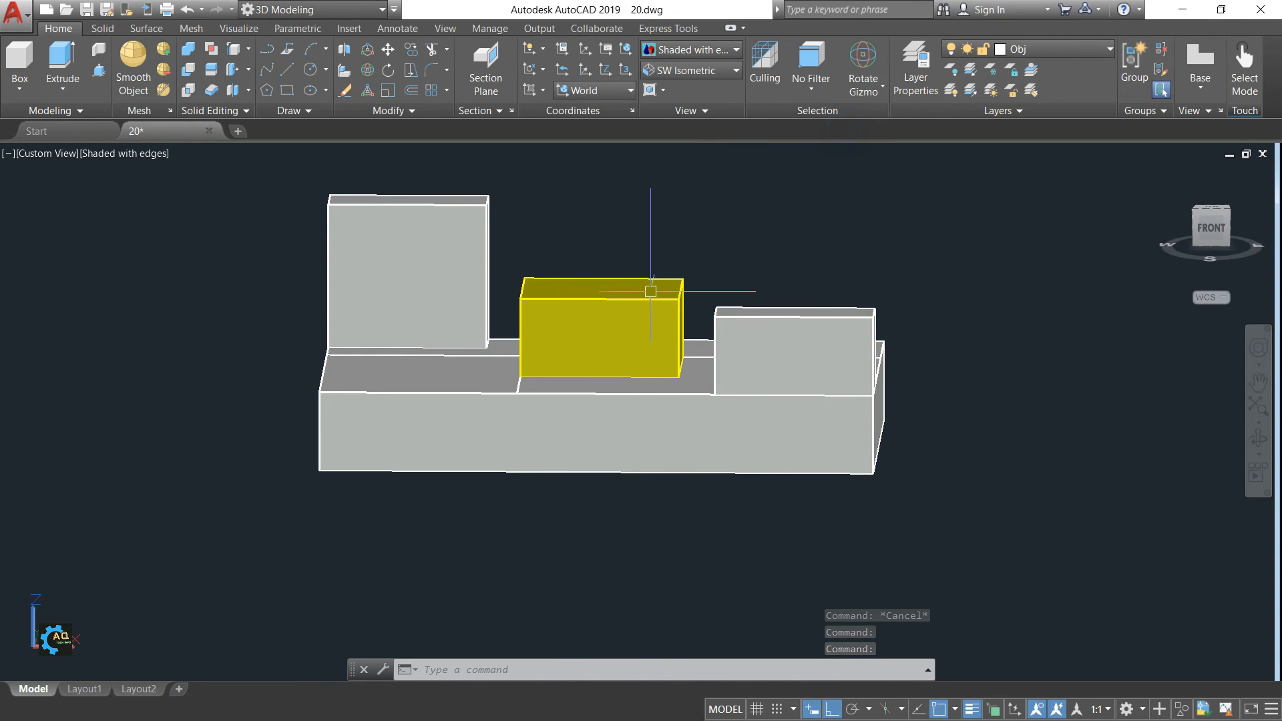
{"action": "left_click", "coordinate": [618, 319]}
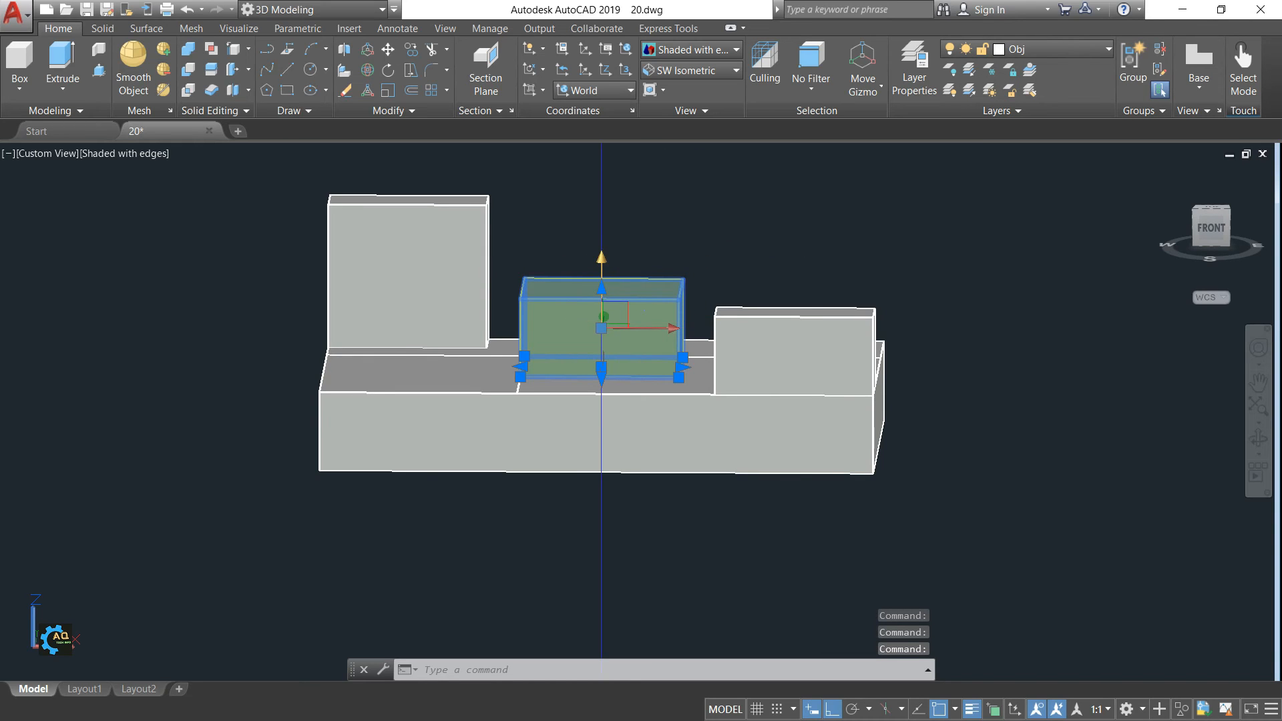
{"action": "left_click", "coordinate": [601, 257]}
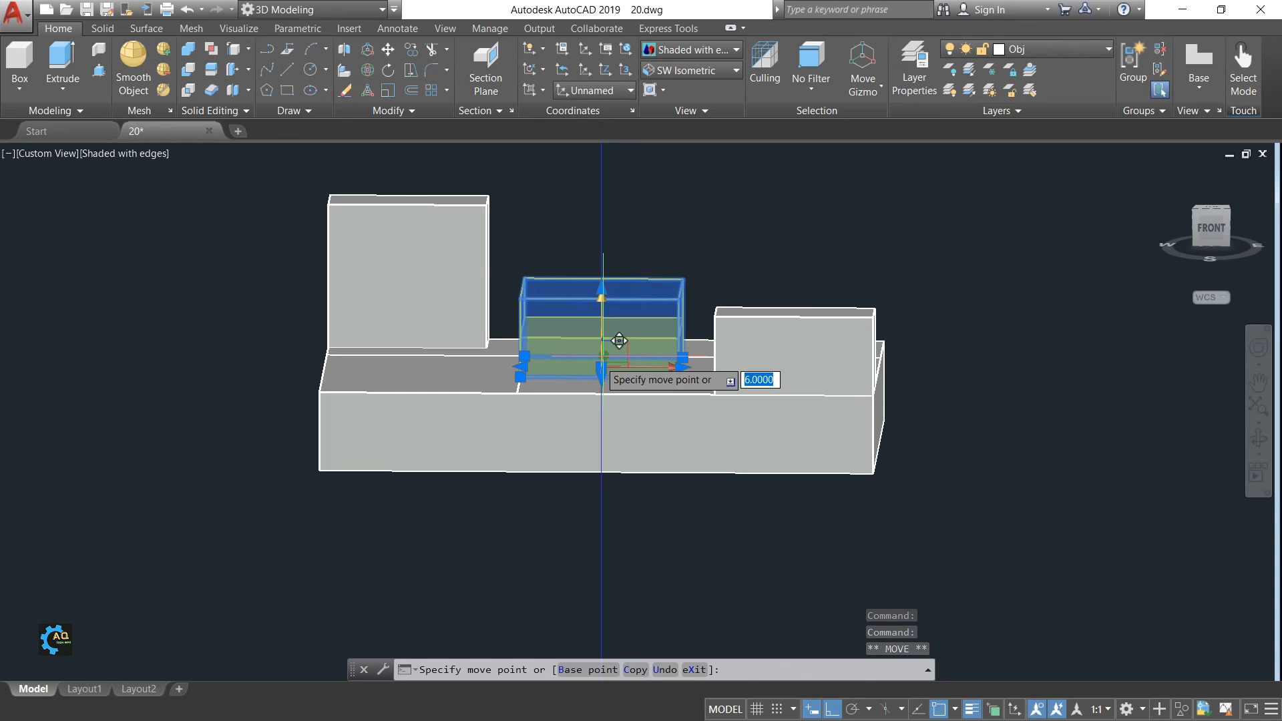
{"action": "type", "text": "12"}
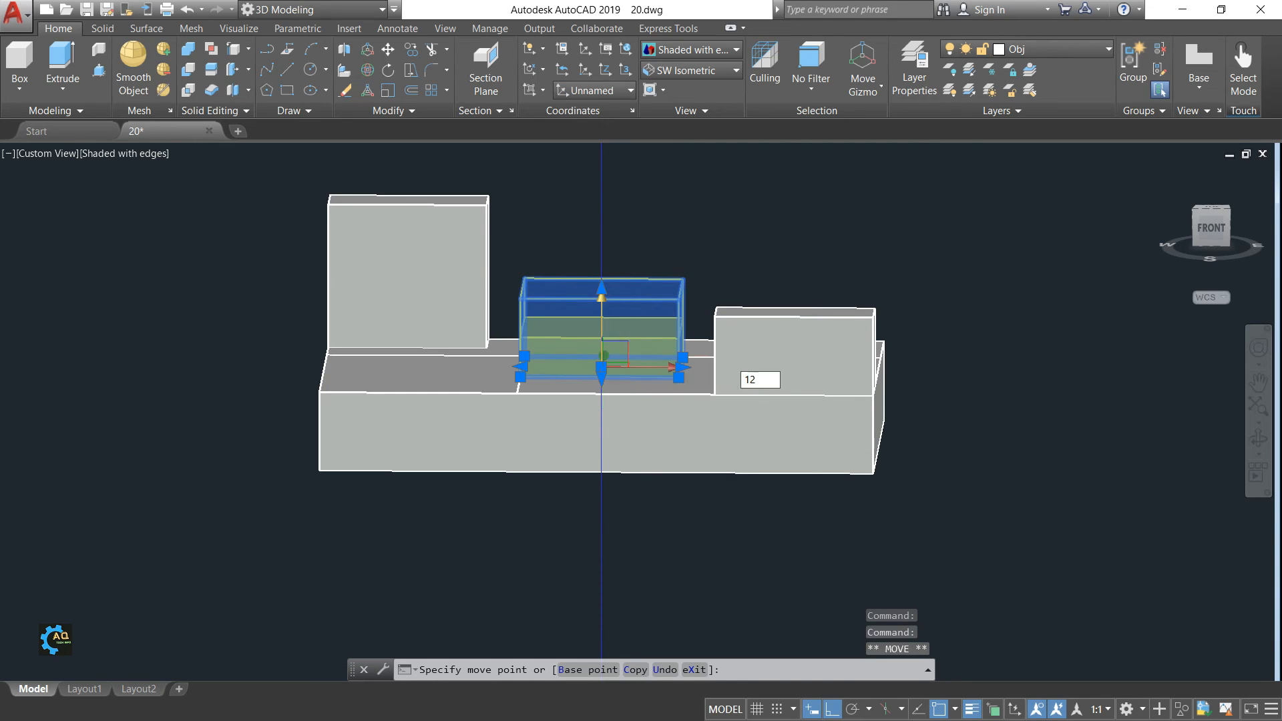
{"action": "key", "text": "Return"}
{"action": "key", "text": "Escape"}
Subtract the yellow box from the base plate to cut the rectangular pocket through it
{"action": "middle_click_drag", "start_coordinate": [1070, 466], "coordinate": [922, 513], "text": "shift"}
{"action": "middle_click_drag", "start_coordinate": [676, 519], "coordinate": [746, 539]}
{"action": "type", "text": "SUB"}
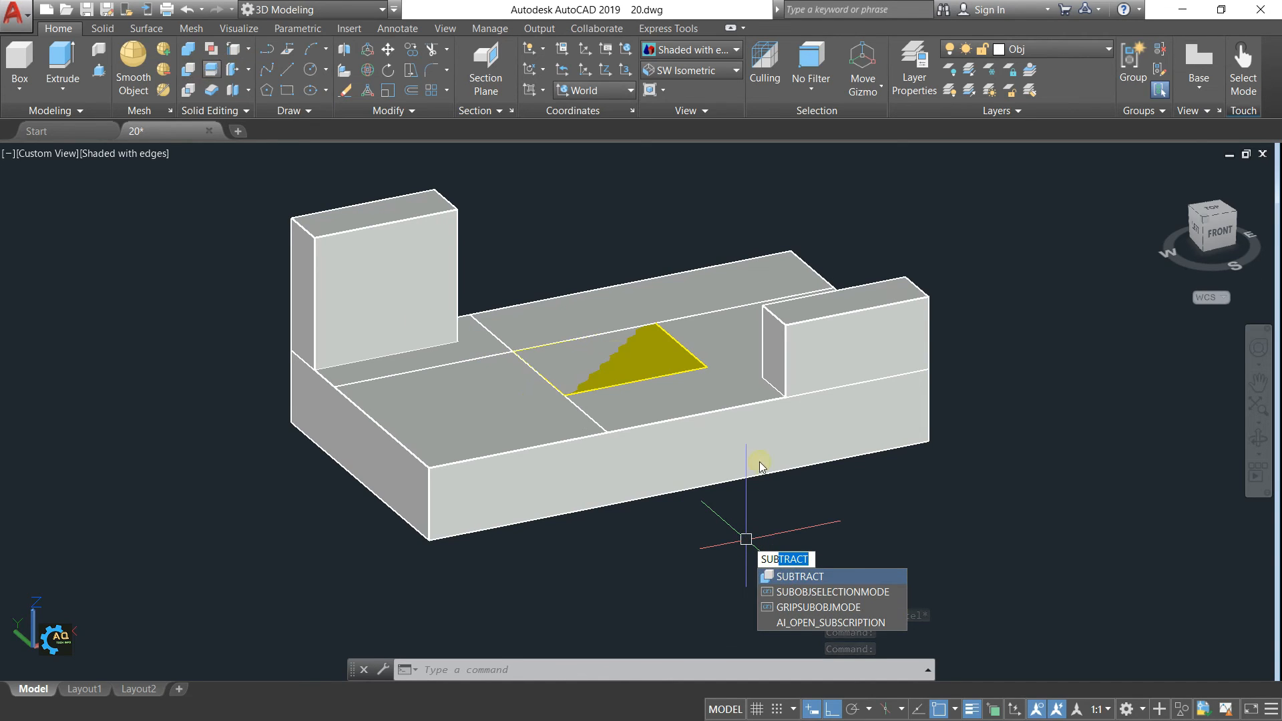
{"action": "key", "text": "Return"}
{"action": "left_click", "coordinate": [701, 422]}
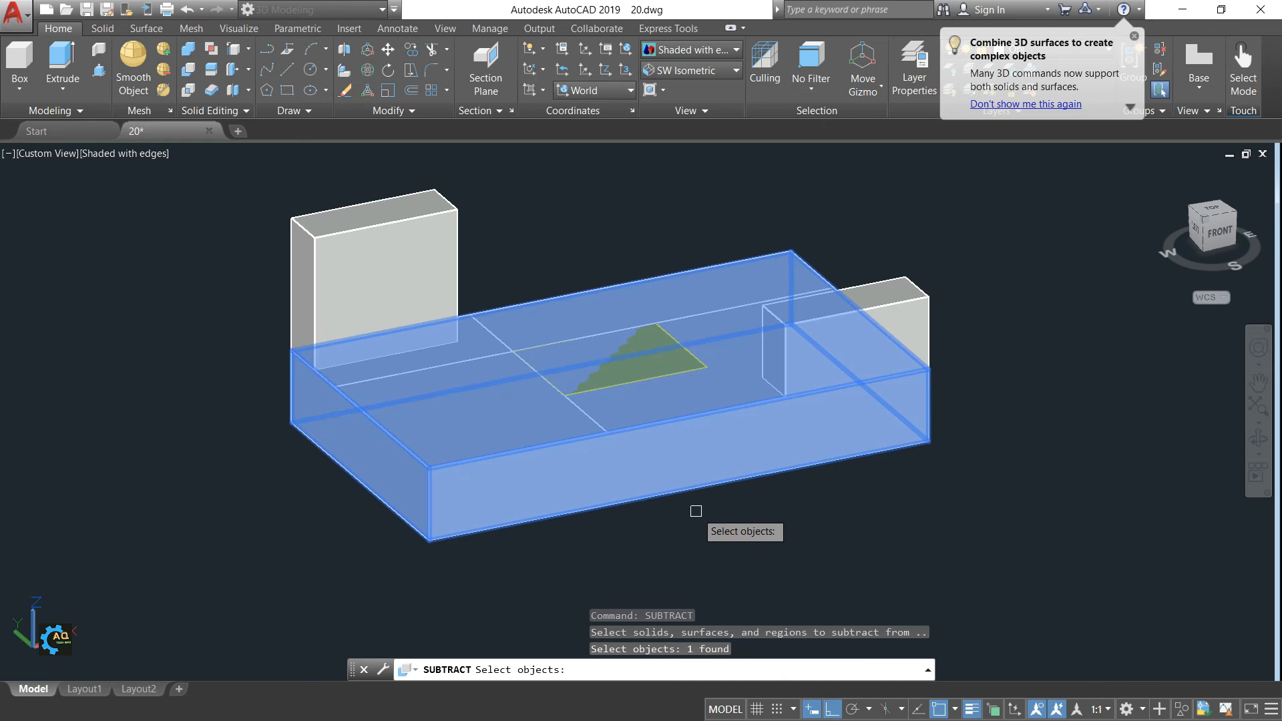
{"action": "key", "text": "Return"}
{"action": "left_click", "coordinate": [514, 235]}
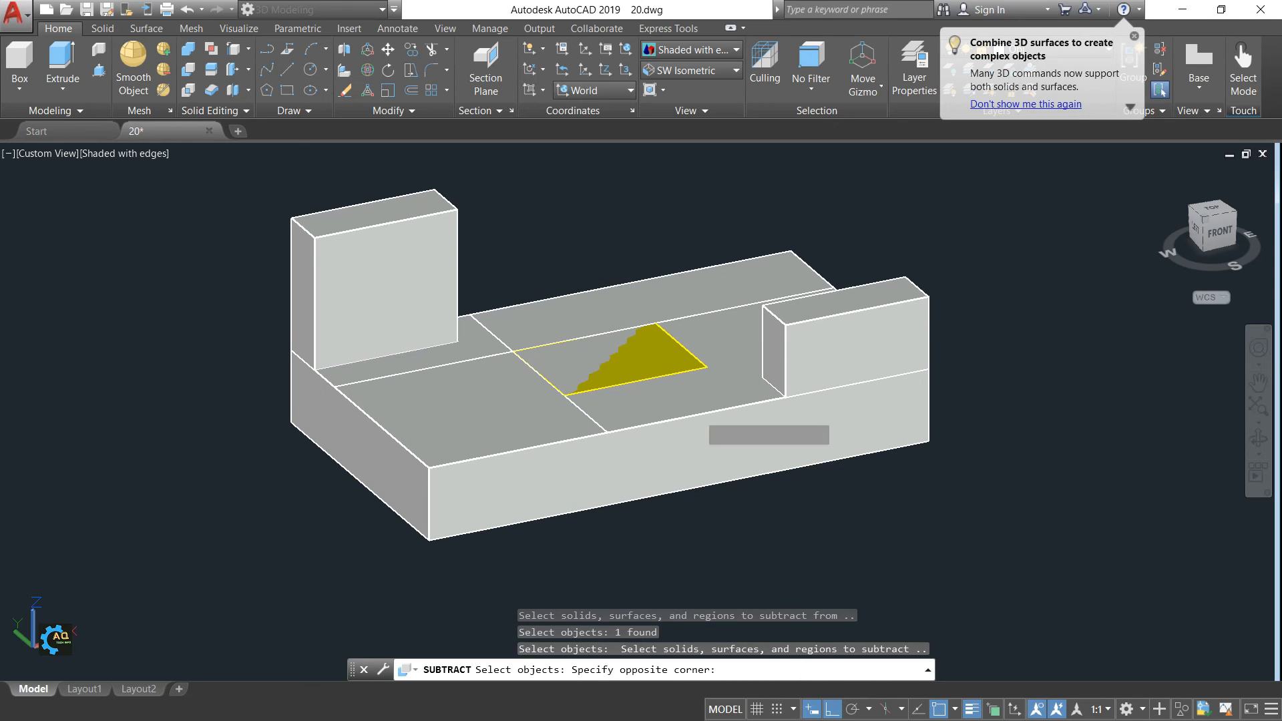
{"action": "left_click", "coordinate": [756, 468]}
{"action": "left_click", "coordinate": [681, 359]}
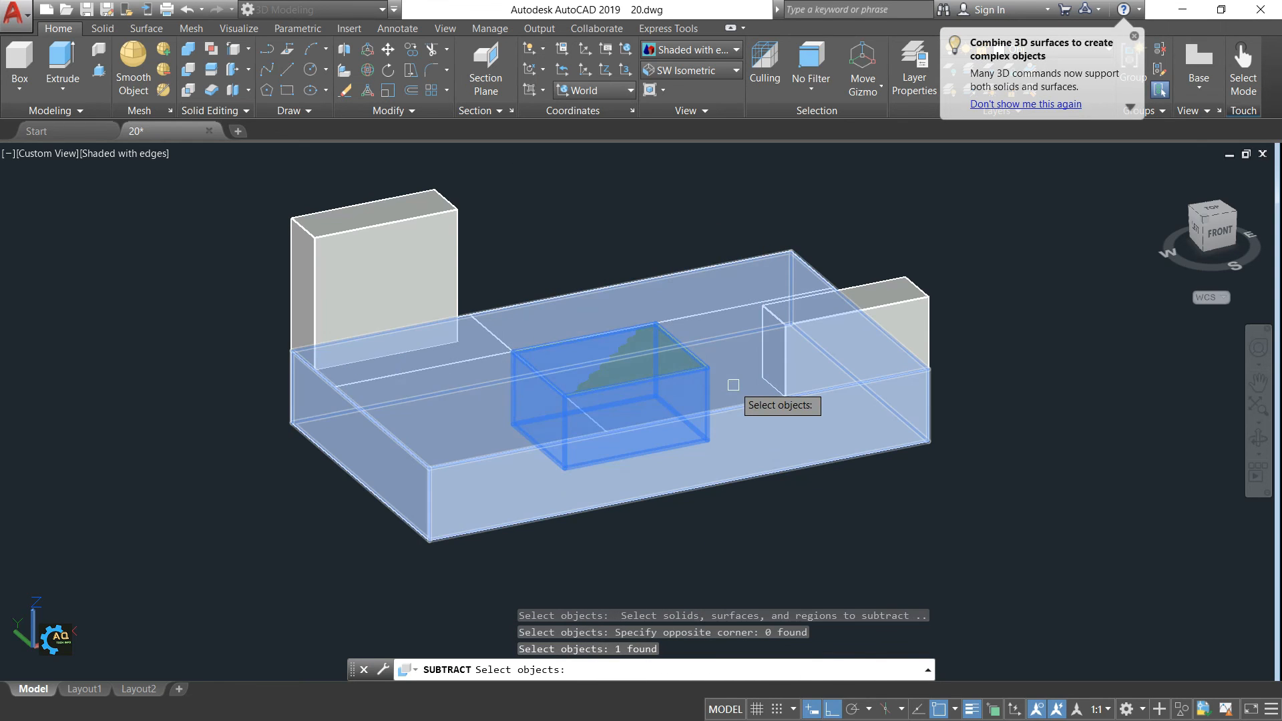
{"action": "key", "text": "Return"}
{"action": "middle_click_drag", "start_coordinate": [874, 484], "coordinate": [919, 510], "text": "shift"}
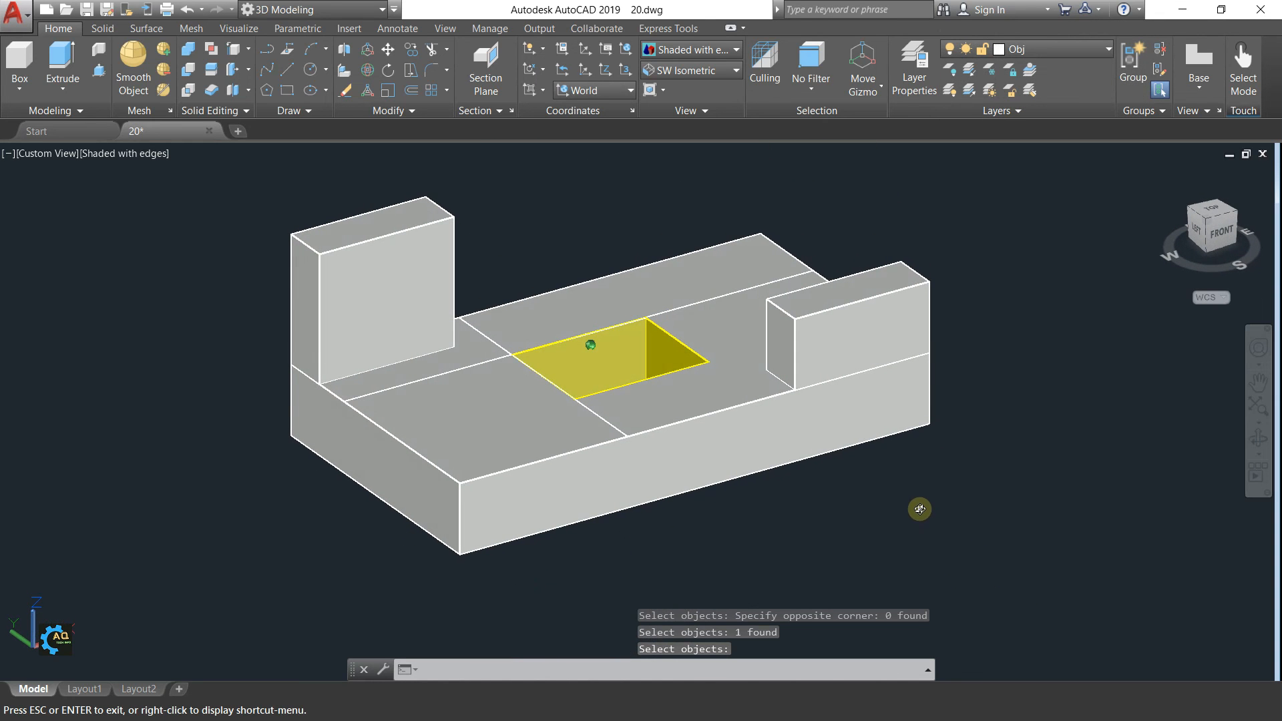
Return the model view to SW Isometric and enlarge the bracket in the view
{"action": "left_click", "coordinate": [678, 71]}
{"action": "left_click", "coordinate": [688, 190]}
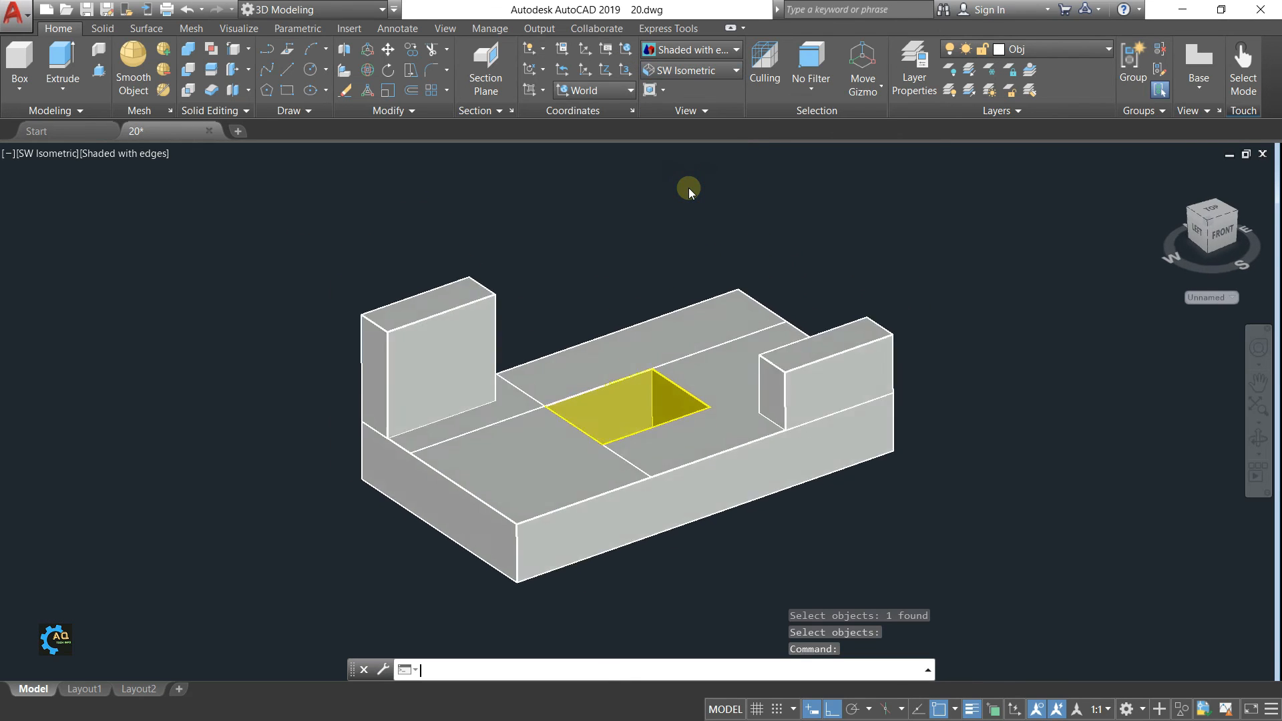
{"action": "scroll", "coordinate": [521, 380], "scroll_direction": "up", "scroll_amount": 4}
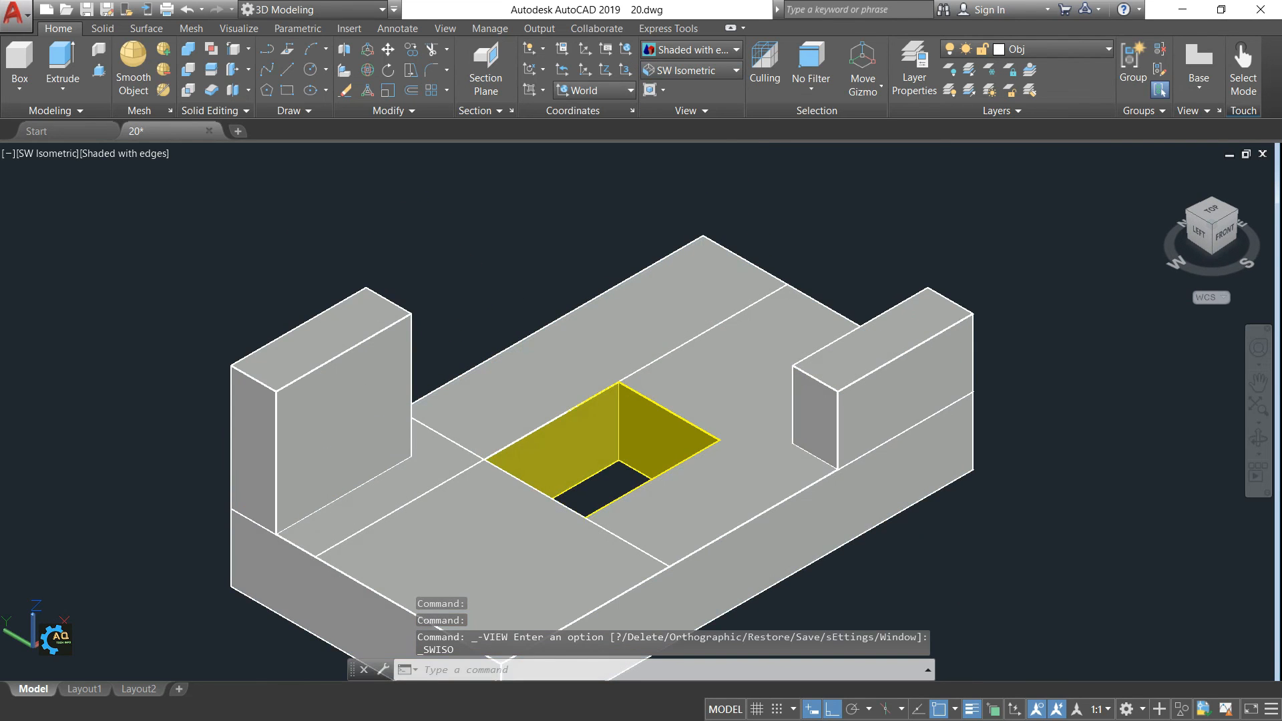
{"action": "left_click", "coordinate": [731, 314]}
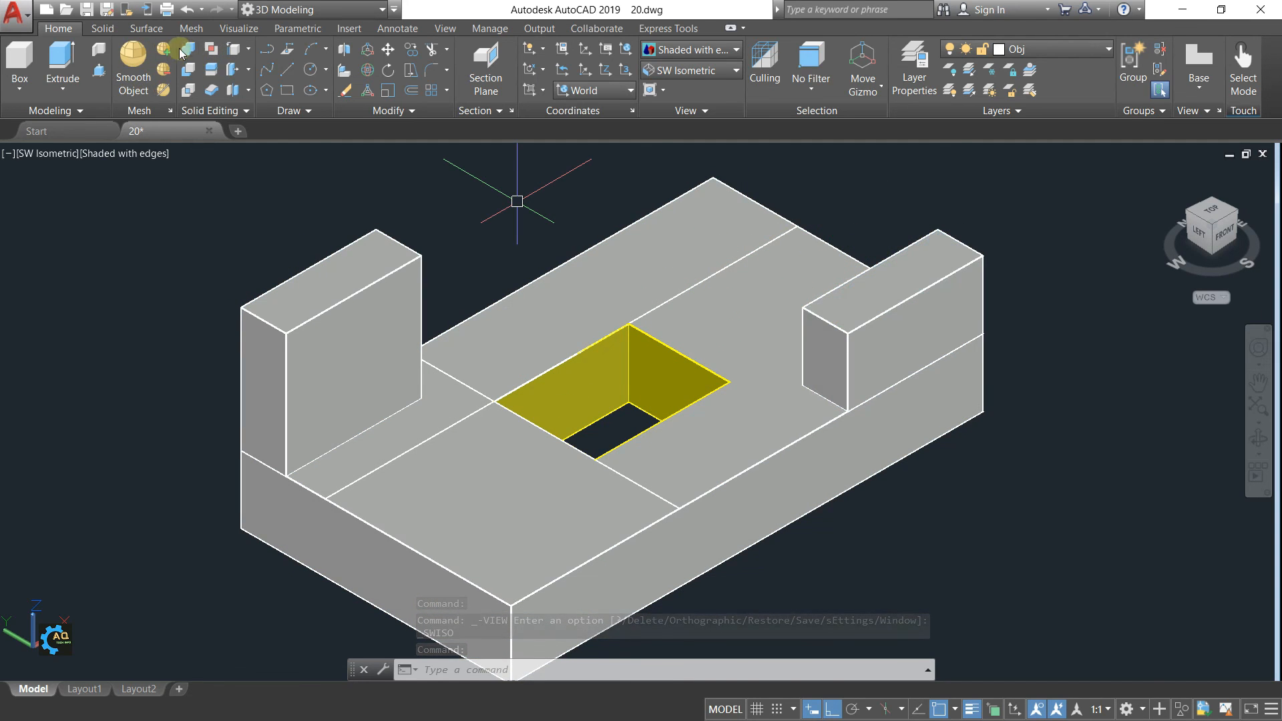
Union the base plate with the left and right upright blocks into a single solid
{"action": "left_click", "coordinate": [203, 60]}
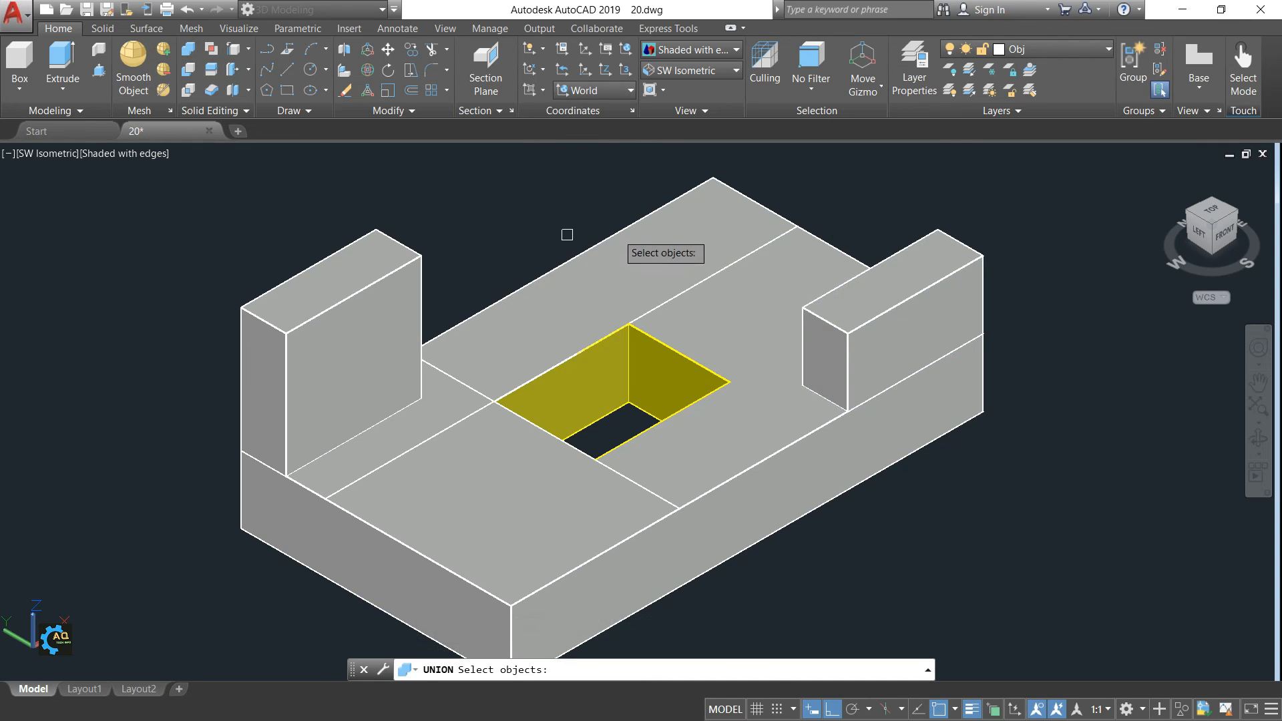
{"action": "left_click", "coordinate": [748, 284]}
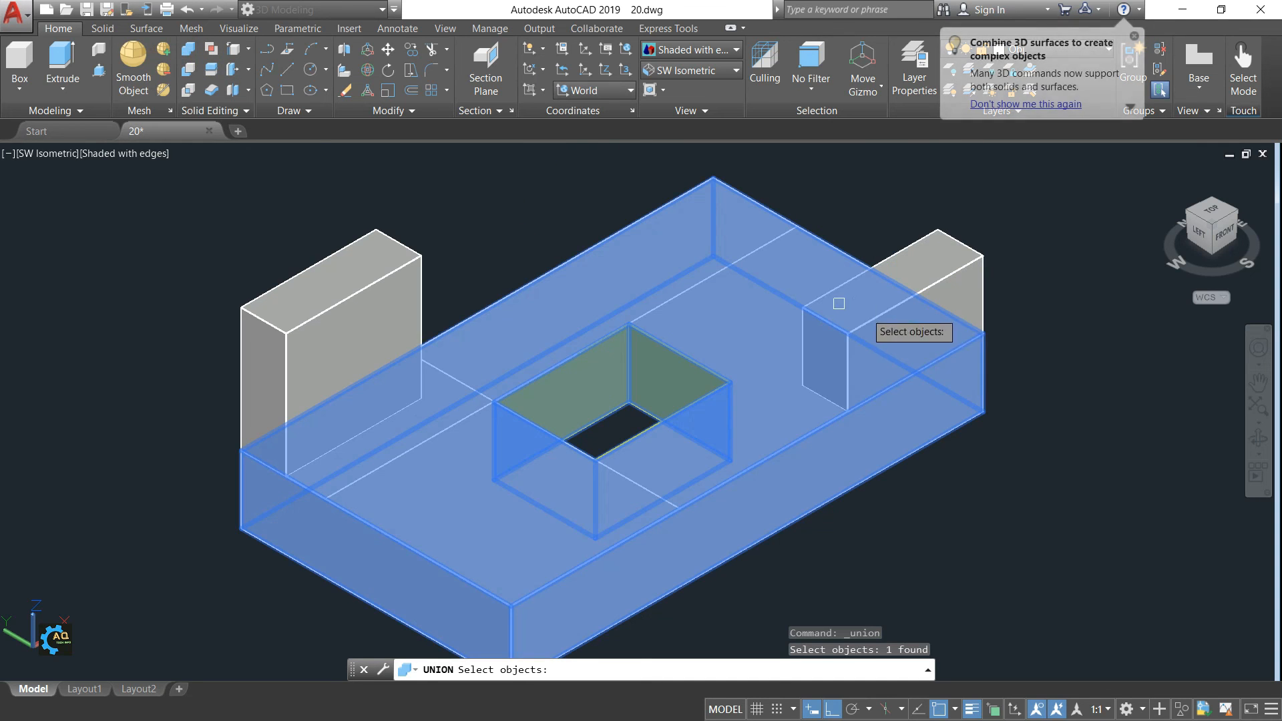
{"action": "left_click", "coordinate": [970, 284]}
{"action": "left_click", "coordinate": [306, 297]}
{"action": "key", "text": "Return"}
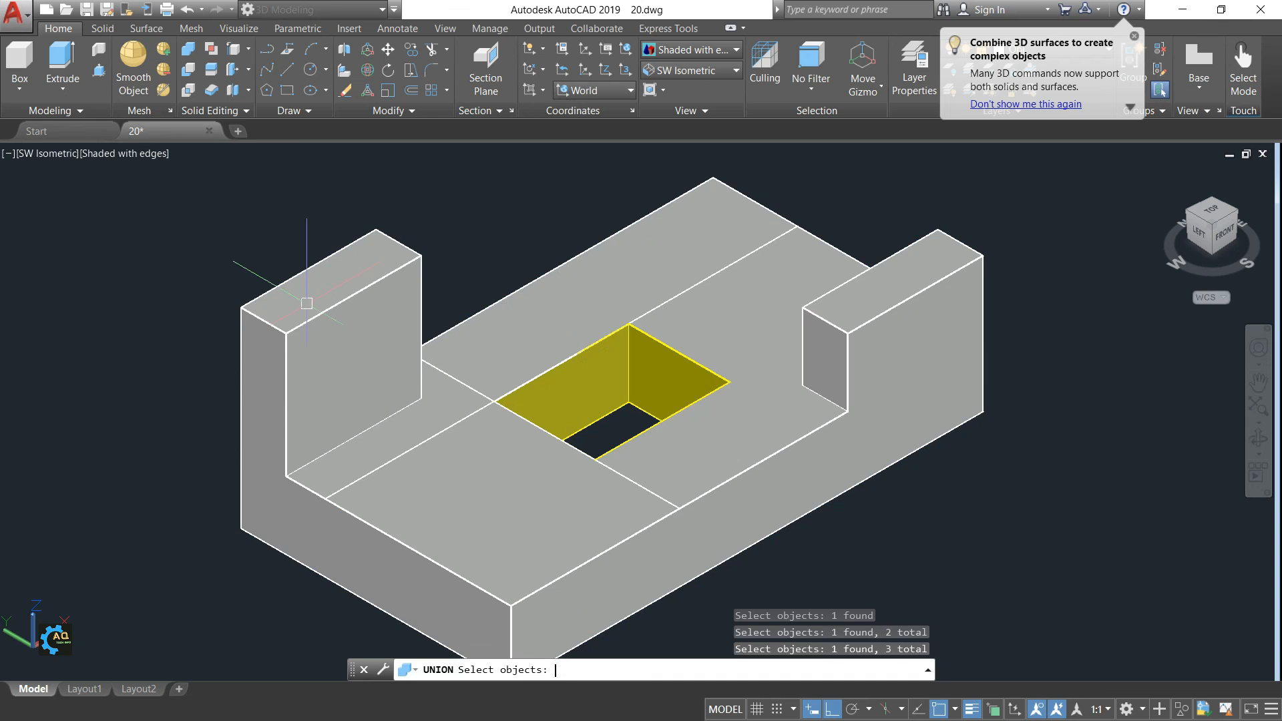
{"action": "left_click", "coordinate": [601, 289]}
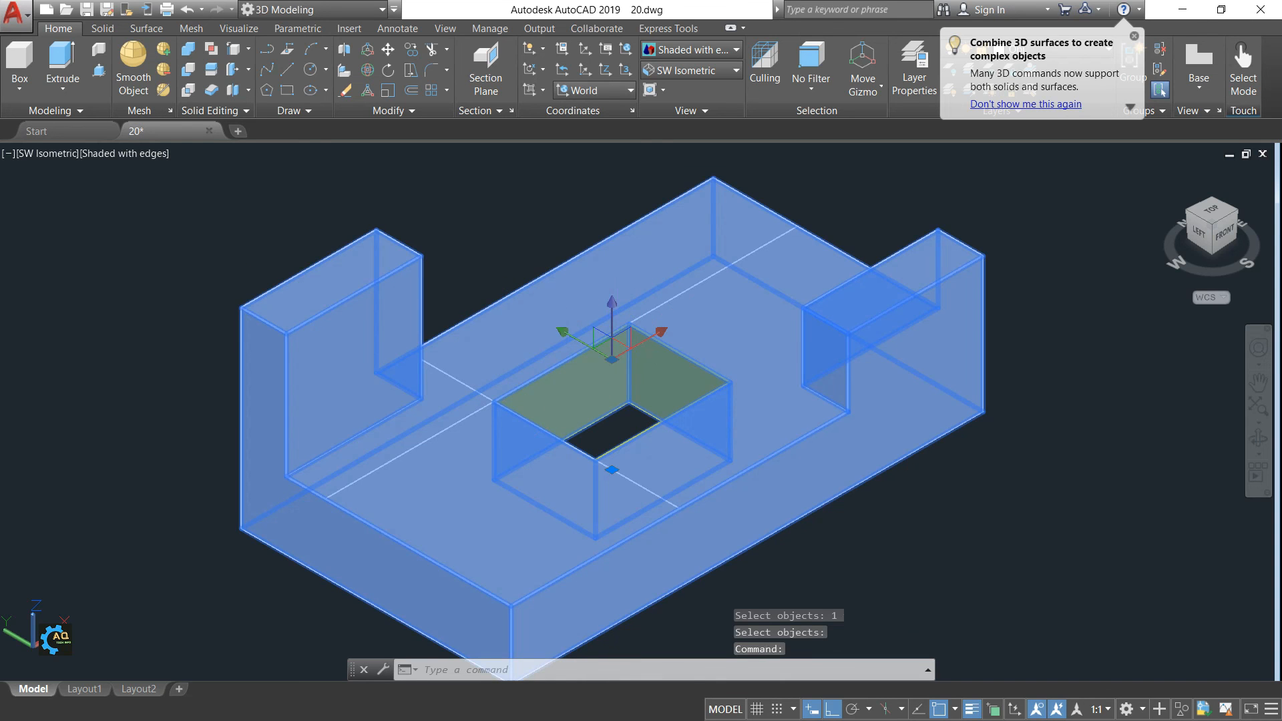
{"action": "key", "text": "Escape"}
Erase the two guide lines crossing the plate's top face, then compare the bracket with the reference drawing
{"action": "scroll", "coordinate": [100, 247], "scroll_direction": "down", "scroll_amount": 2}
{"action": "left_click", "coordinate": [86, 230]}
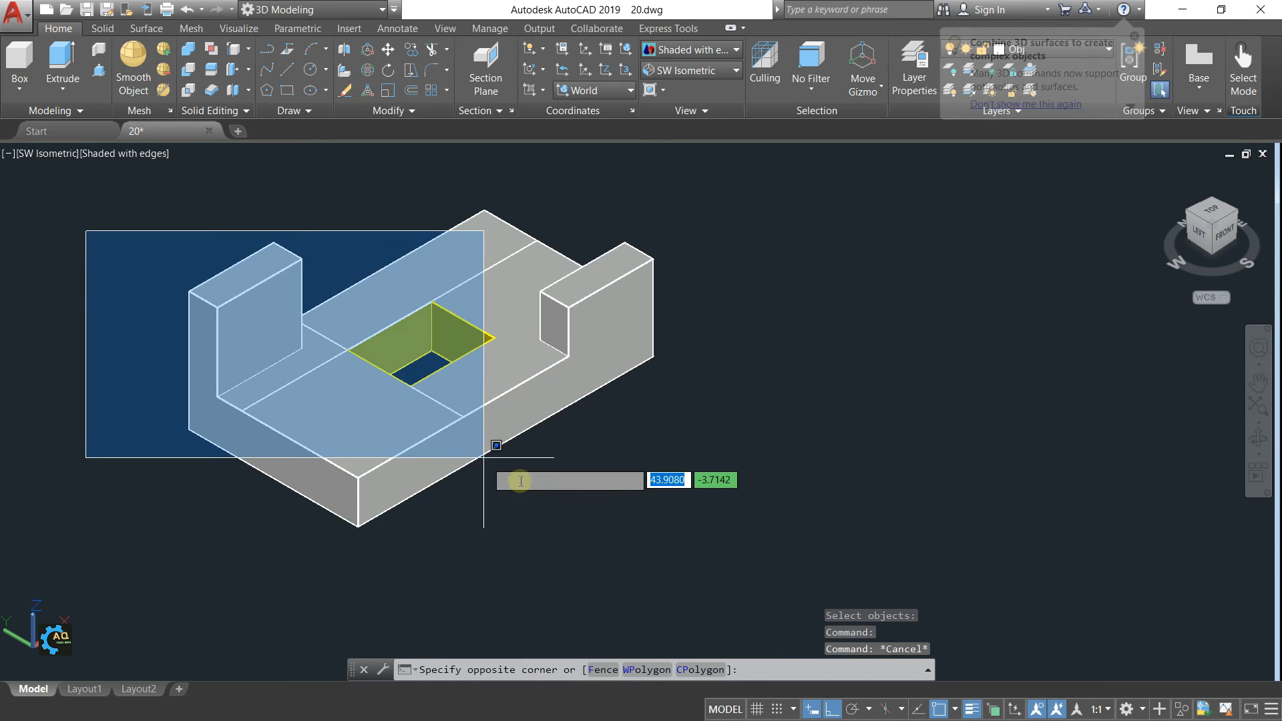
{"action": "left_click", "coordinate": [564, 502]}
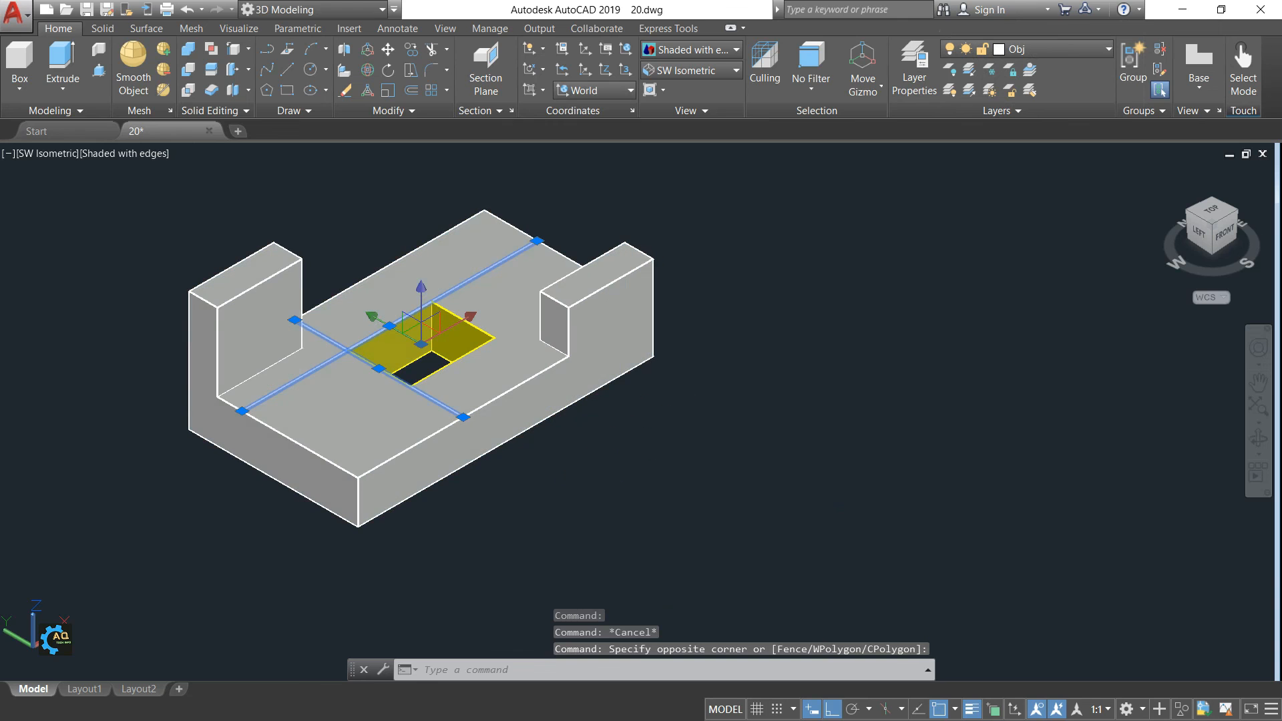
{"action": "key", "text": "Delete"}
{"action": "middle_click_drag", "start_coordinate": [601, 429], "coordinate": [824, 455]}
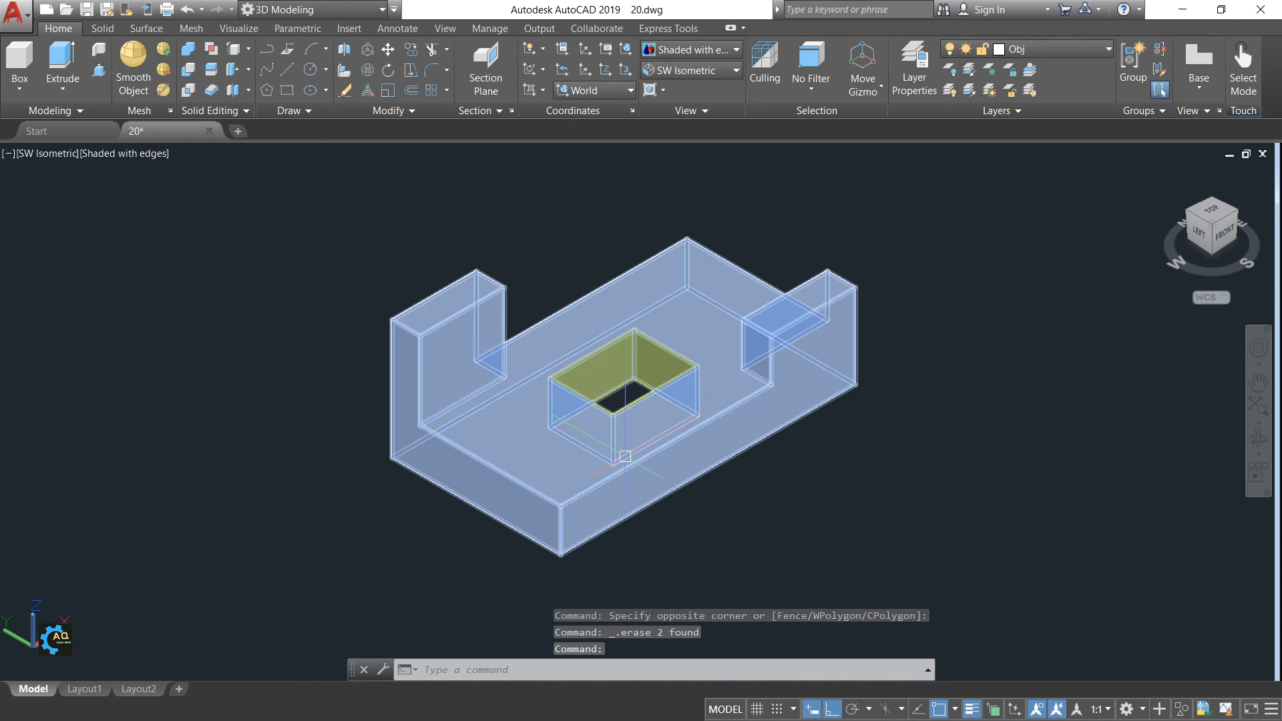
{"action": "key", "text": "alt+Tab"}
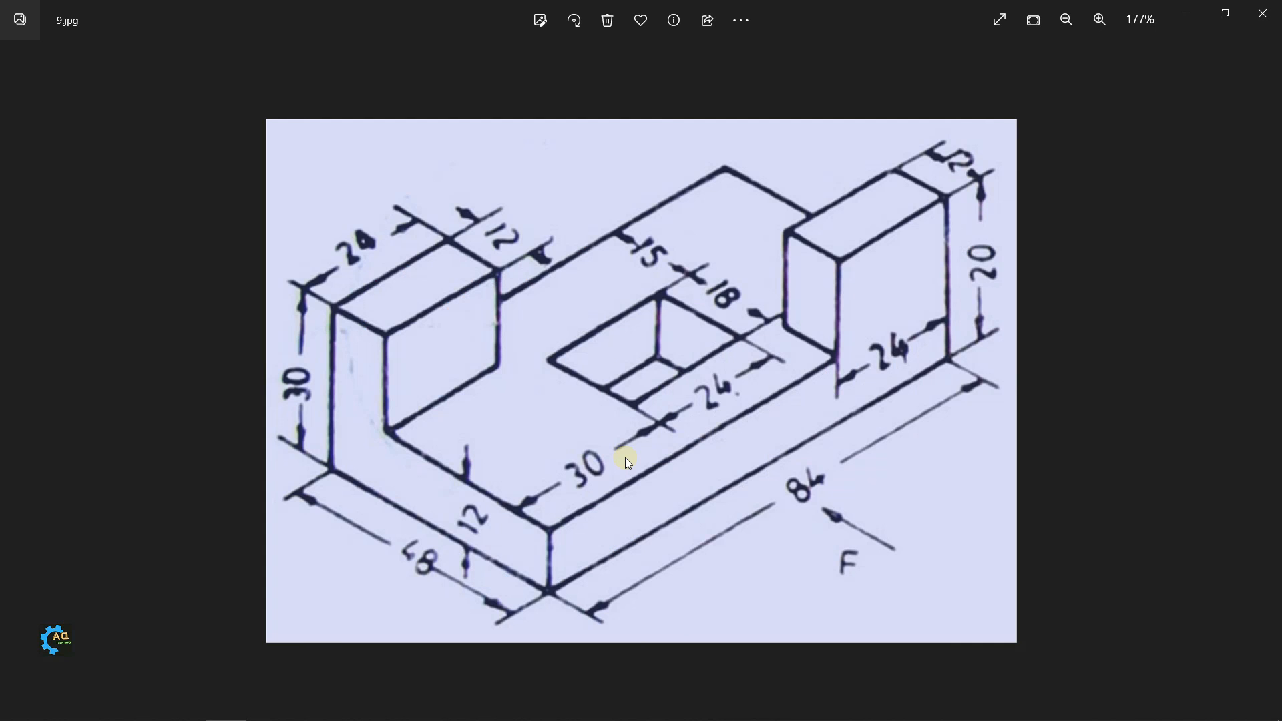
{"action": "key", "text": "alt+Tab"}
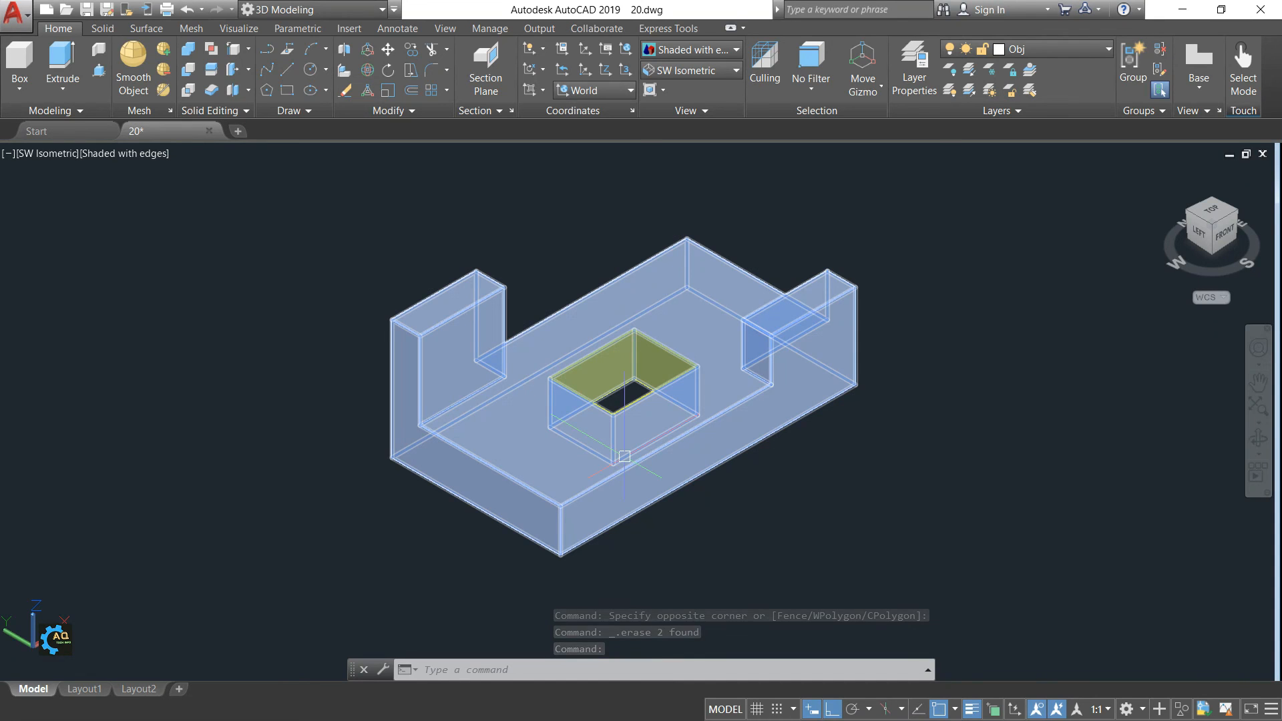